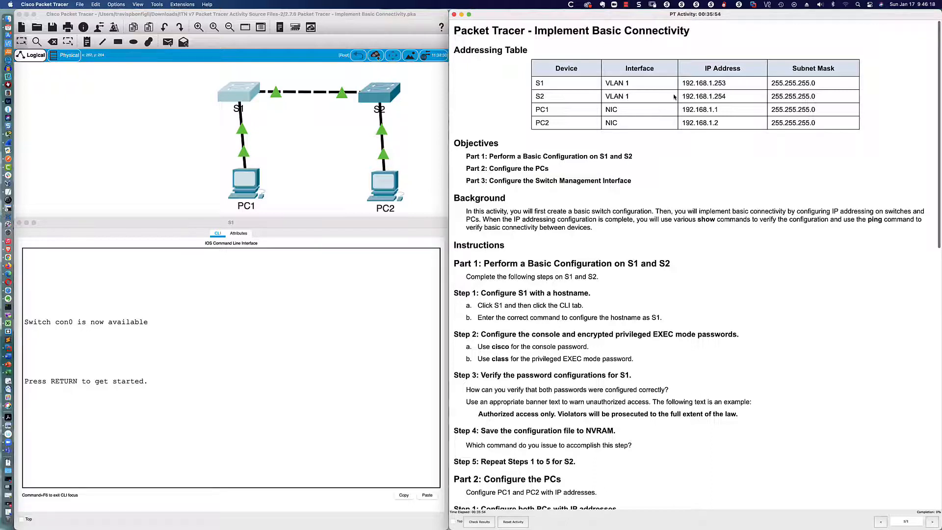
- Highlight S1 and S2's VLAN 1 interfaces and IP addresses in the addressing table
left_click_drag(682, 84, 725, 84)
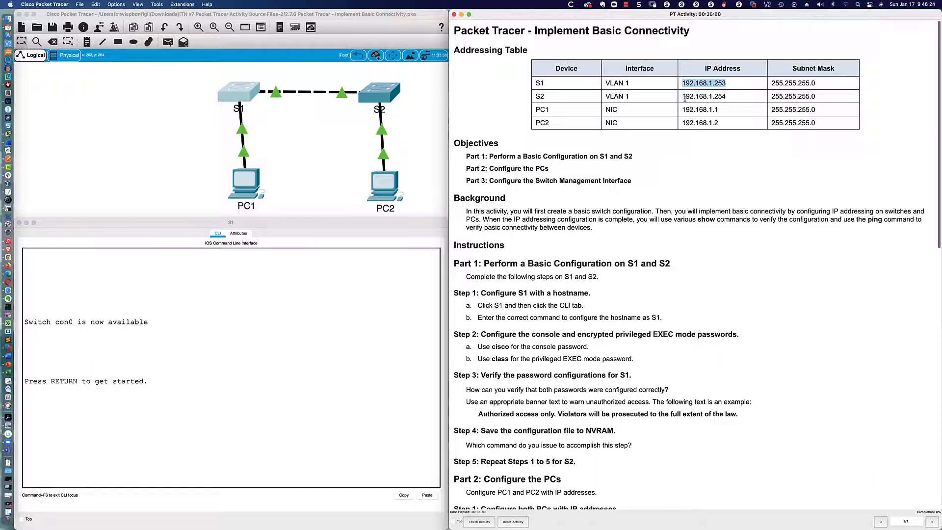
left_click_drag(682, 97, 682, 125)
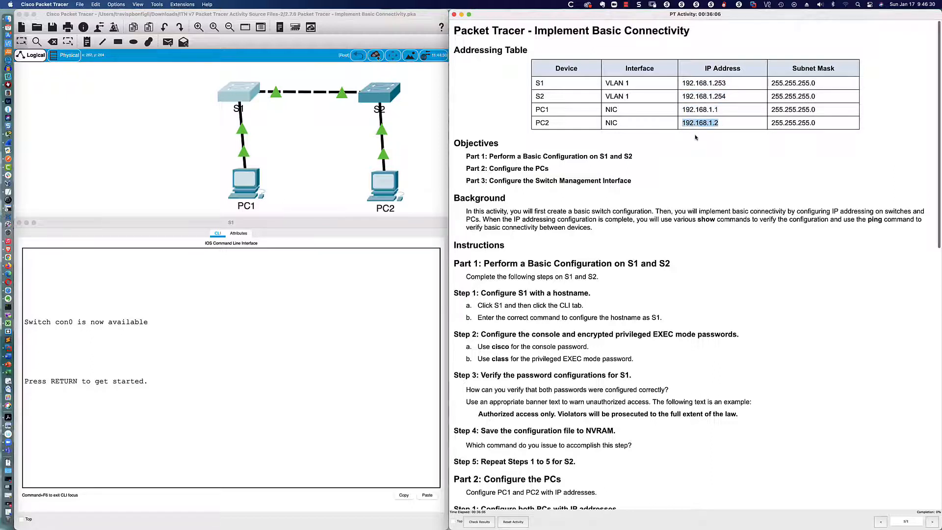
left_click(696, 138)
left_click_drag(605, 83, 630, 86)
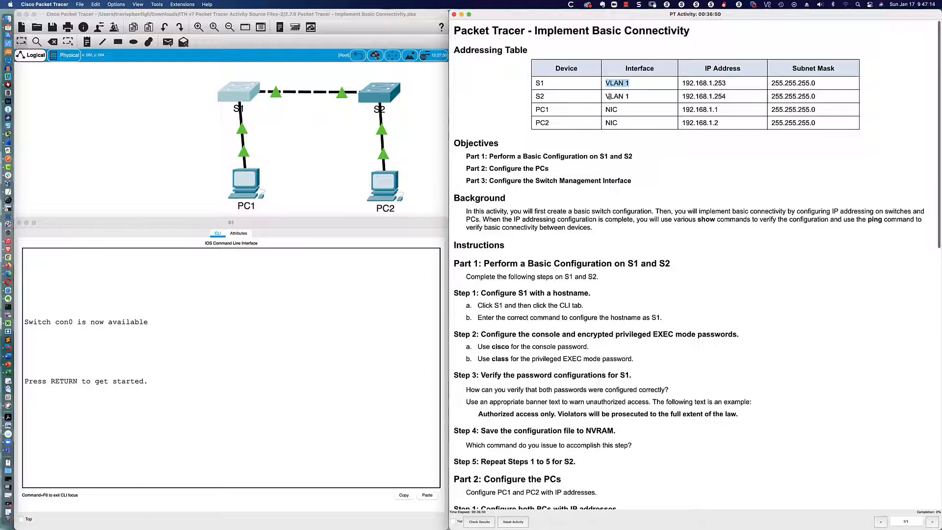
left_click_drag(606, 96, 630, 98)
left_click(683, 83)
left_click_drag(682, 83, 726, 84)
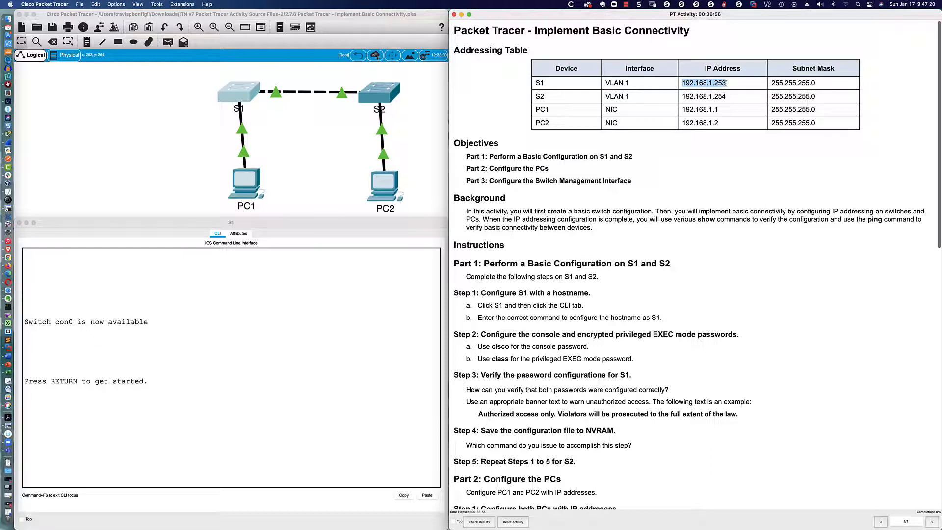
left_click(725, 154)
- Scroll the instructions down, briefly highlighting the Switch Management Interface objective, to the Part 1–3 steps
scroll(521, 158, "down", 3)
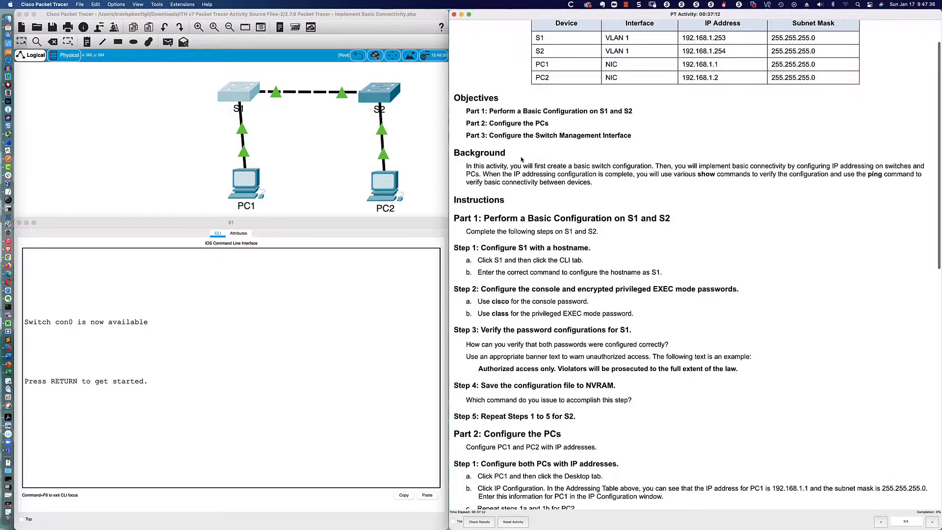
scroll(521, 158, "down", 1)
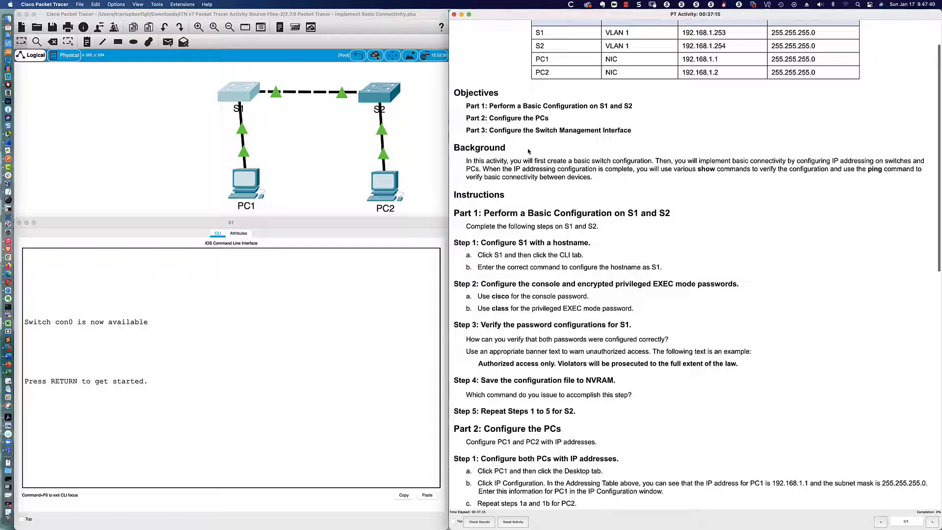
scroll(527, 137, "down", 2)
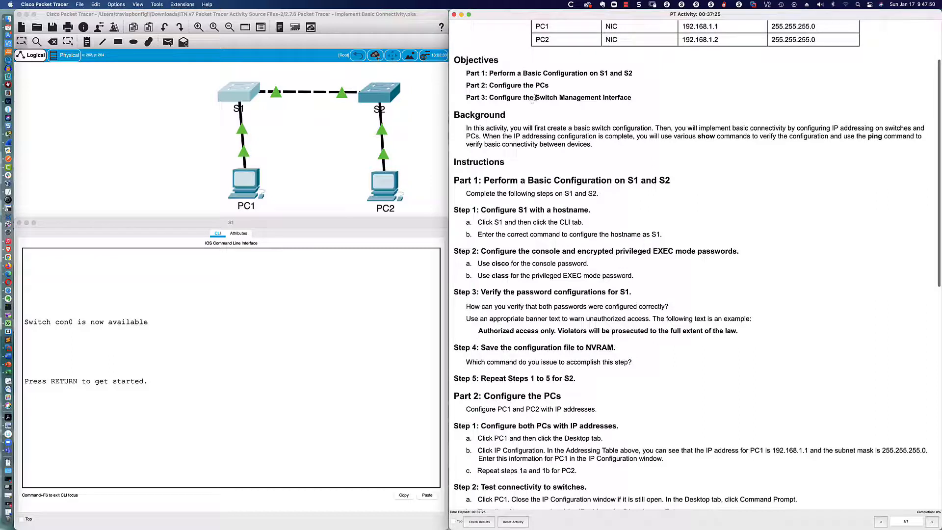
left_click_drag(535, 97, 636, 98)
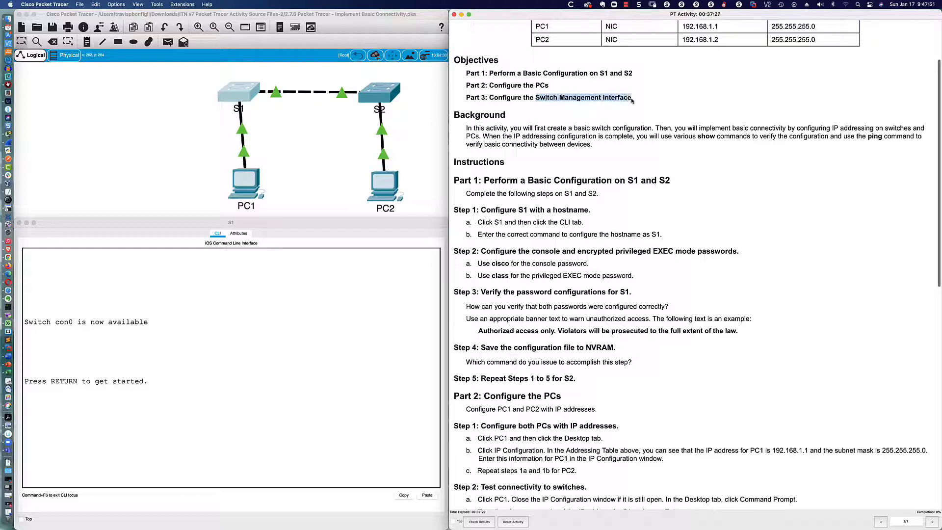
left_click(589, 111)
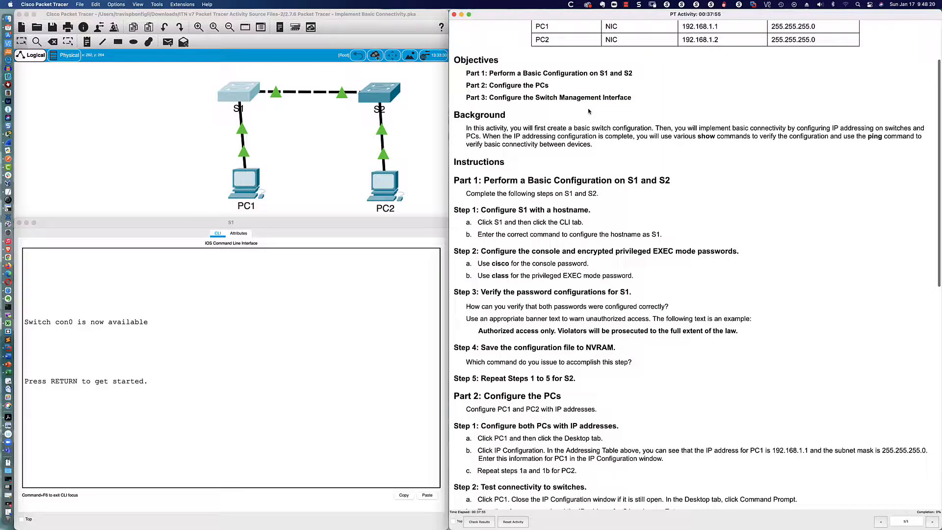
scroll(588, 111, "down", 2)
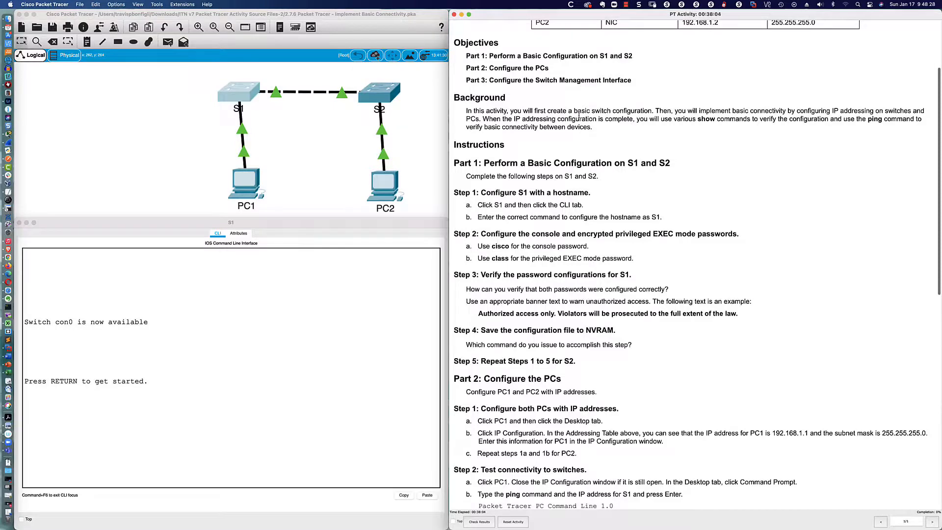
scroll(581, 113, "down", 3)
scroll(579, 117, "down", 5)
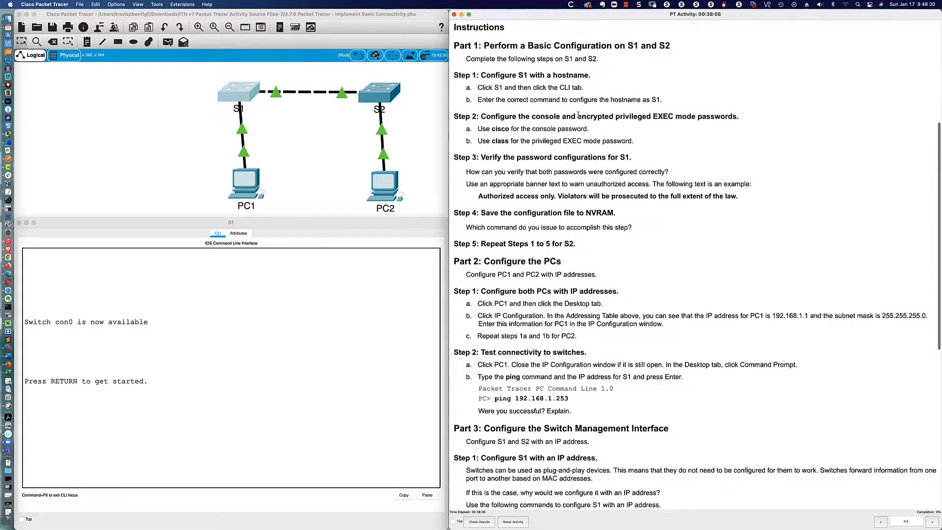
scroll(578, 114, "down", 1)
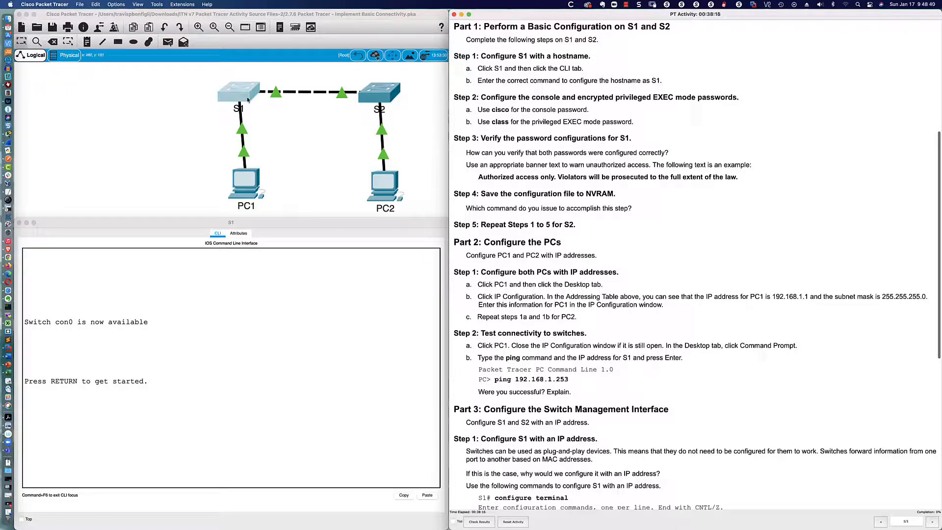
- Wake S1's console to the Switch> prompt and highlight the con0 availability message
left_click(300, 355)
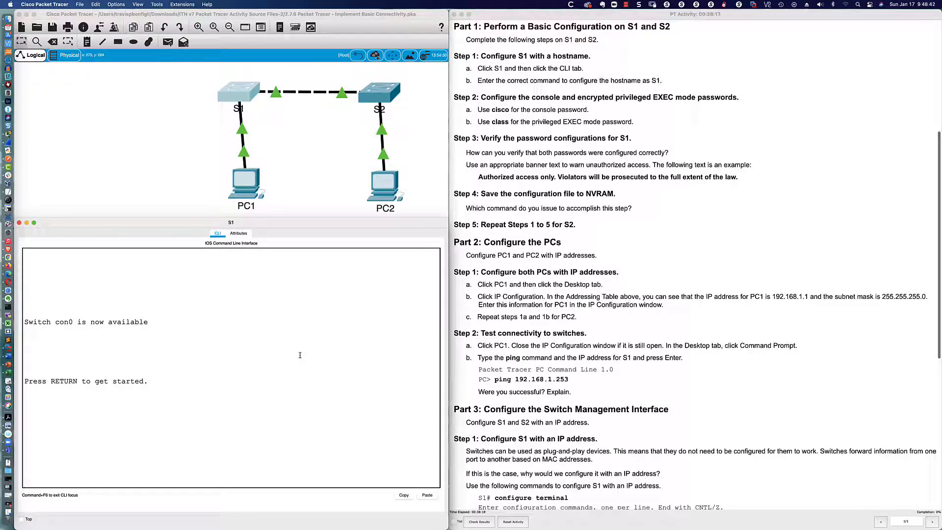
key("Return")
key("Return")
key("Return")
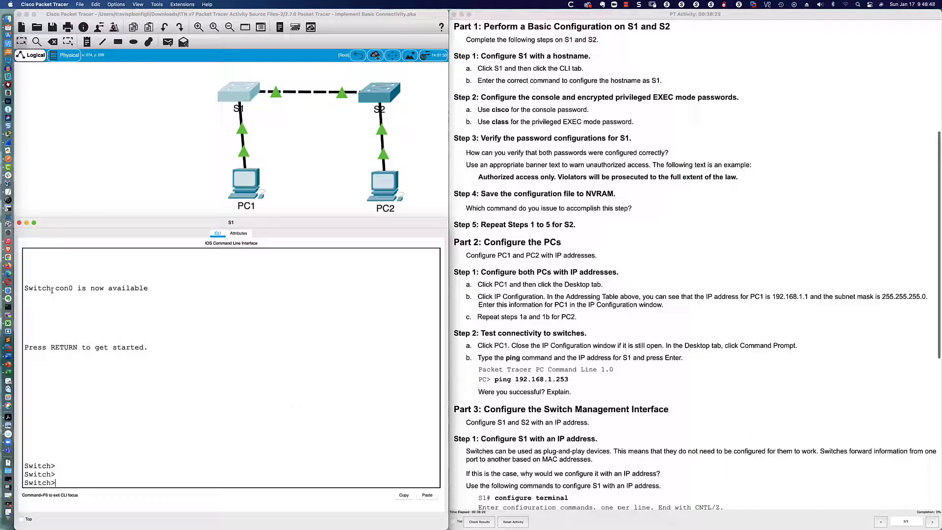
left_click_drag(51, 289, 144, 290)
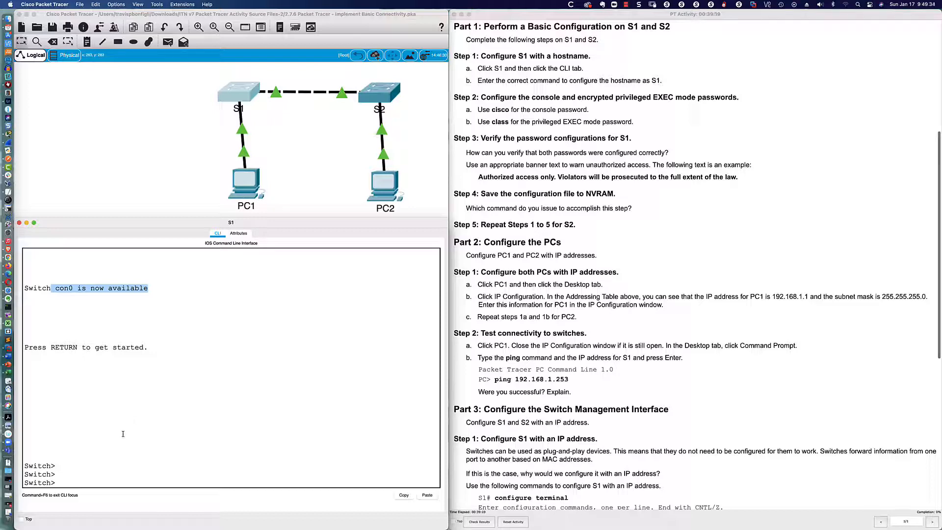
left_click(71, 481)
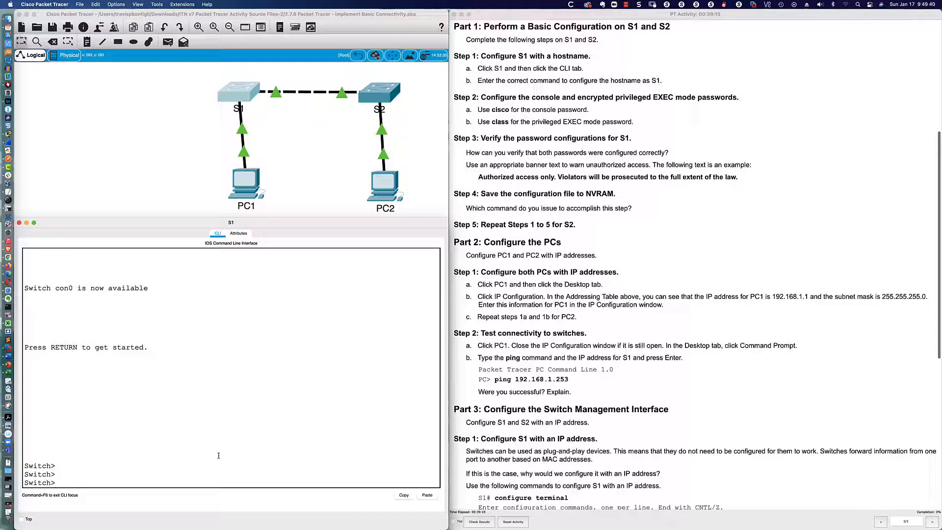
- List S1's user-mode commands with ? and enter privileged EXEC mode with enable
type("?")
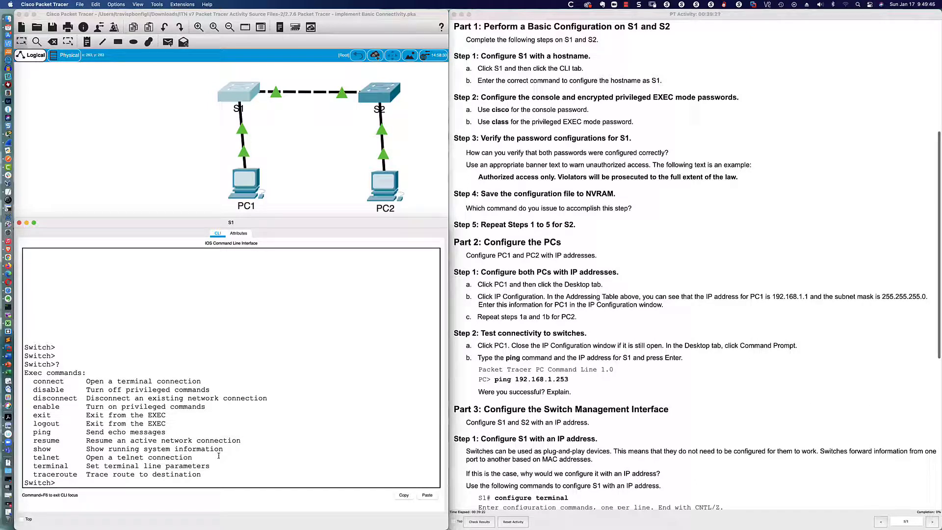
key("Return")
key("Return")
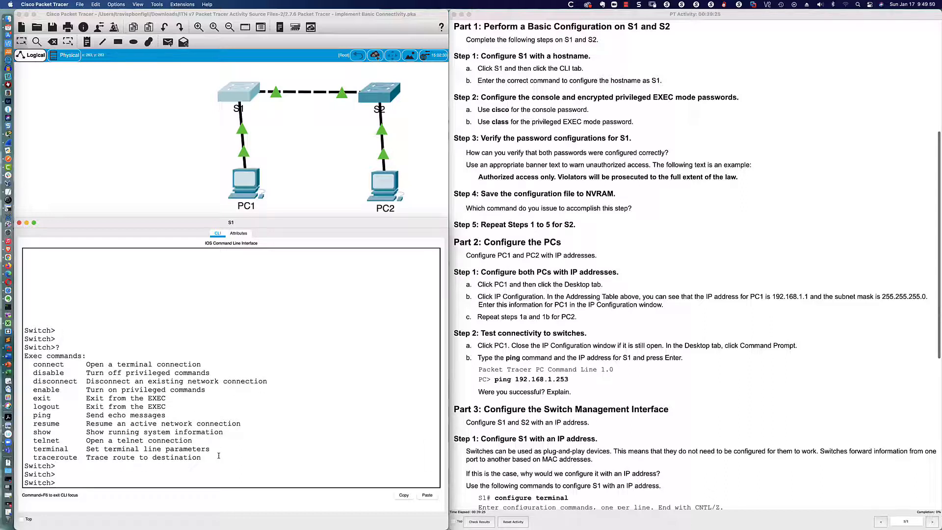
type("en")
key("Tab")
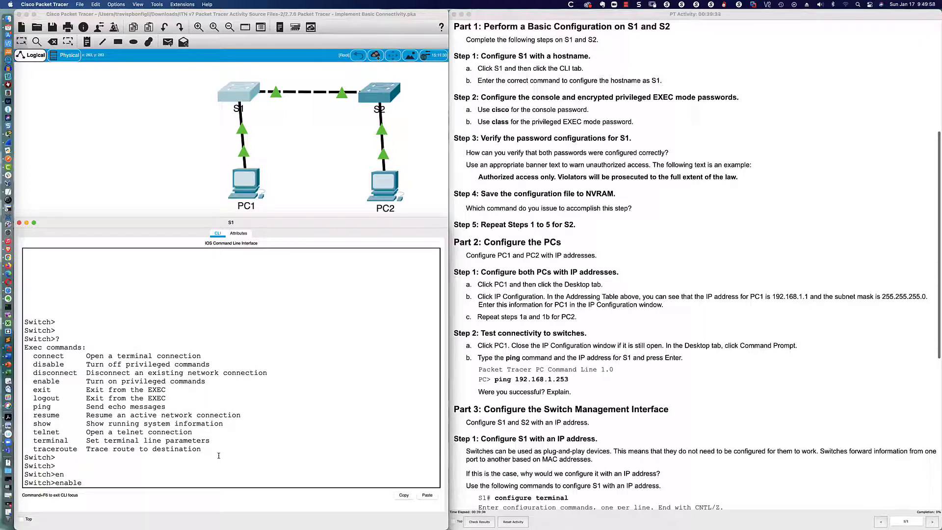
key("Return")
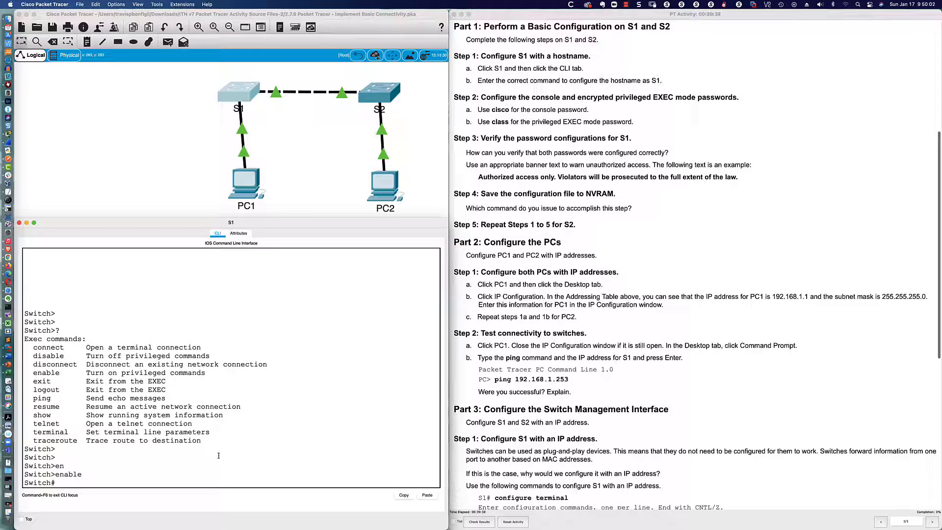
type("en")
key("BackSpace")
key("BackSpace")
key("Return")
key("Return")
key("Return")
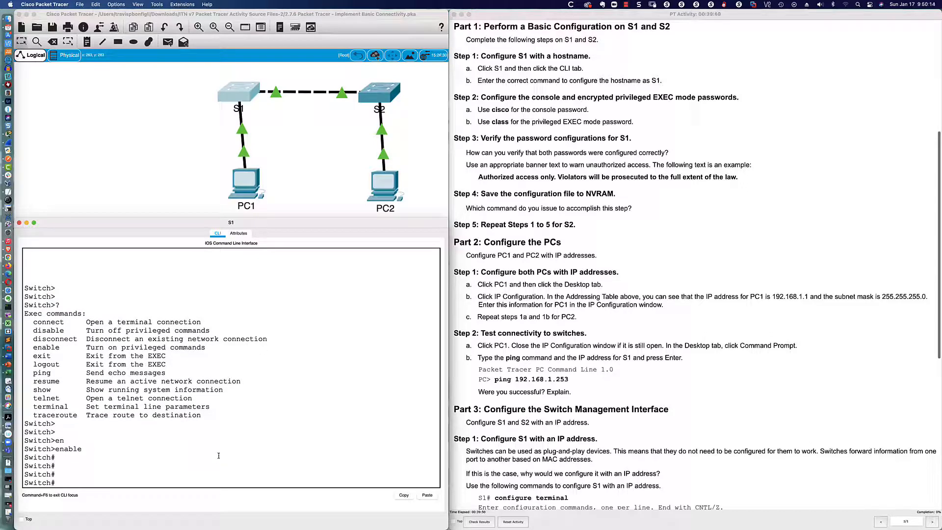
- Enter global configuration mode with configure terminal
type("conf")
key("Tab")
type("t")
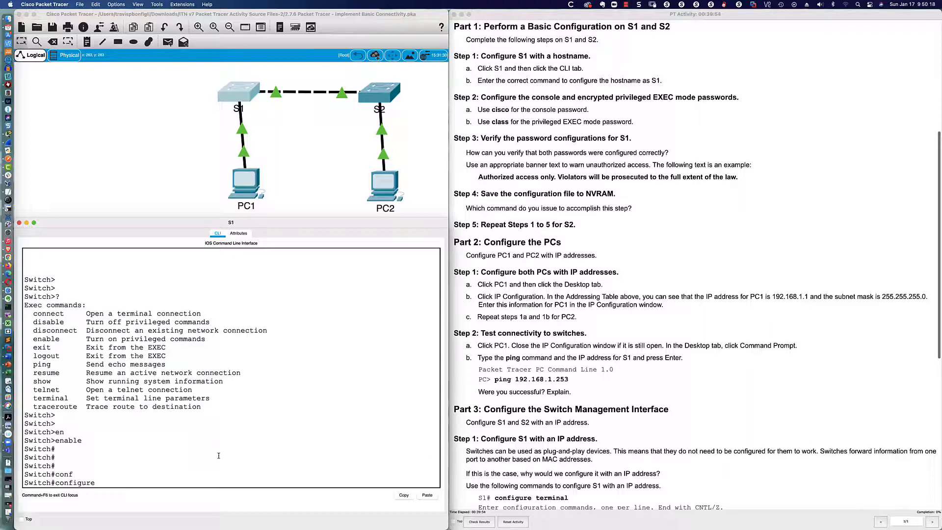
key("Tab")
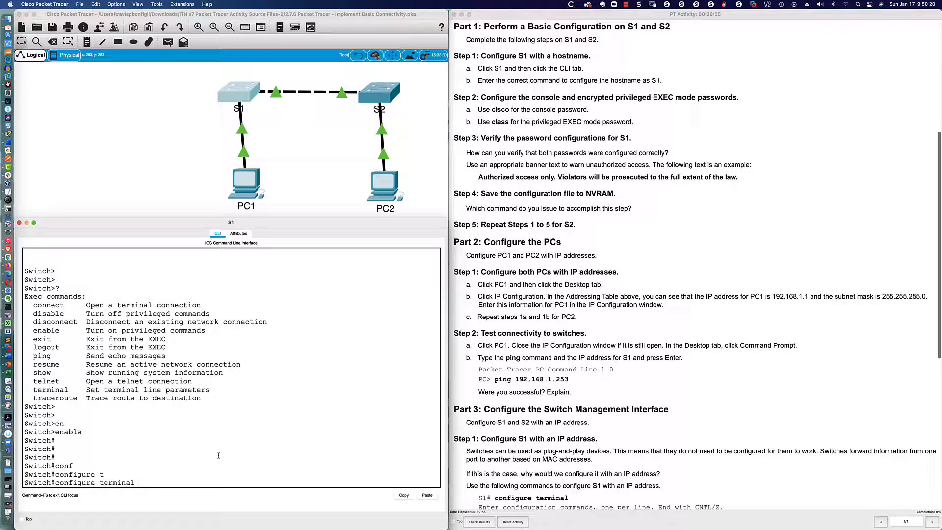
key("BackSpace")
key("BackSpace")
key("BackSpace")
key("BackSpace")
key("BackSpace")
key("BackSpace")
key("BackSpace")
key("BackSpace")
key("BackSpace")
key("BackSpace")
key("BackSpace")
key("BackSpace")
key("BackSpace")
key("BackSpace")
key("BackSpace")
type("t")
key("Return")
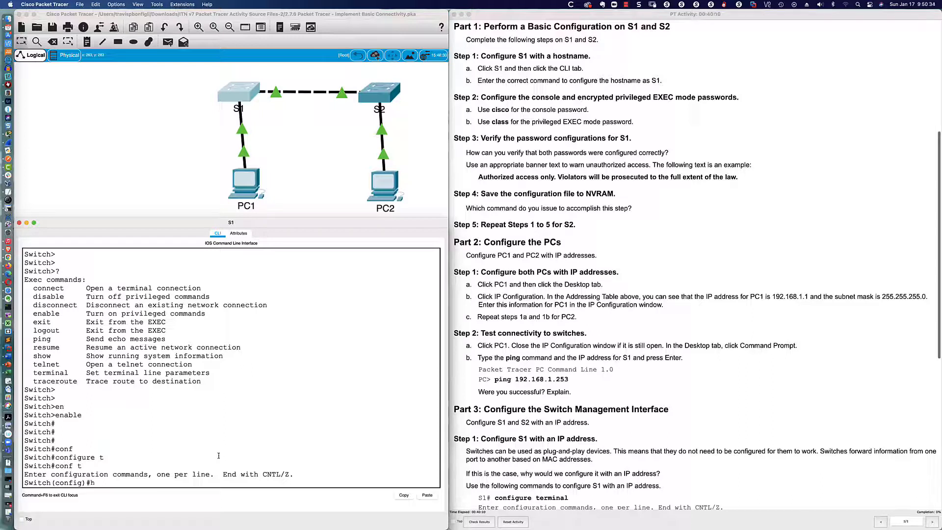
- Rename the switch with hostname S1 and disable DNS lookup with no ip domain-lookup
type("ost")
key("Tab")
type("S1")
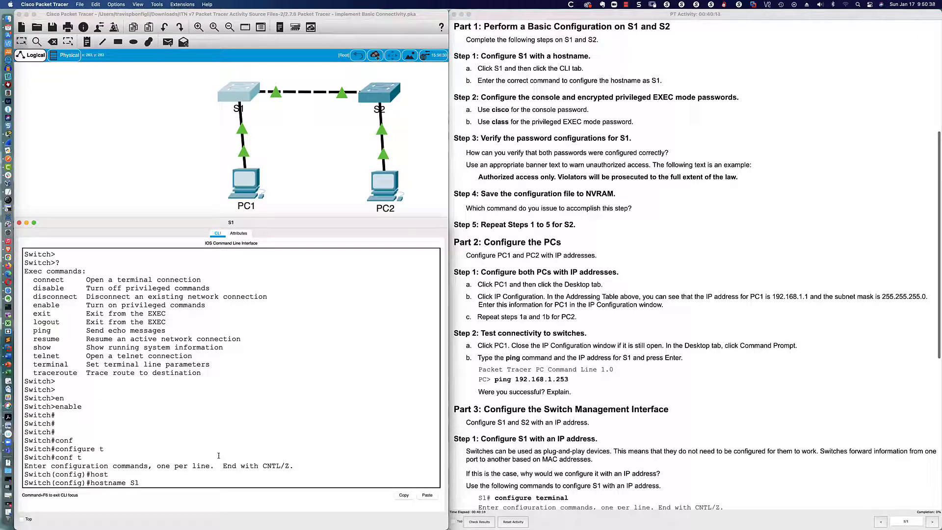
key("Return")
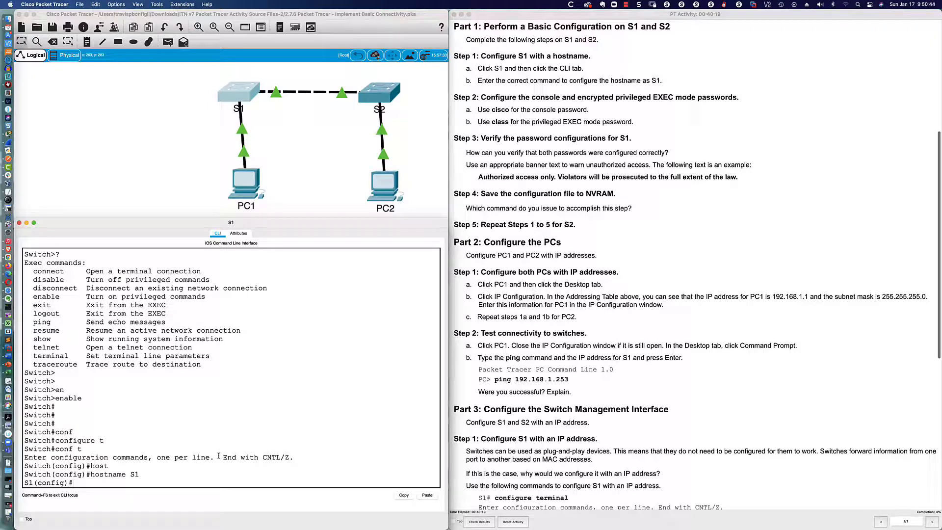
type("no ip domain look")
key("Return")
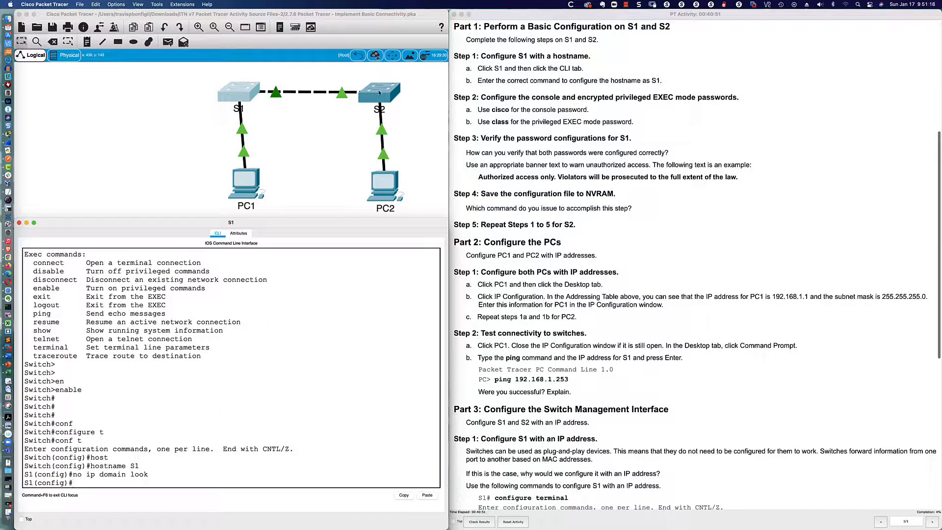
- On S2, enter privileged mode and submit the mistyped command kdkd, stalling on a name lookup, then switch to S1's CLI
left_click(377, 106)
key("Return")
key("Return")
key("Return")
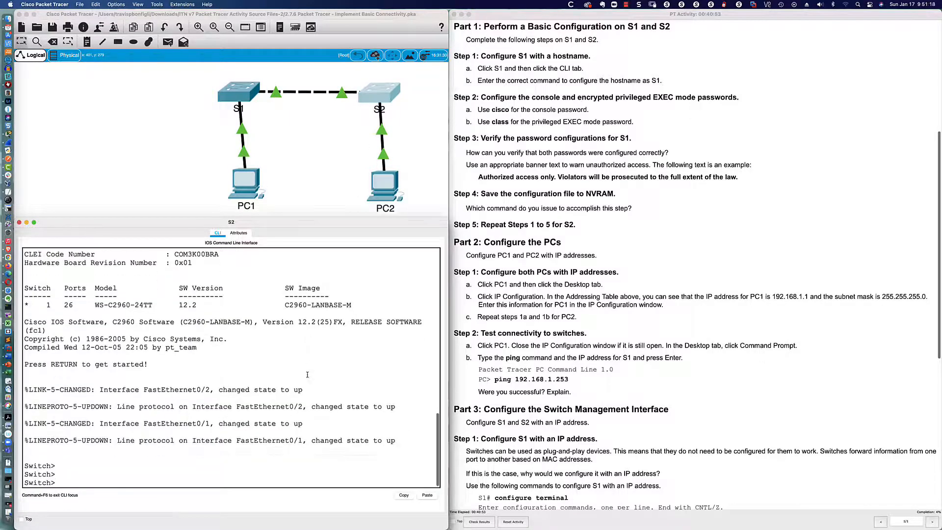
type("en")
key("Return")
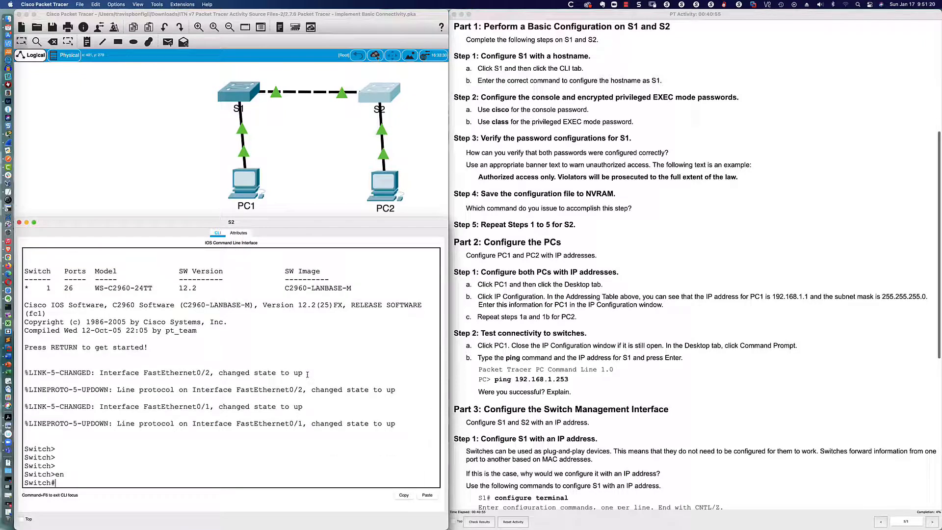
type("kdkd")
key("Return")
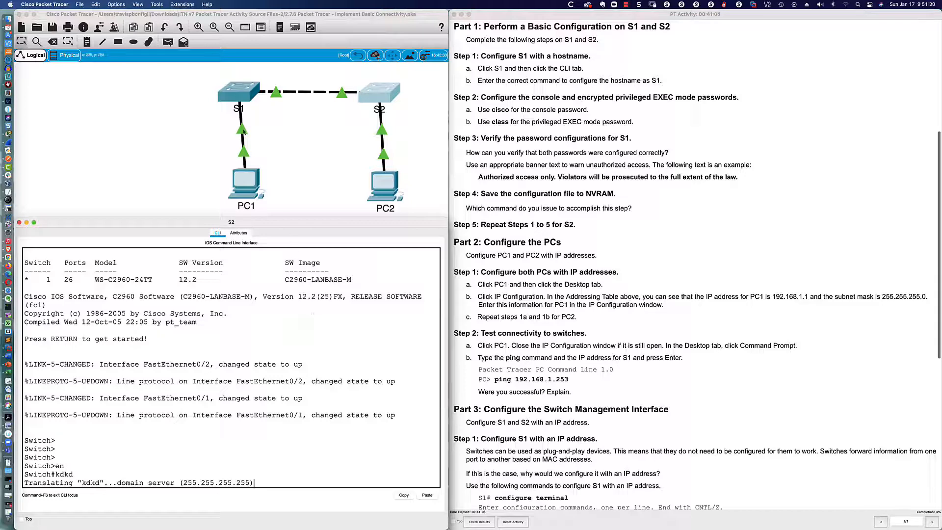
left_click(236, 98)
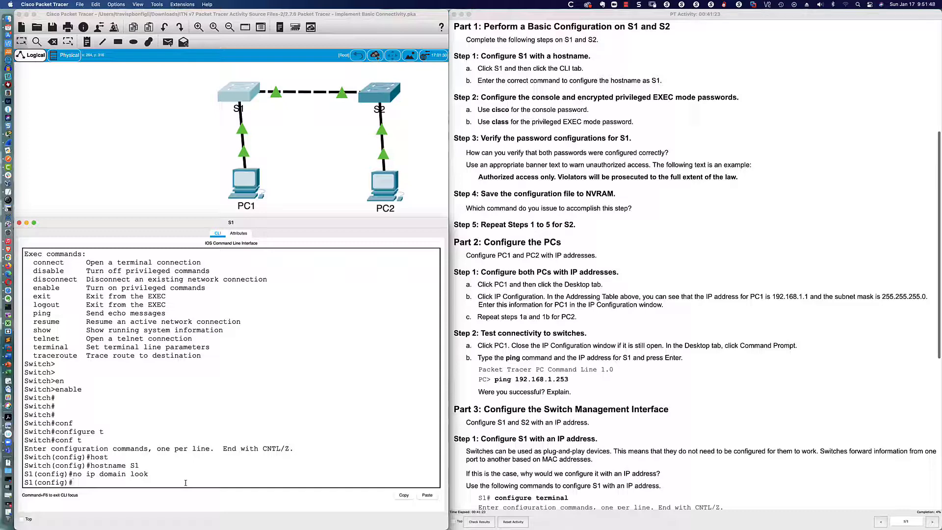
- Abort S2's stuck name lookup with Ctrl+Shift+6
left_click(372, 101)
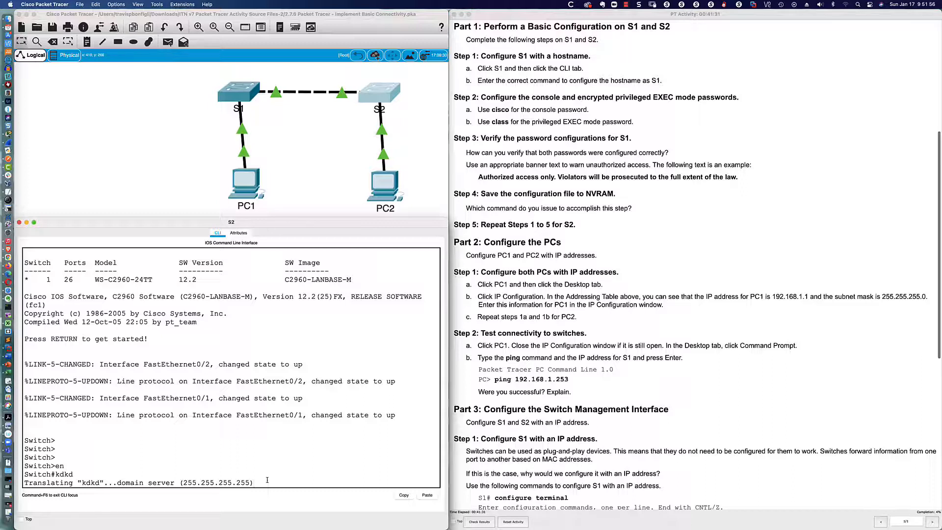
key("ctrl+shift+6")
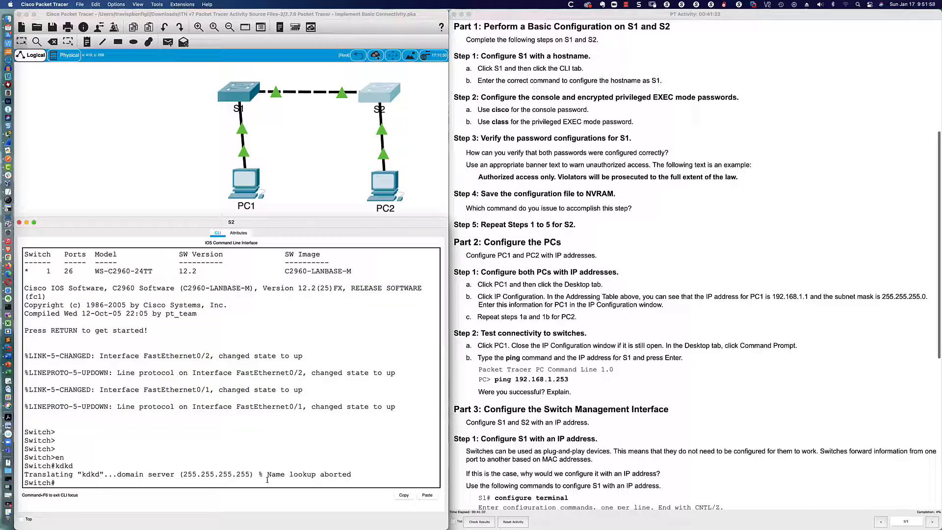
left_click_drag(255, 473, 349, 473)
- On S1, enter line con 0 configuration mode and try show run, which is rejected
left_click(237, 96)
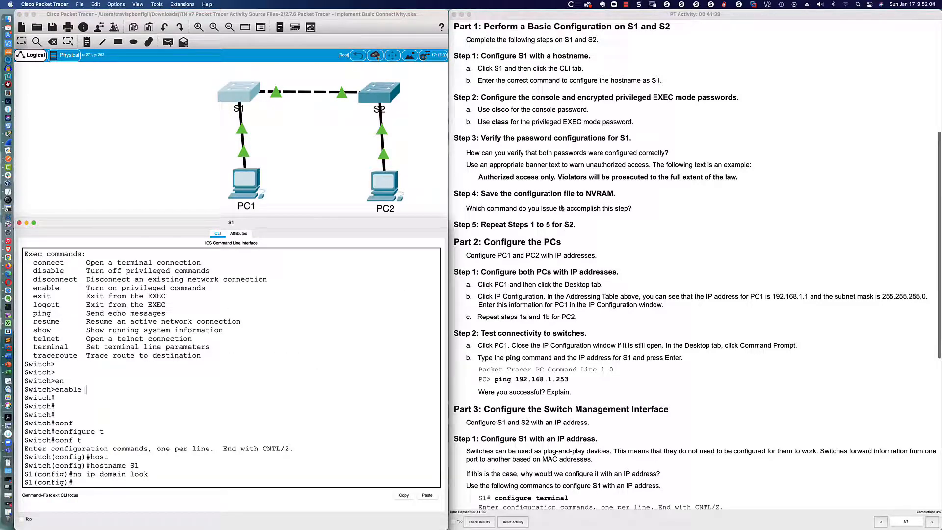
scroll(490, 74, "down", 1)
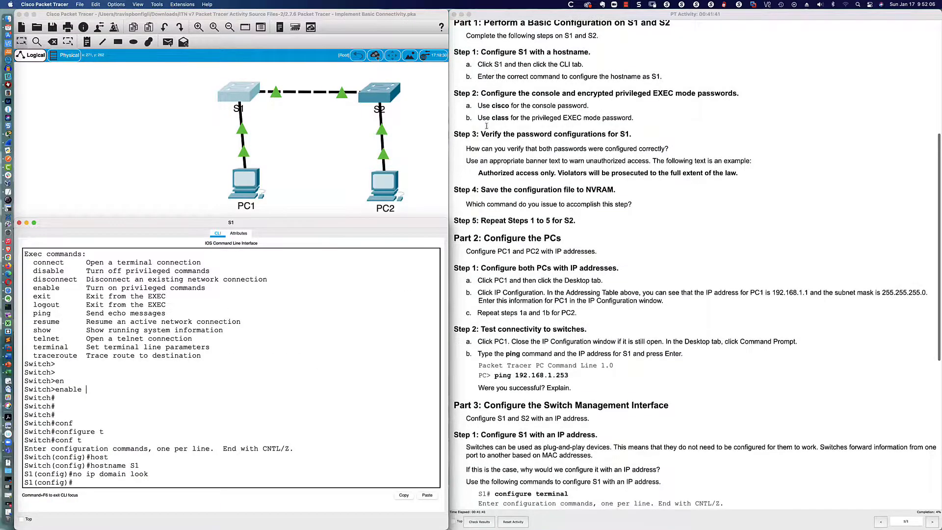
left_click(286, 423)
key("Return")
key("Return")
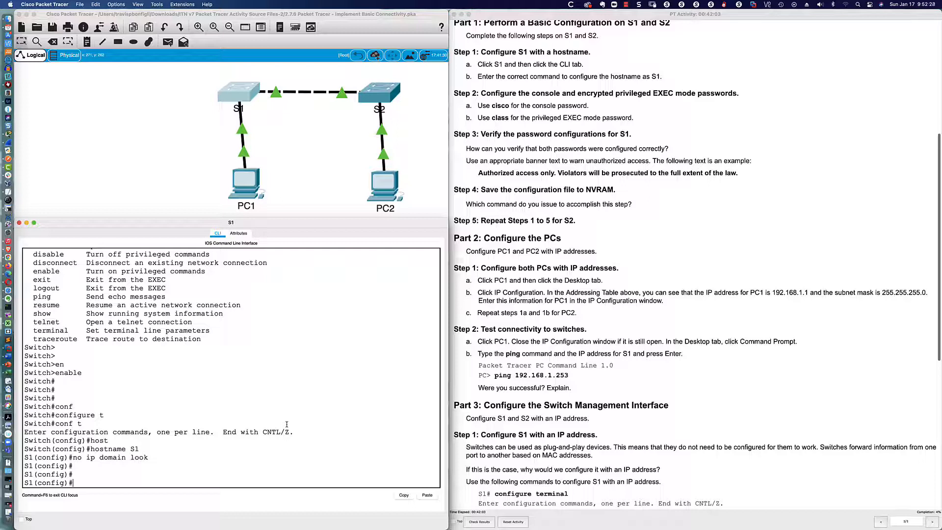
type("line con 0")
key("Return")
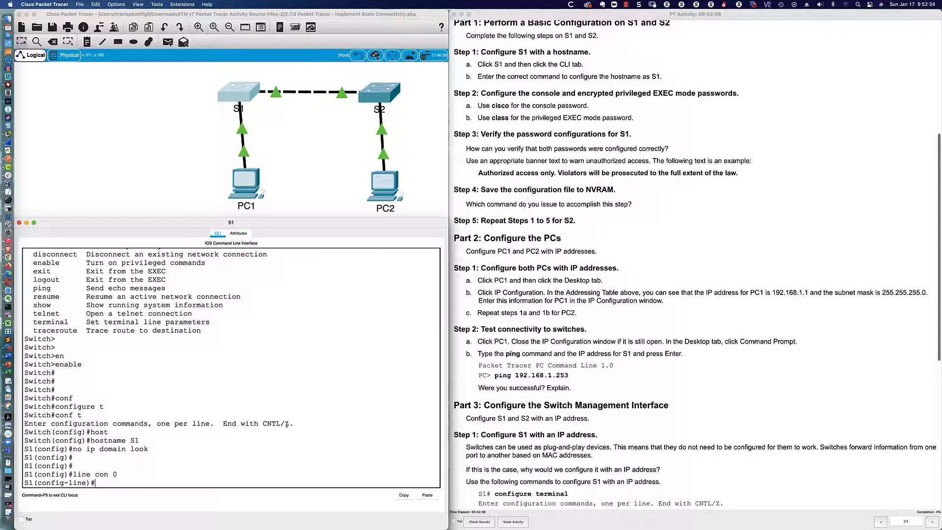
type("show run")
key("Return")
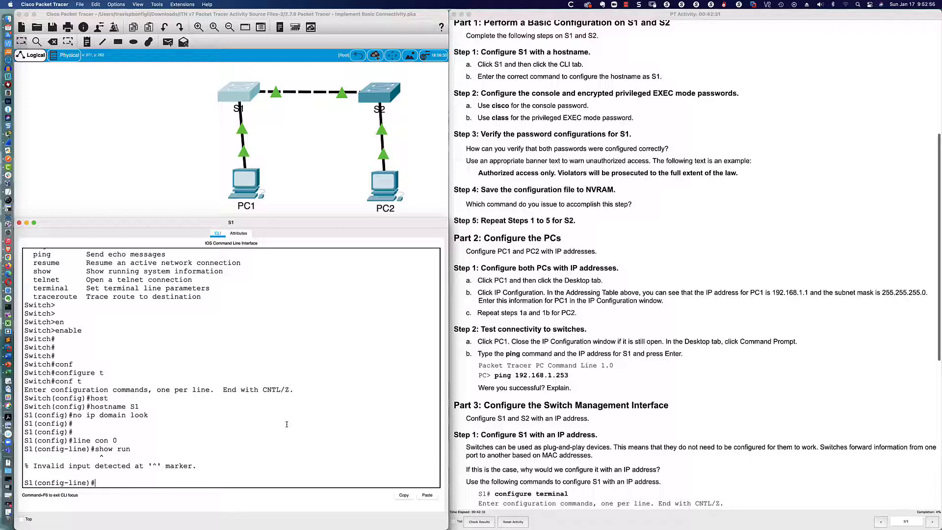
- Run do sh run from line mode and page to the line con 0 section, which has no password
type("do sh run")
key("Return")
key("space")
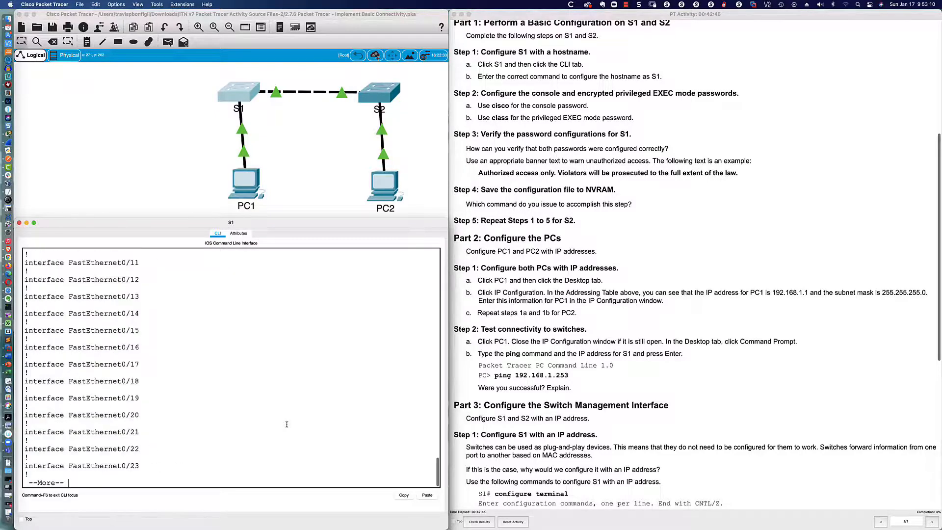
key("space")
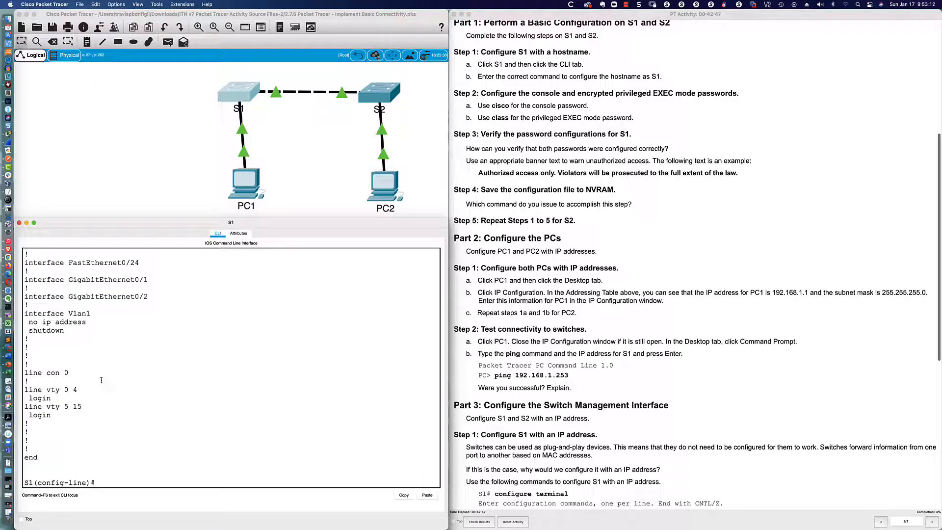
left_click_drag(25, 373, 69, 373)
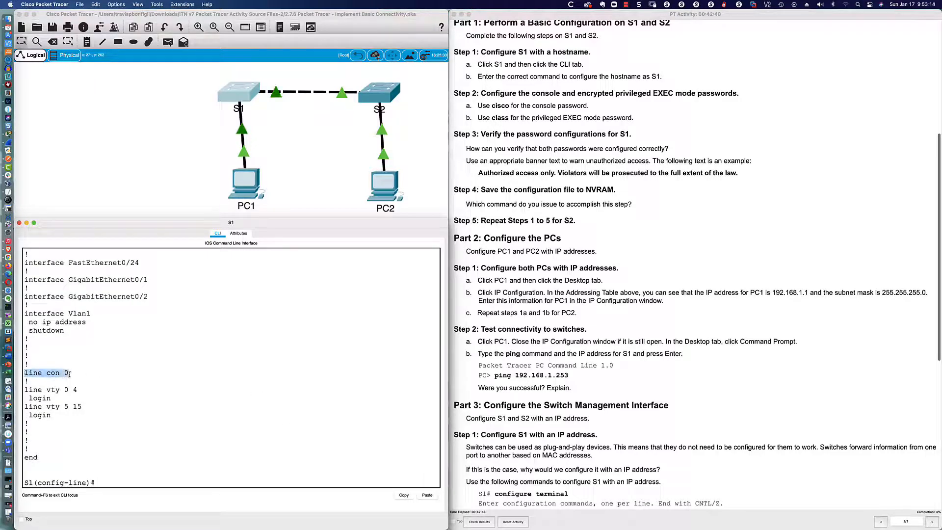
left_click(151, 481)
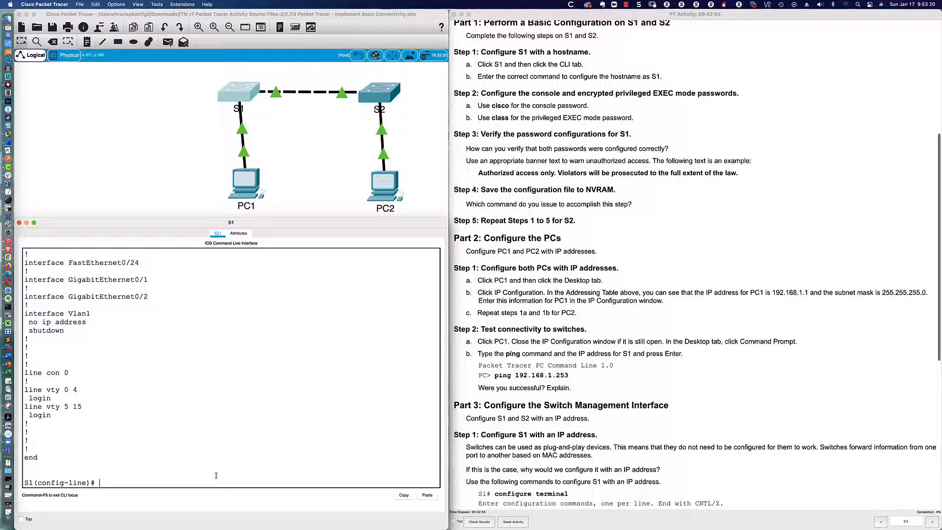
type("pass")
key("Tab")
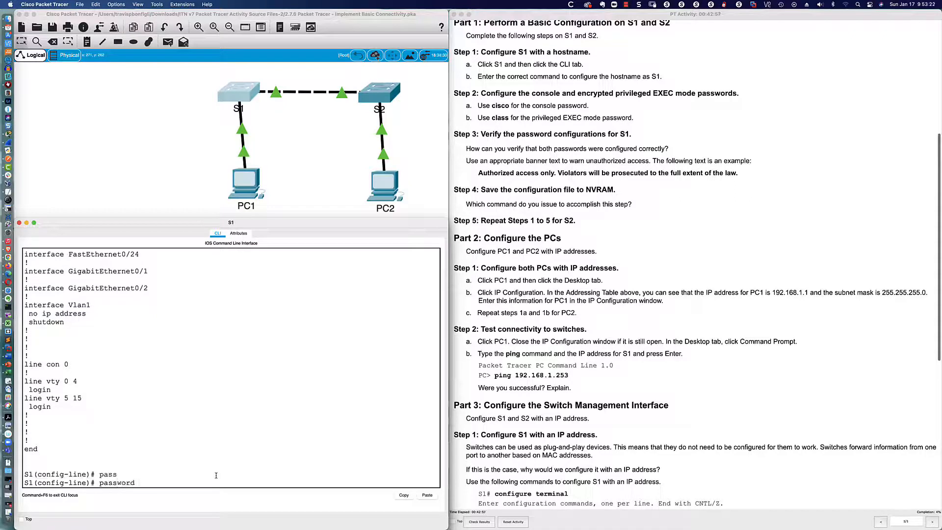
type("cisco")
key("Return")
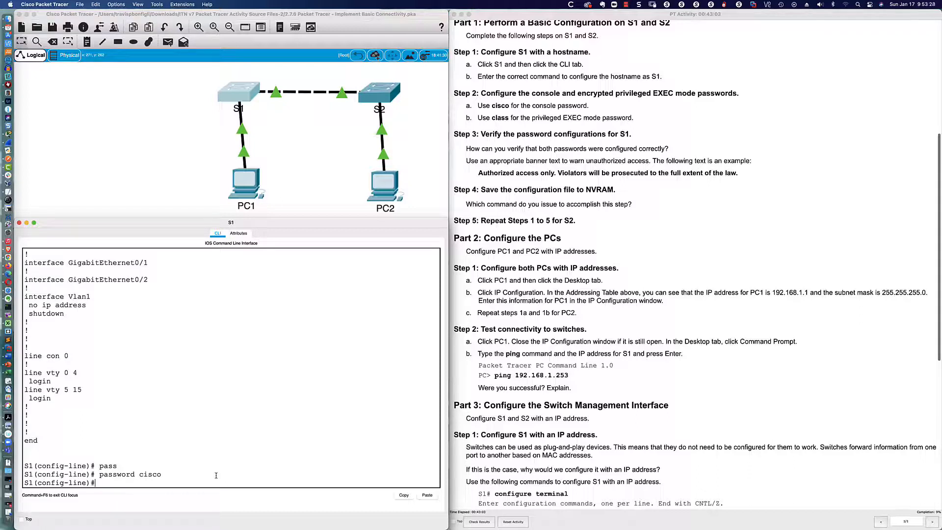
type("login")
key("Return")
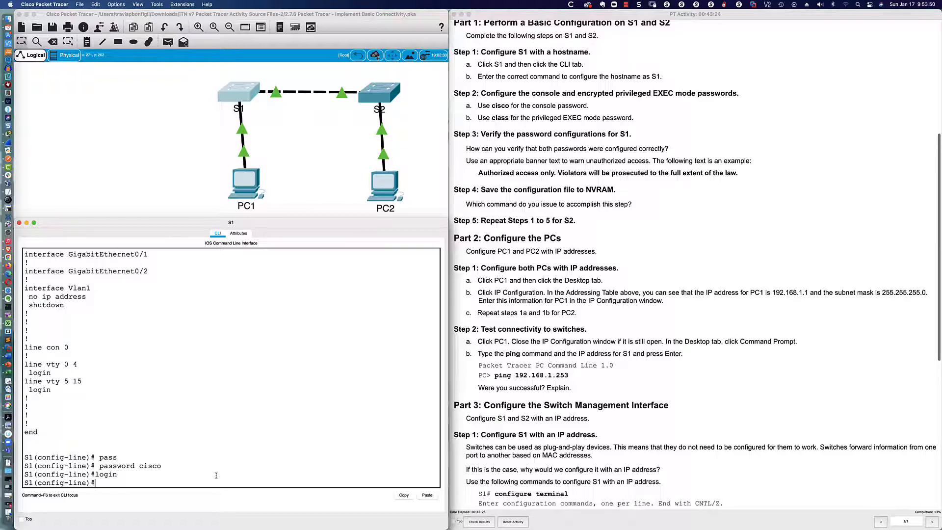
- Recall the do sh run command from the command history
type("login")
key("Up")
key("Up")
key("Down")
key("Up")
- Run do sh run and page through to confirm password and login under line con 0
key("Return")
key("space")
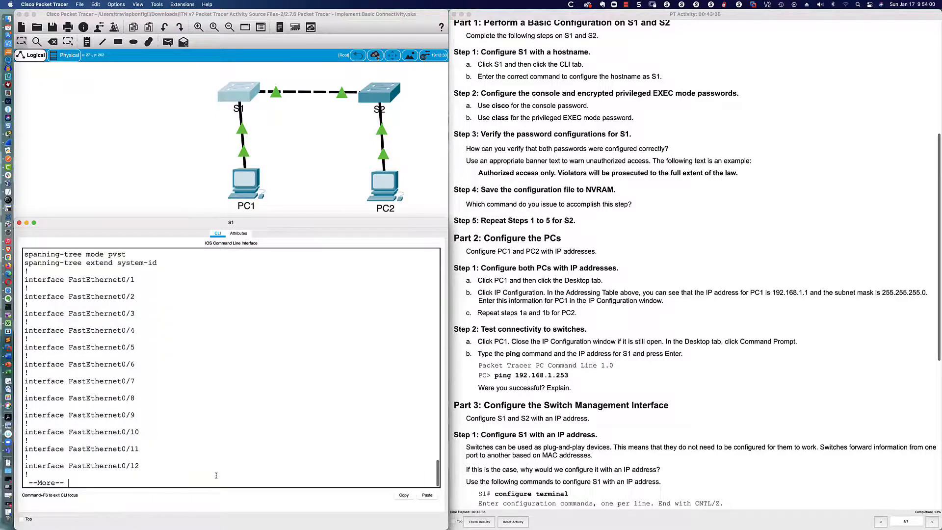
key("space")
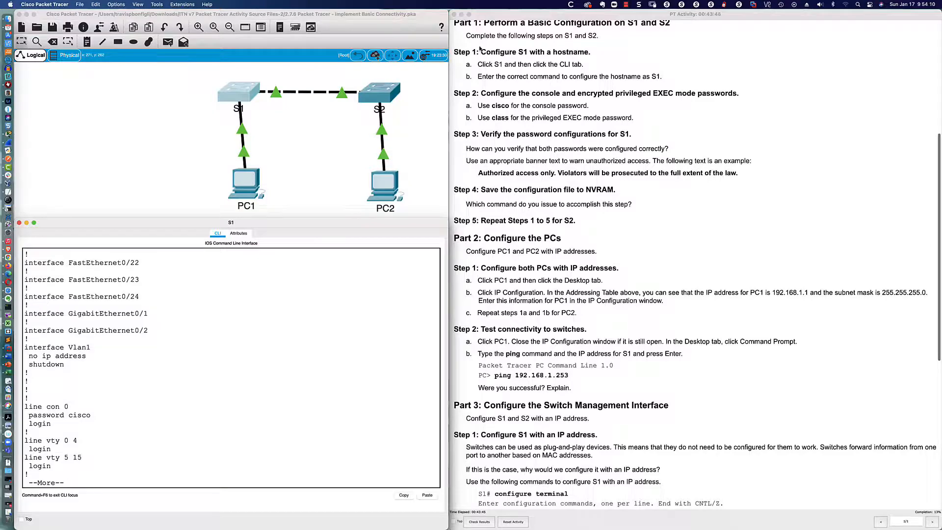
scroll(481, 47, "down", 3)
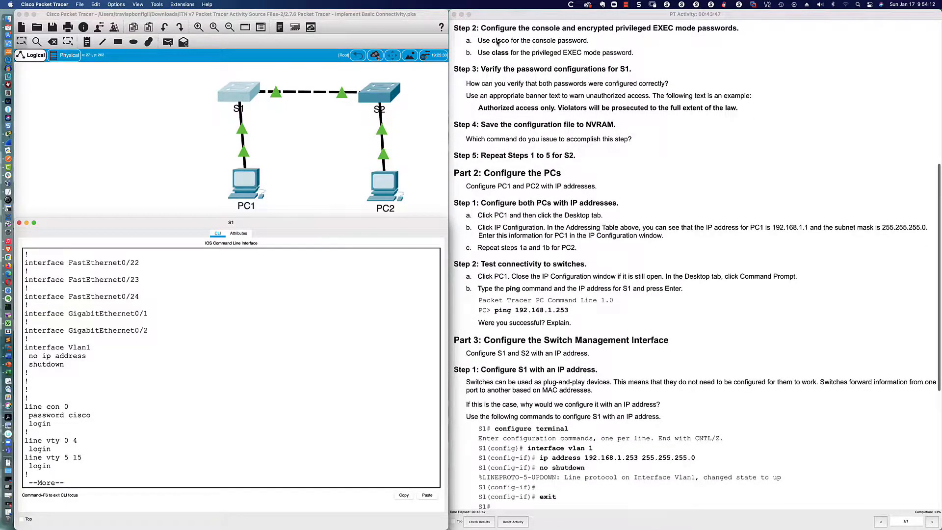
left_click(361, 339)
key("Return")
key("Return")
key("Return")
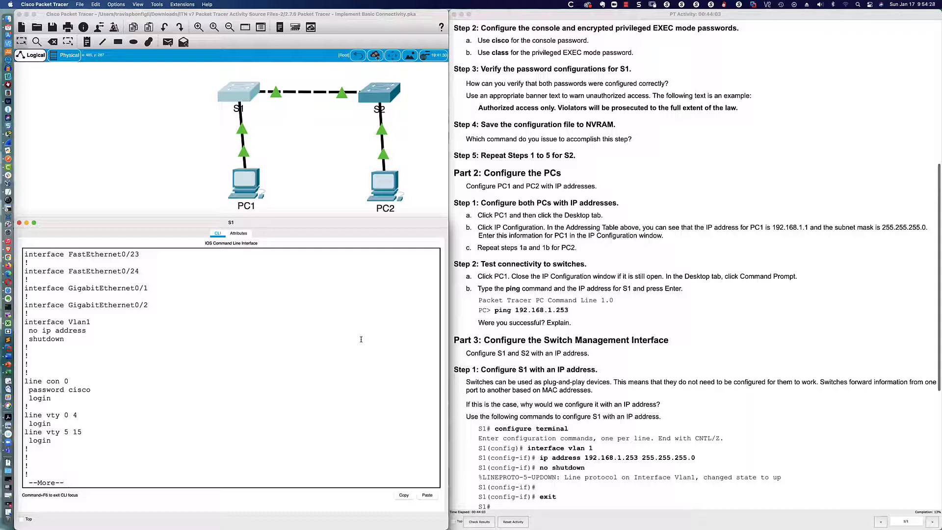
- Quit the configuration listing and exit console line mode back to global configuration
key("q")
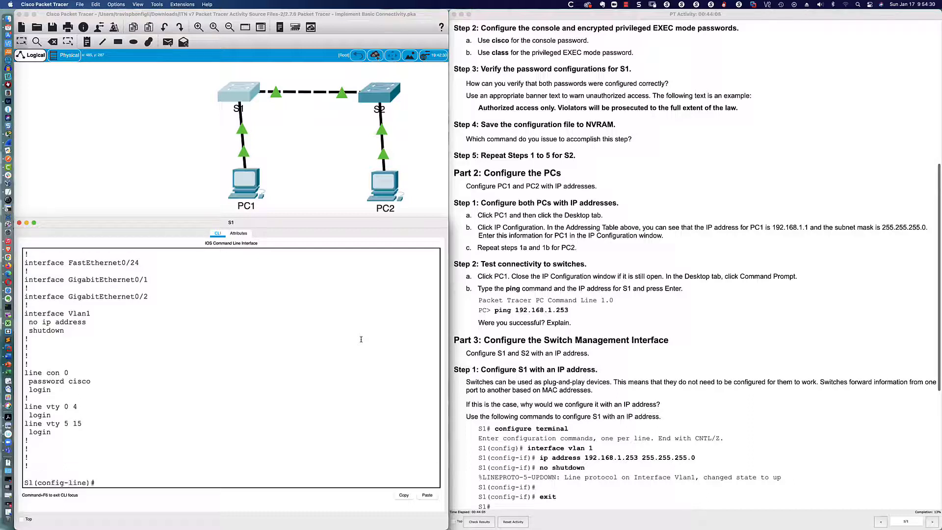
type("exit")
key("Return")
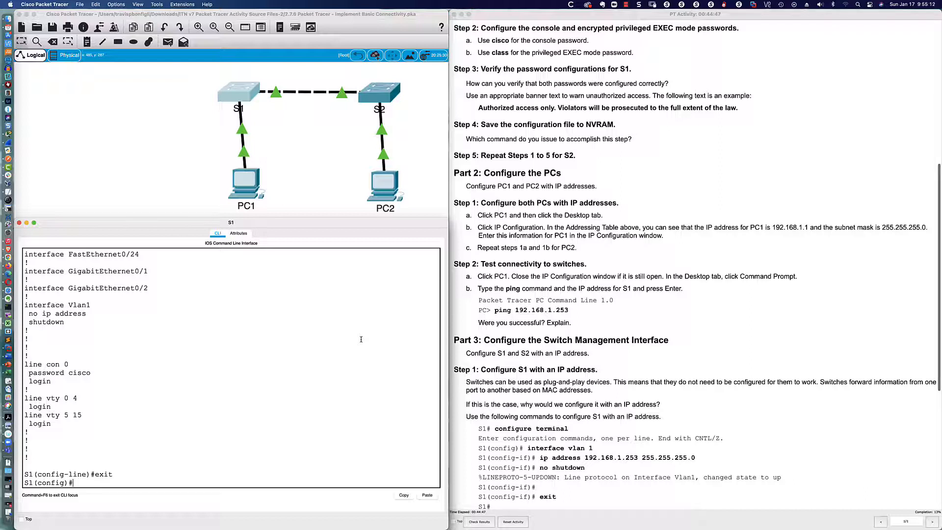
type("en")
key("Tab")
type("a")
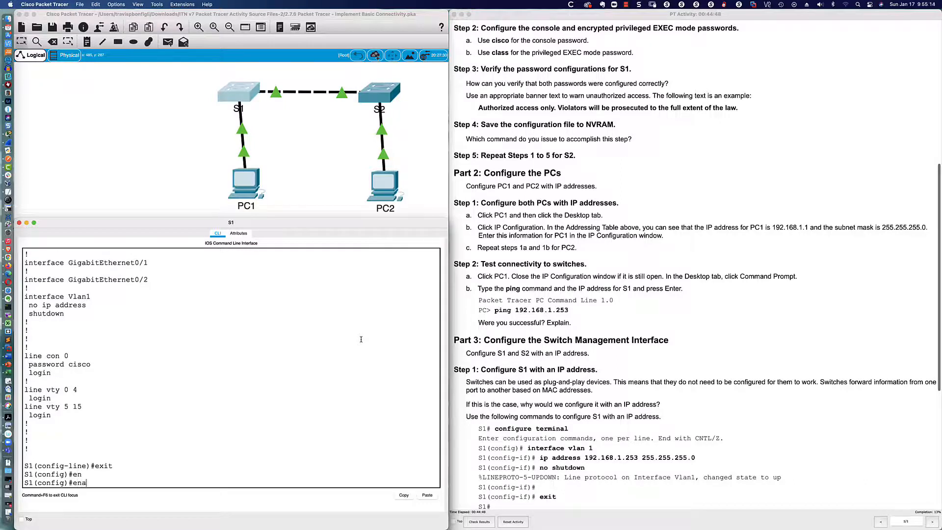
key("Tab")
type("pas")
key("Tab")
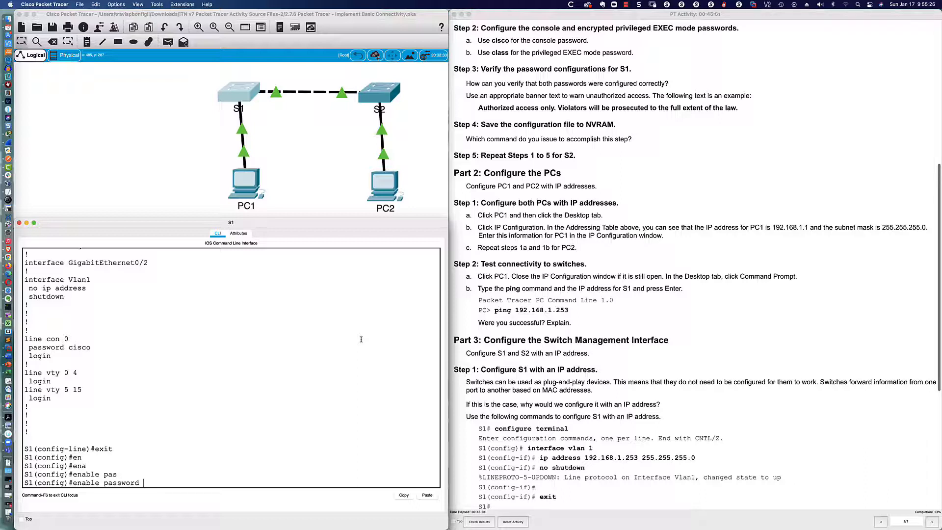
key("BackSpace")
key("BackSpace")
key("BackSpace")
key("BackSpace")
key("BackSpace")
key("BackSpace")
key("BackSpace")
key("BackSpace")
type("?")
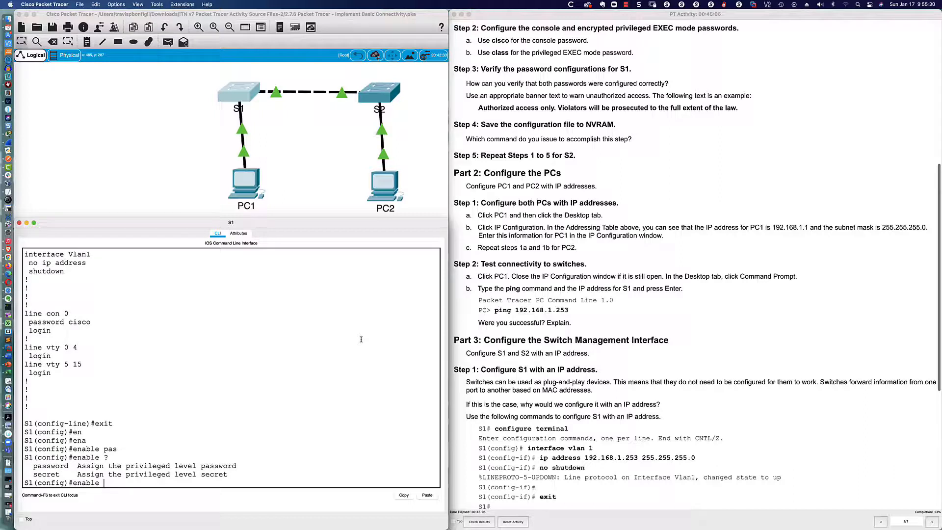
type("pas")
key("Tab")
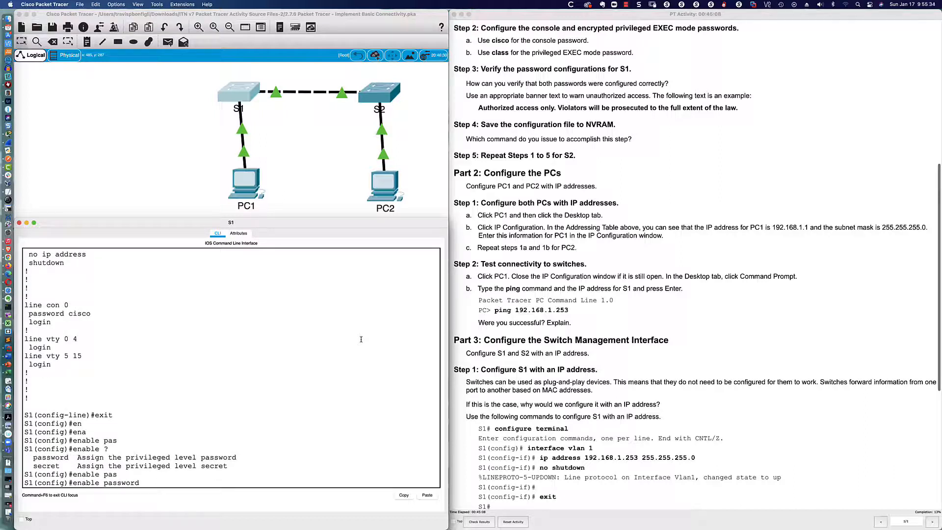
type("class")
key("Return")
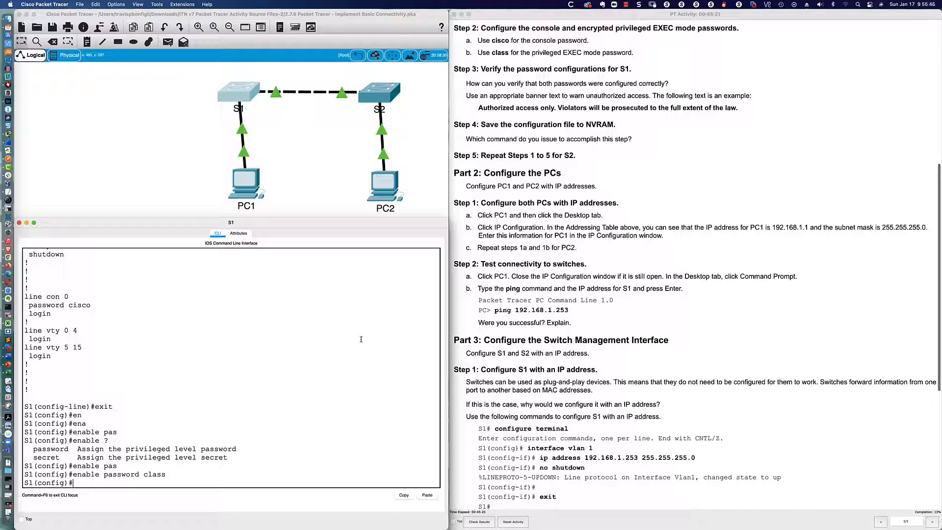
left_click(581, 32)
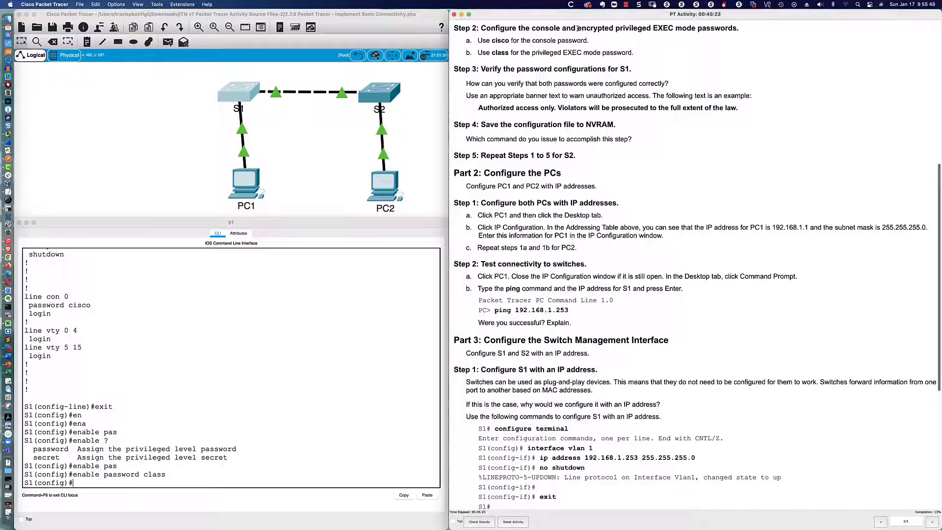
- Highlight the encryption wording and the class-password sentence in Step 2 of the activity instructions
left_click_drag(577, 30, 614, 29)
left_click_drag(475, 52, 633, 53)
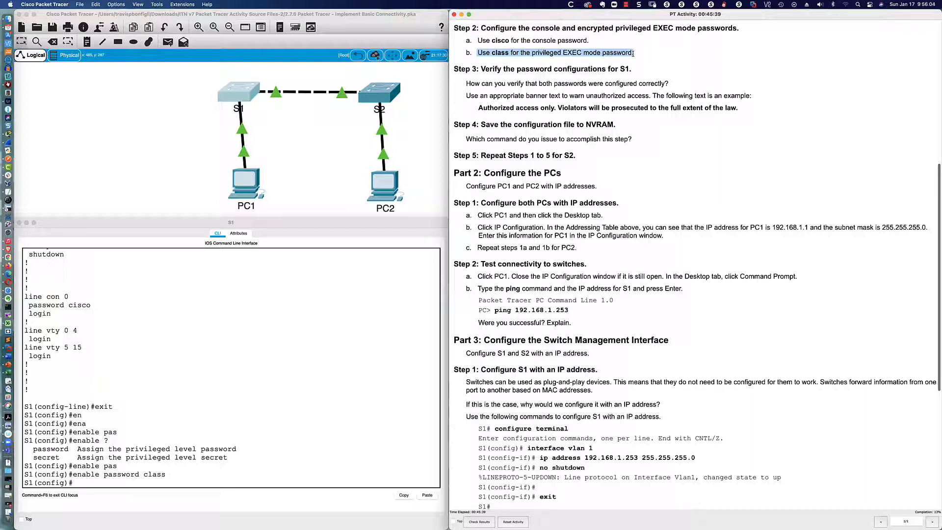
left_click(632, 53)
left_click_drag(578, 28, 614, 30)
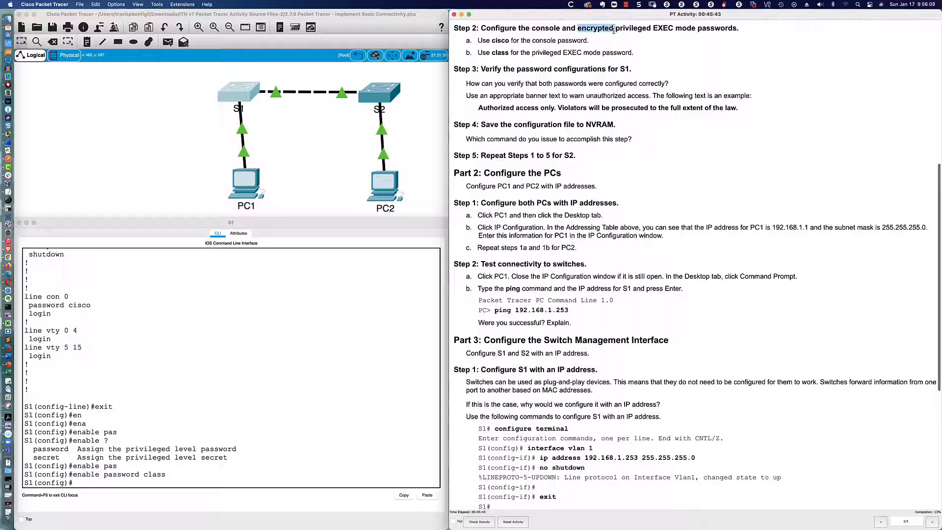
- Recall the enable password command on S1 and prefix it with 'no', which S1 rejects as invalid input
left_click(292, 454)
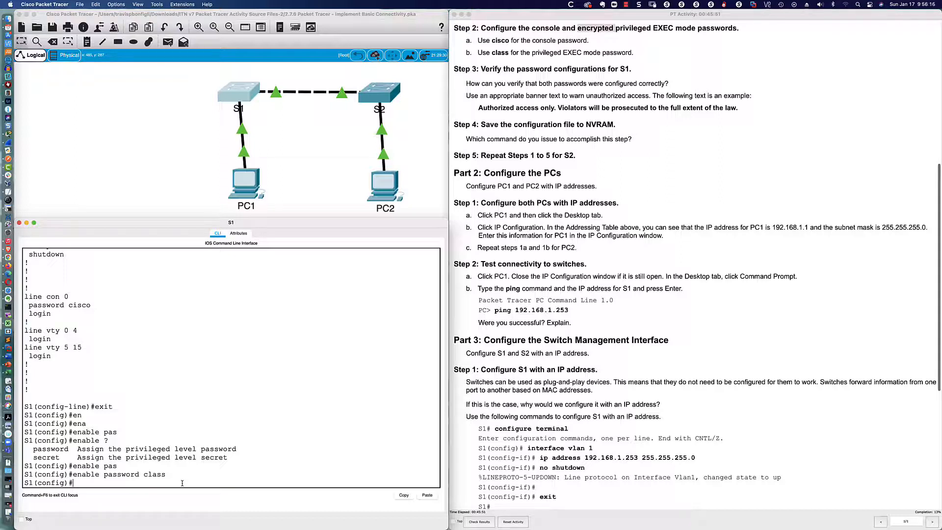
key("Up")
key("Left")
key("Left")
key("Left")
key("Left")
key("Left")
key("Left")
key("Left")
key("Left")
key("Left")
key("Left")
key("Left")
key("Left")
key("Left")
type("no")
key("Return")
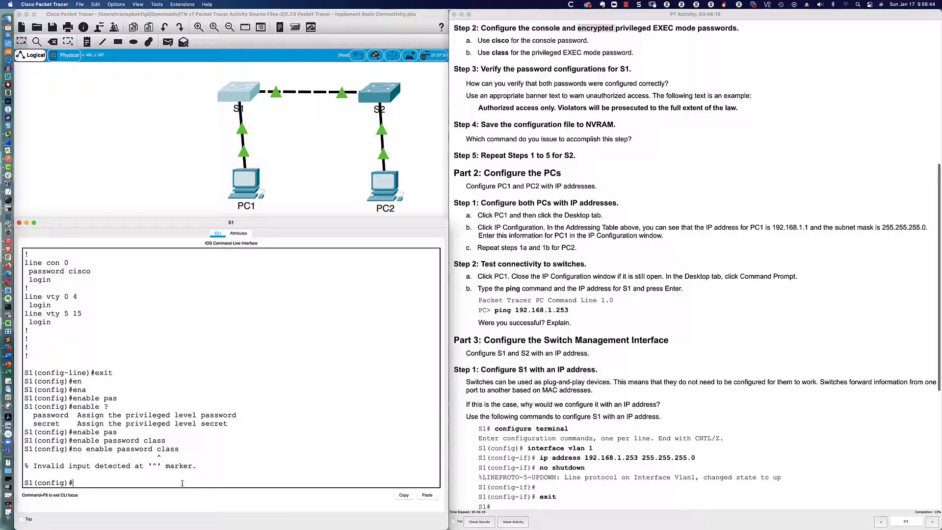
- Remove S1's plain enable password with 'no enable password' and review the running configuration
key("Up")
key("BackSpace")
key("BackSpace")
key("BackSpace")
key("BackSpace")
key("BackSpace")
key("BackSpace")
key("Return")
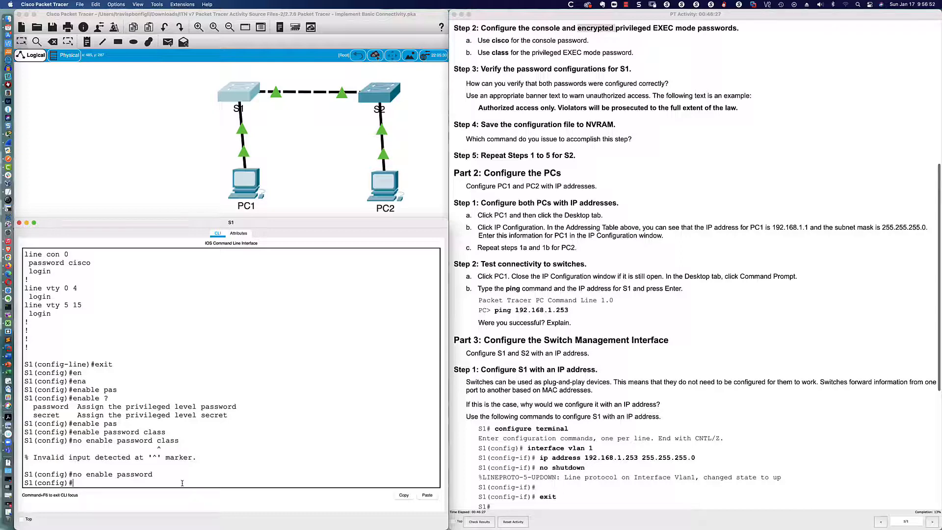
type("do sh run")
key("Return")
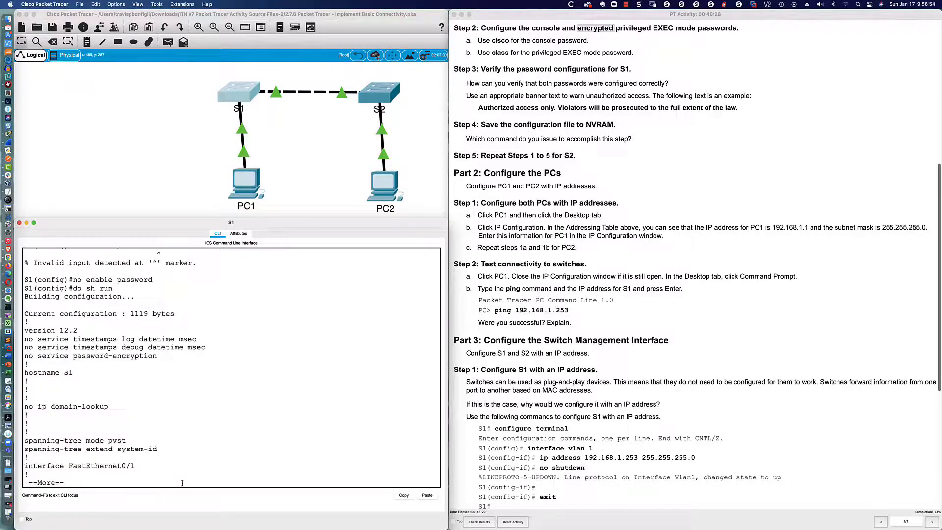
key("Return")
key("Return")
key("Return")
key("Return")
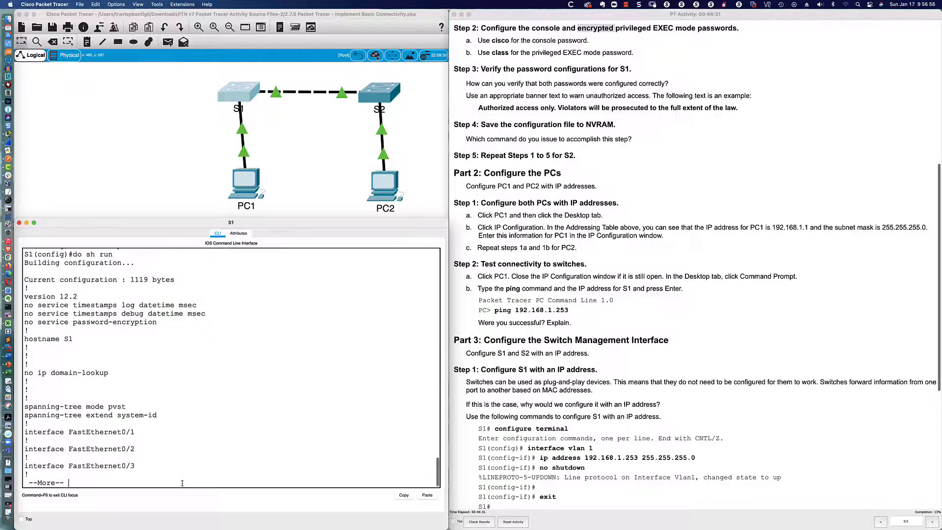
key("q")
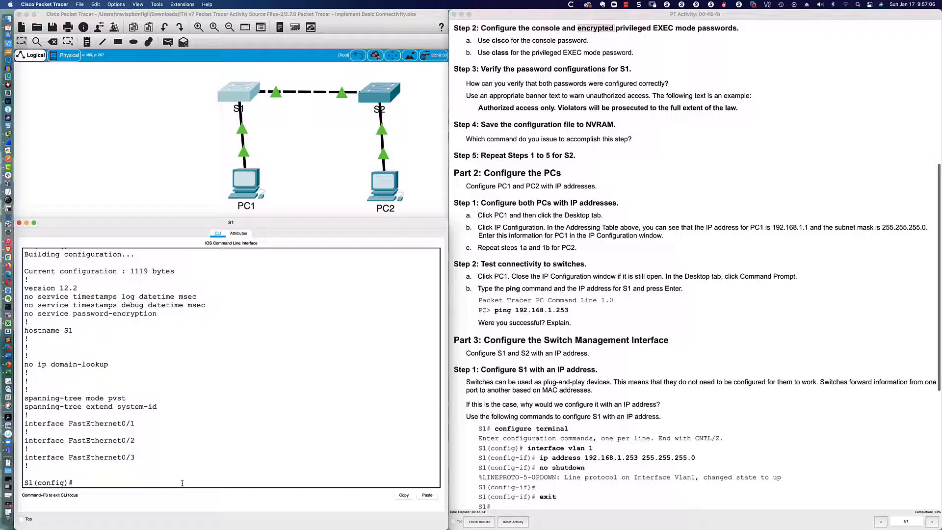
- Set an encrypted enable secret on S1 and confirm it appears in 'do sh run'
type("enab")
key("Tab")
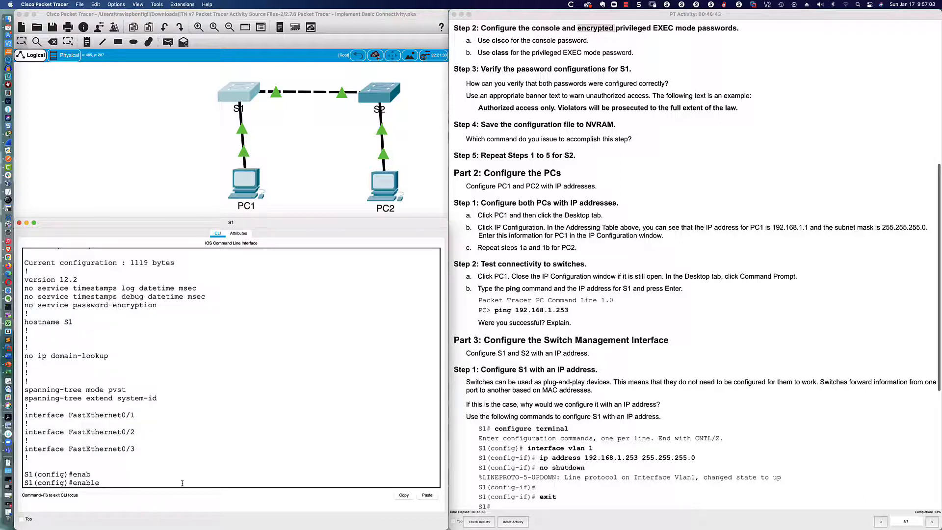
type("sec")
key("Tab")
type("clas")
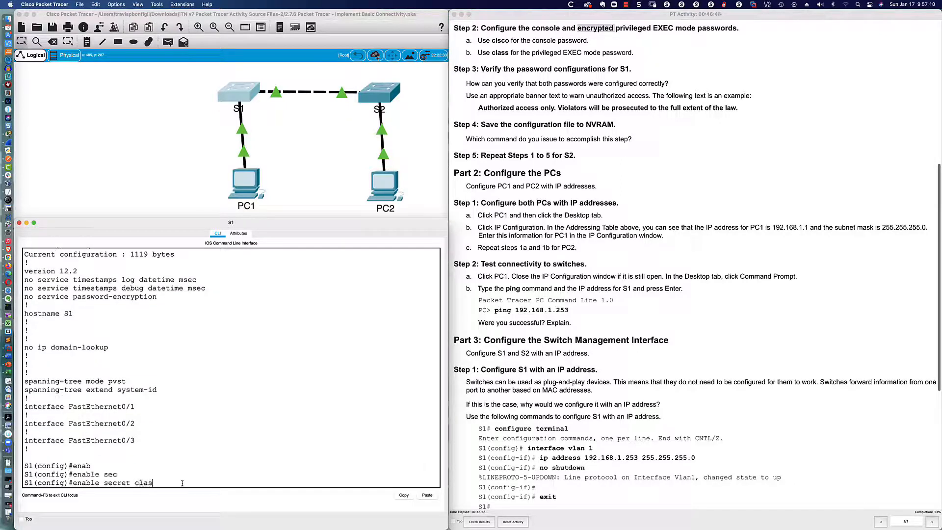
type("s")
key("Return")
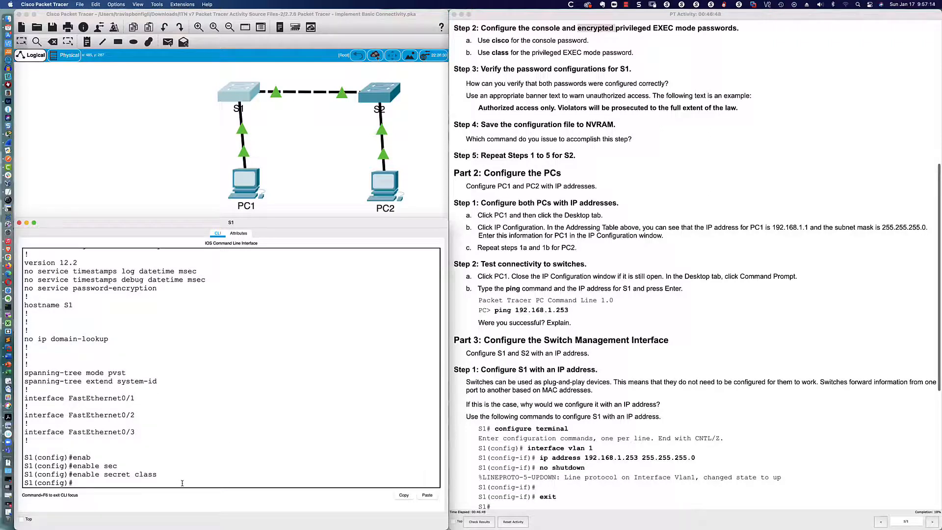
type("do sh run")
key("Return")
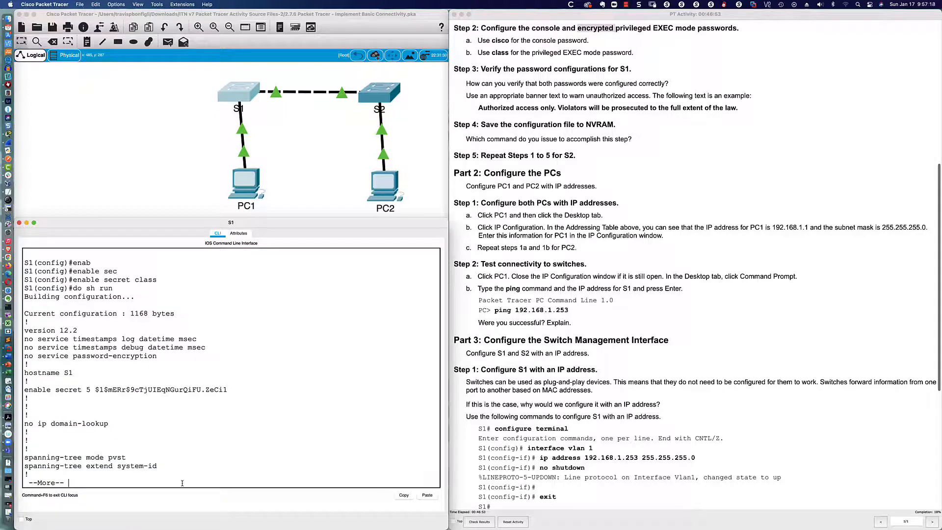
key("q")
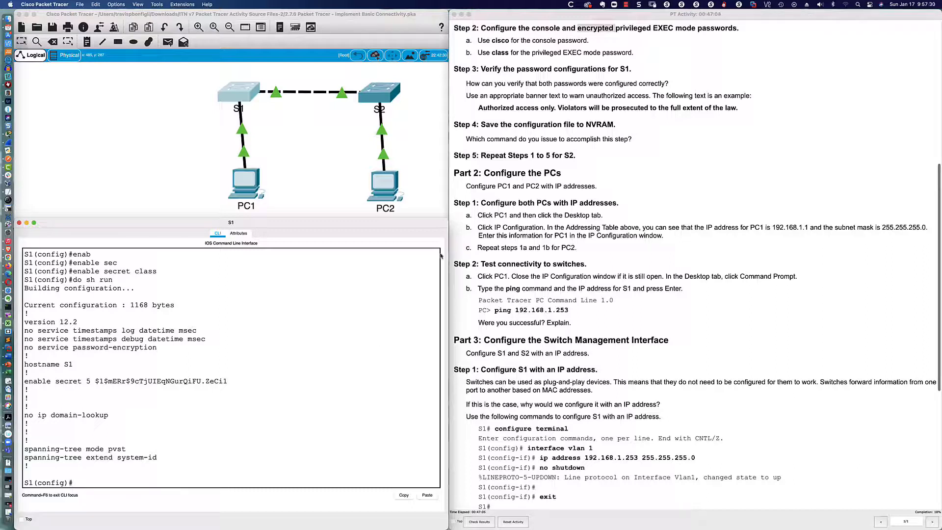
- Page through S1's complete running configuration, then use 'end' to return to the S1# prompt
scroll(513, 139, "down", 2)
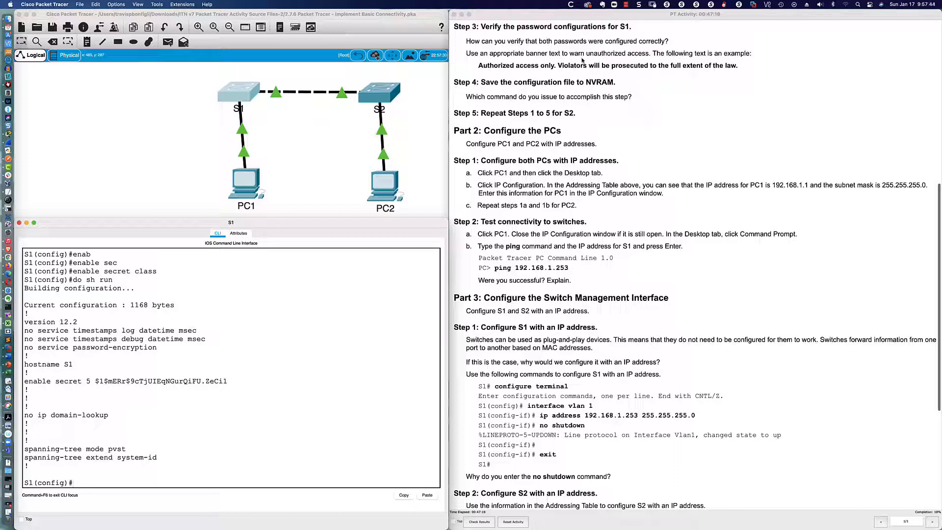
type("do sh run")
key("Return")
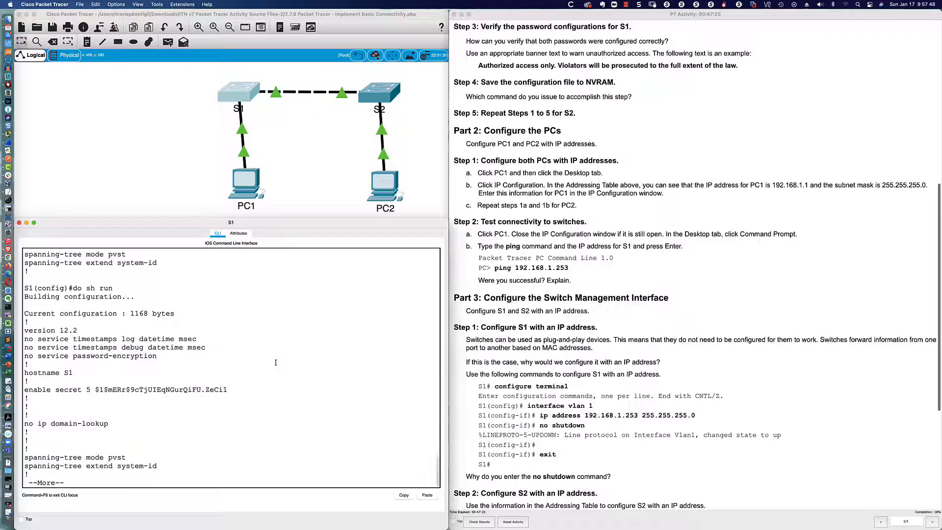
key("space")
key("space")
key("space")
key("space")
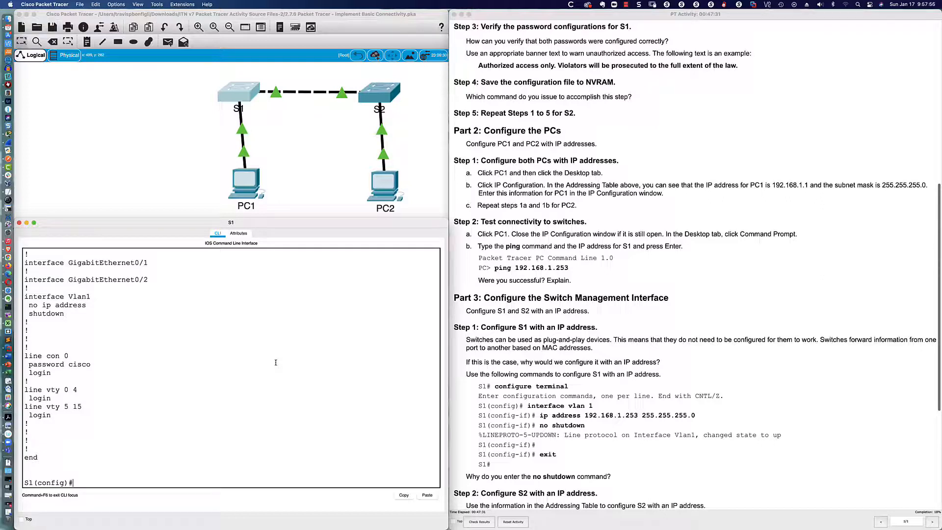
type("end")
key("Return")
key("Return")
key("Return")
key("Return")
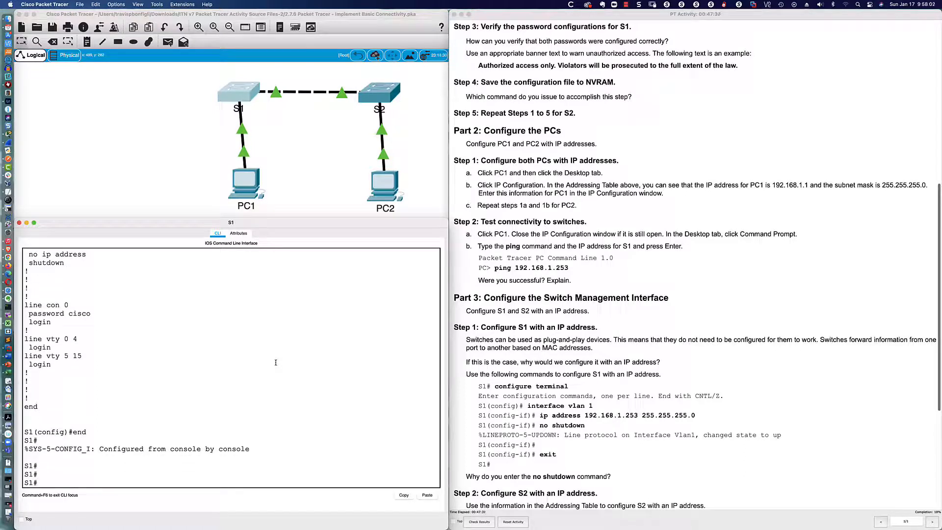
- Log out of S1's console and log back in with the console password and enable secret
type("exit")
key("Return")
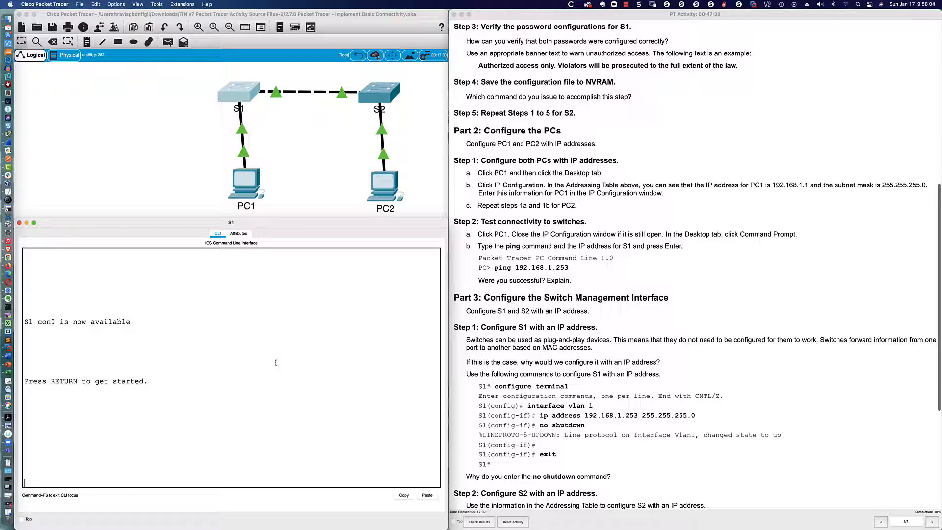
key("Return")
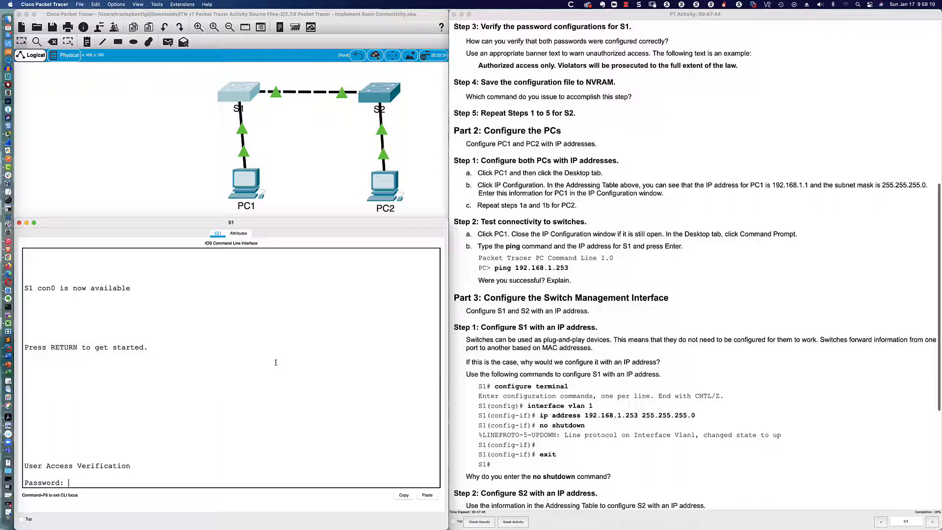
key("Return")
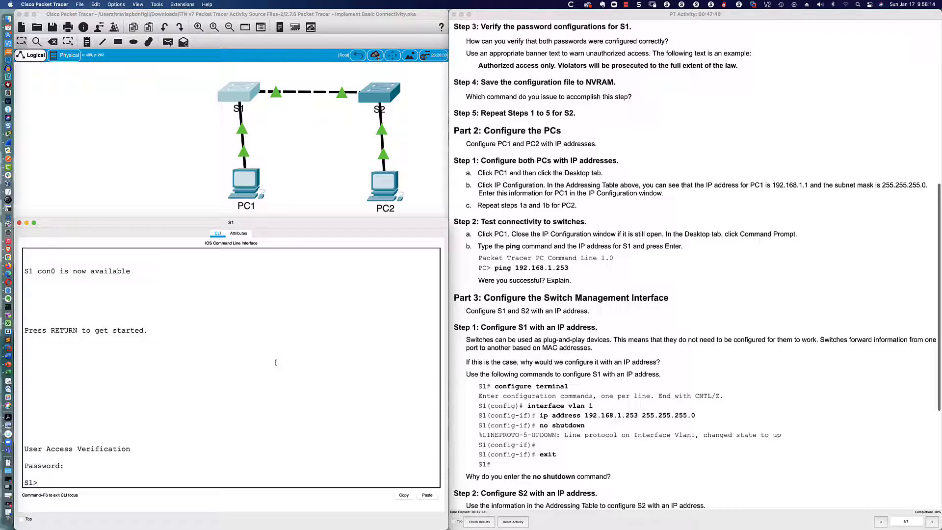
key("Return")
key("Return")
key("Return")
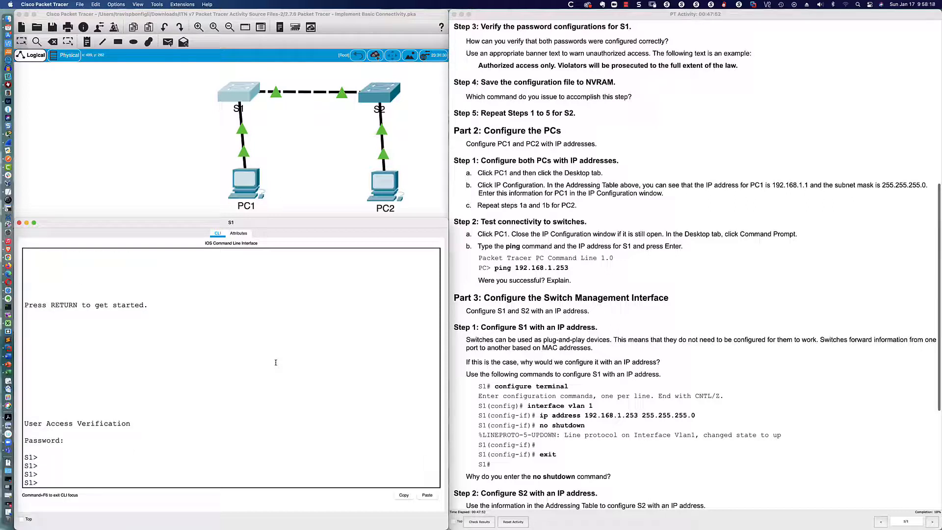
type("en")
key("Tab")
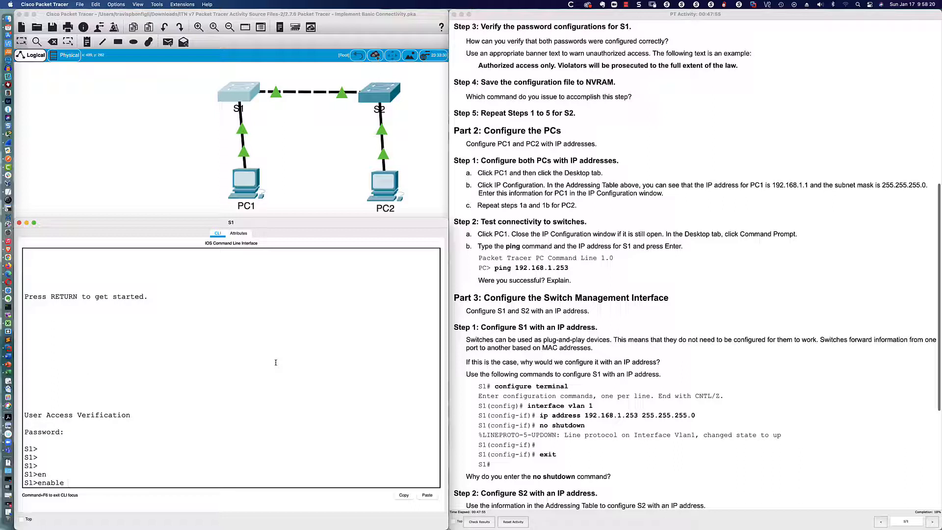
key("Return")
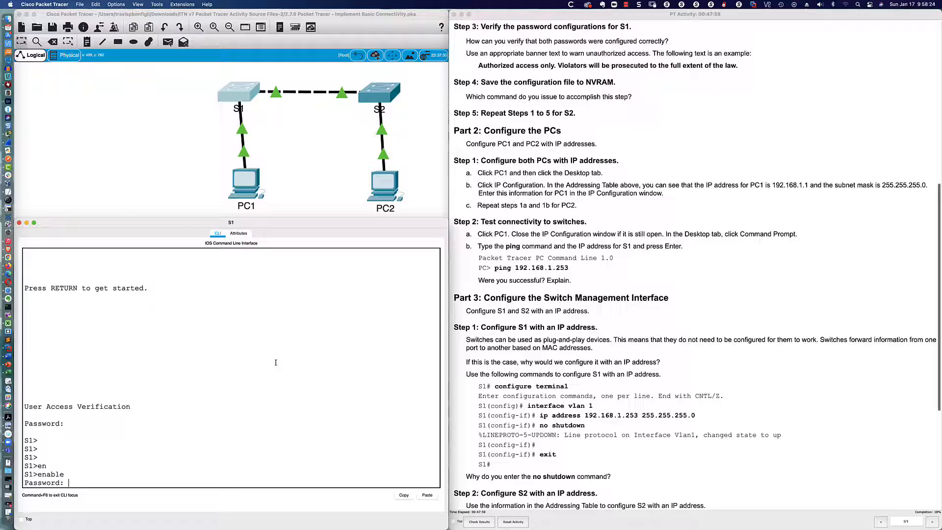
key("Return")
key("Return")
key("Return")
key("Return")
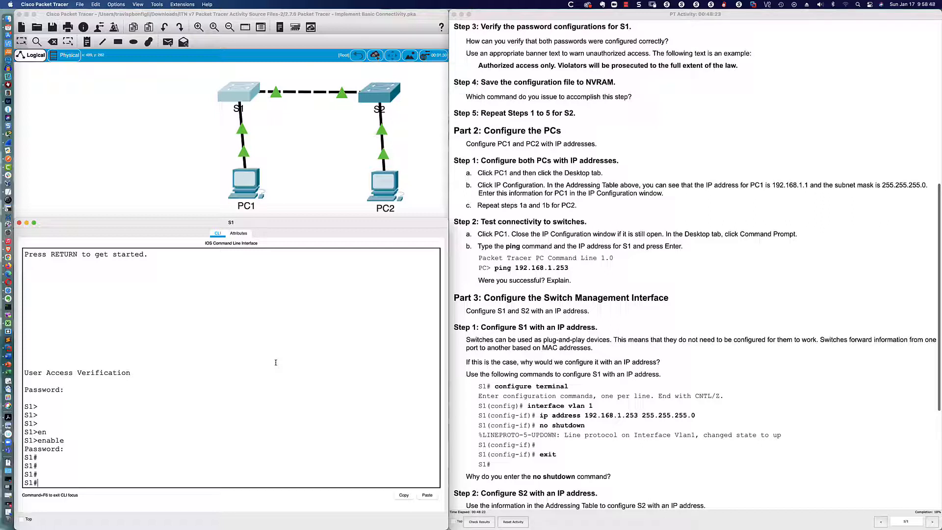
- Set S1's banner motd to "Authorized access only. Violators will be prosecuted to the full extent of the law."
type("conf t")
key("Return")
type("banner")
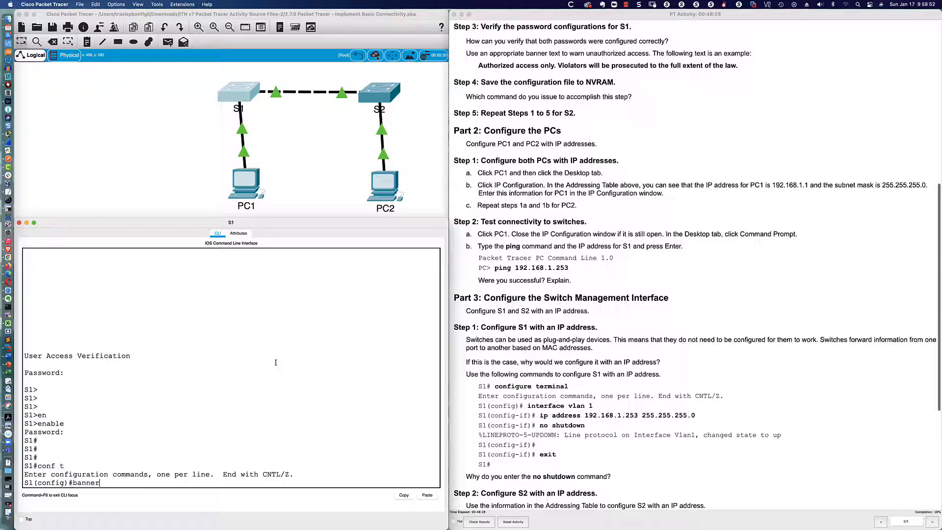
key("Return")
type("motd")
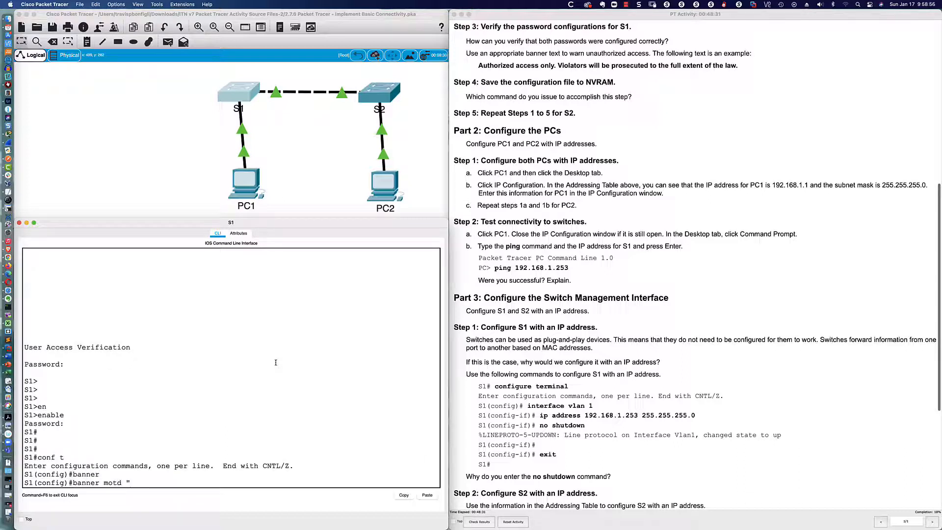
type(" \"Authorized access only. Viola")
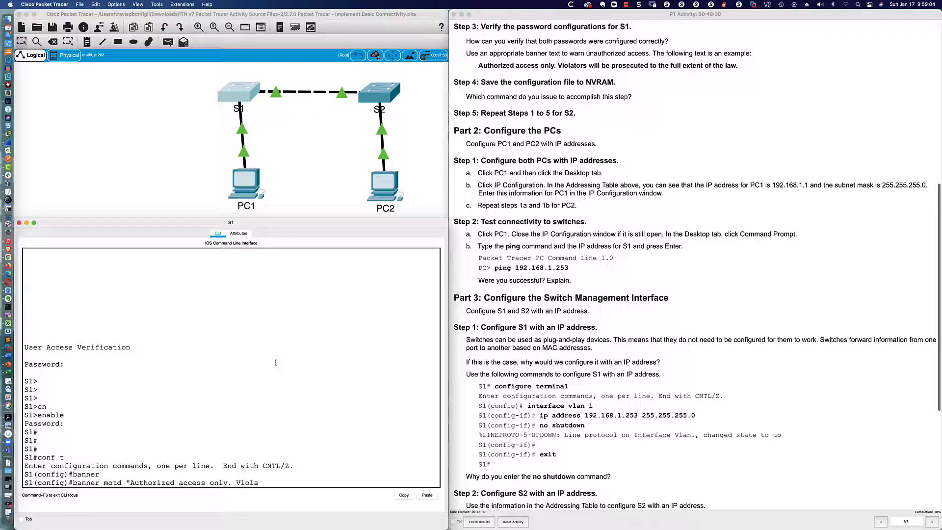
type("tors will be prosecu")
type("ted to the full e")
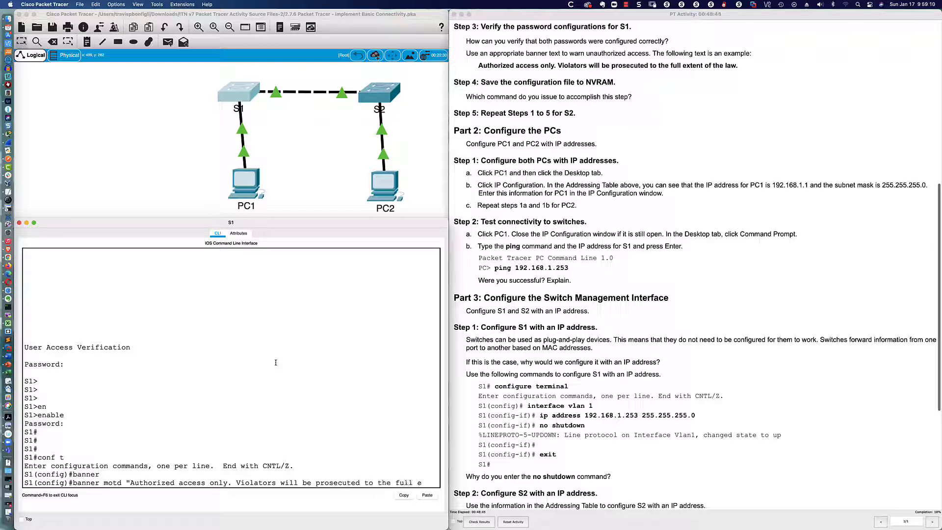
type("xtent")
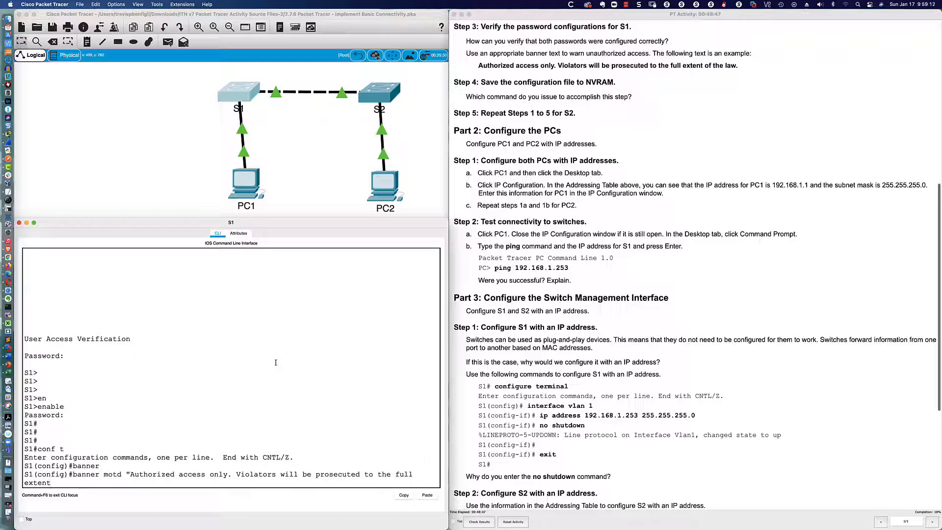
type(" of the law.\"")
key("Return")
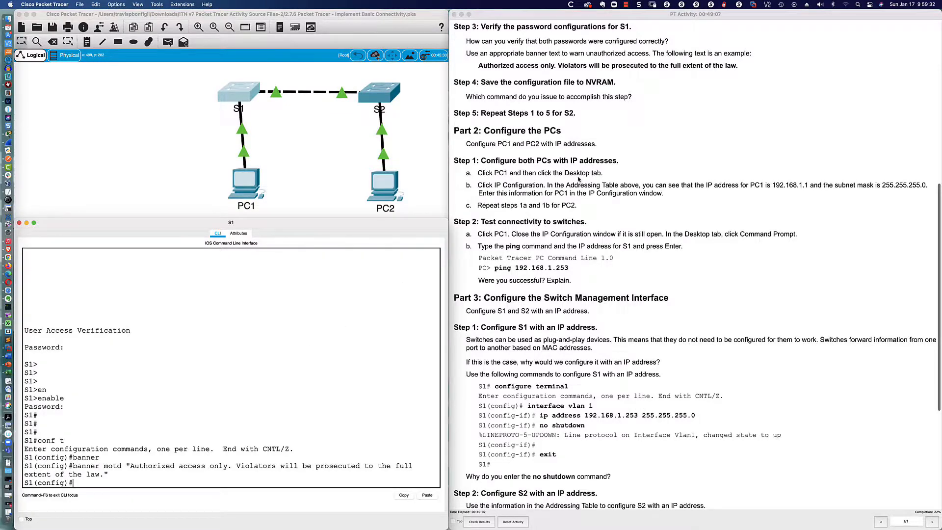
scroll(578, 179, "down", 3)
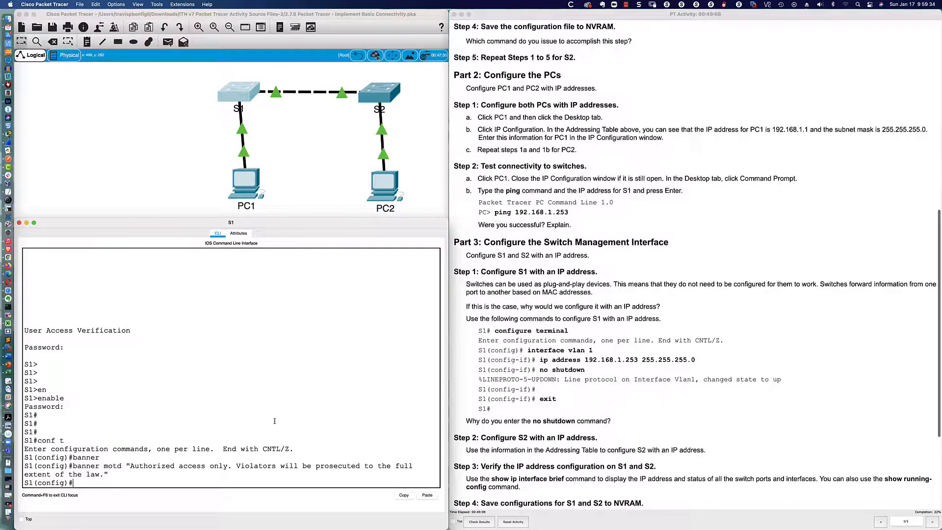
key("Return")
key("Return")
key("Return")
key("Return")
key("Return")
key("Return")
key("Return")
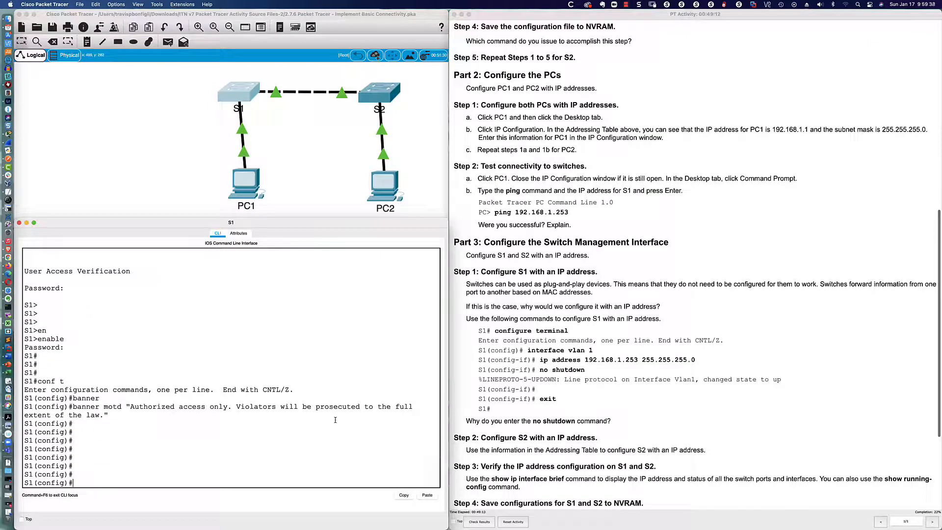
- Enter 'copy running-config startup-config' in S1's configuration mode
type("copy running-configi")
key("BackSpace")
key("BackSpace")
type("startup-up")
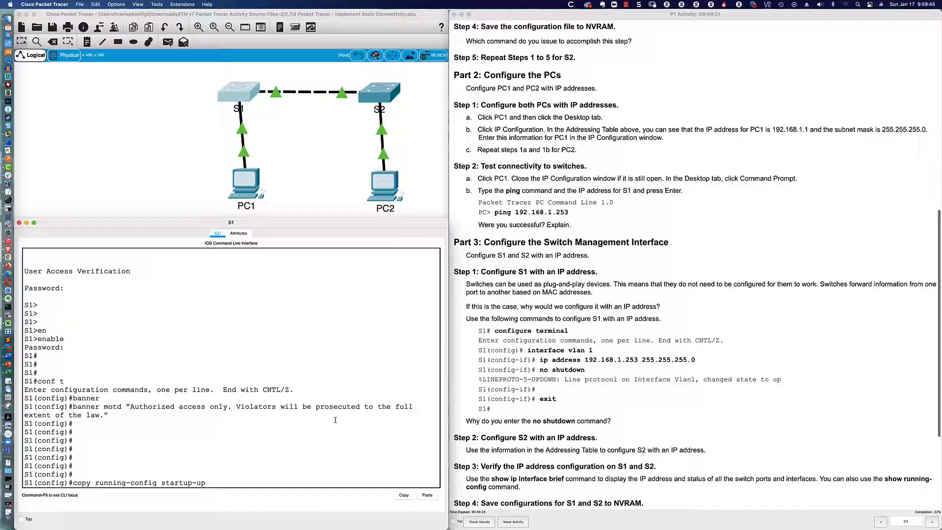
key("BackSpace")
type("-config")
key("Return")
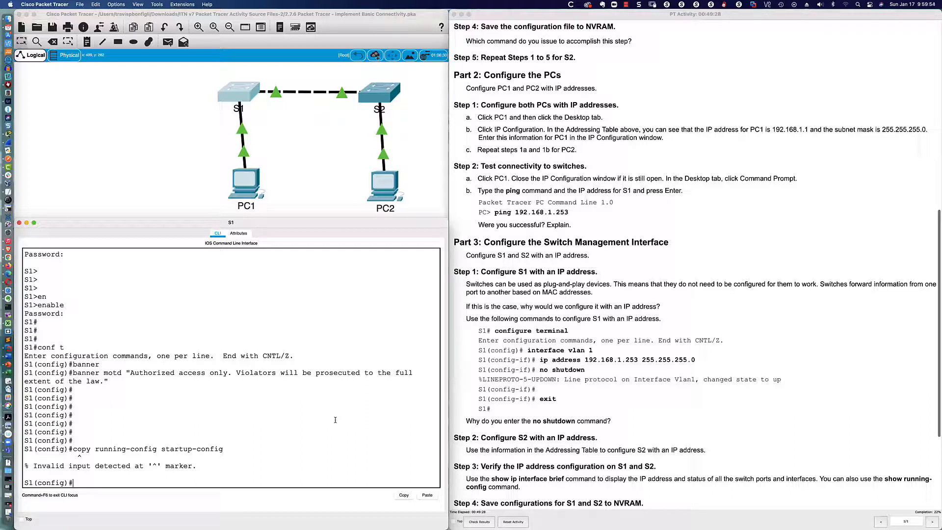
- Rerun it as 'do copy running-config startup-config', accepting startup-config as the destination
key("Up")
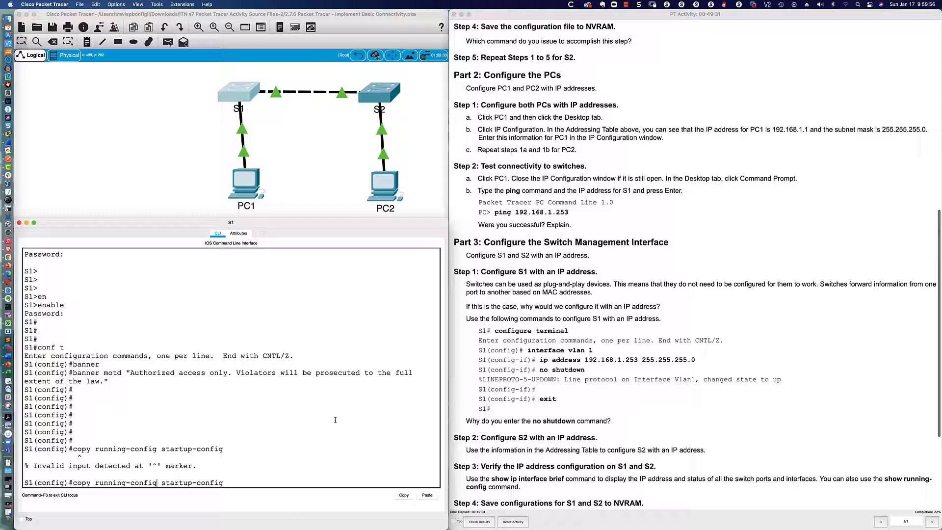
key("Left")
key("Left")
key("Left")
key("Left")
key("Left")
key("Left")
key("Left")
key("Left")
key("Left")
key("Left")
key("Left")
key("Left")
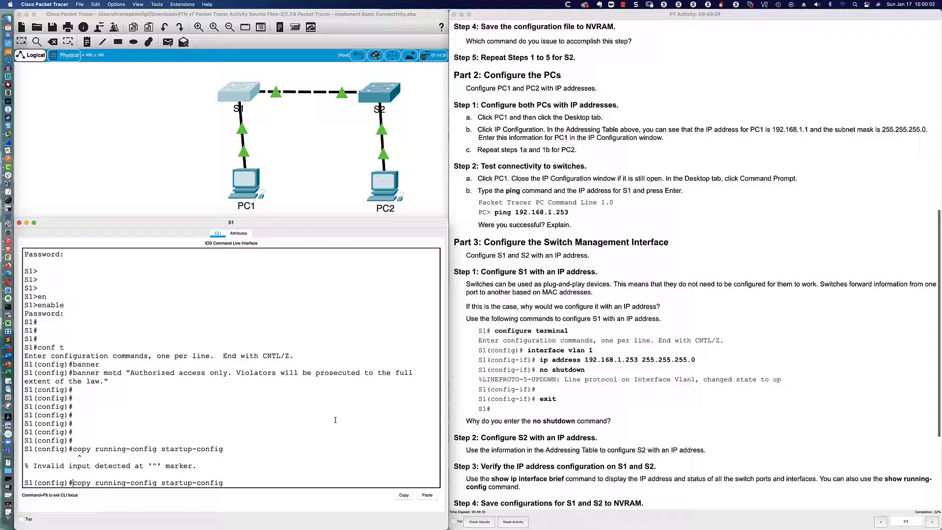
type("do")
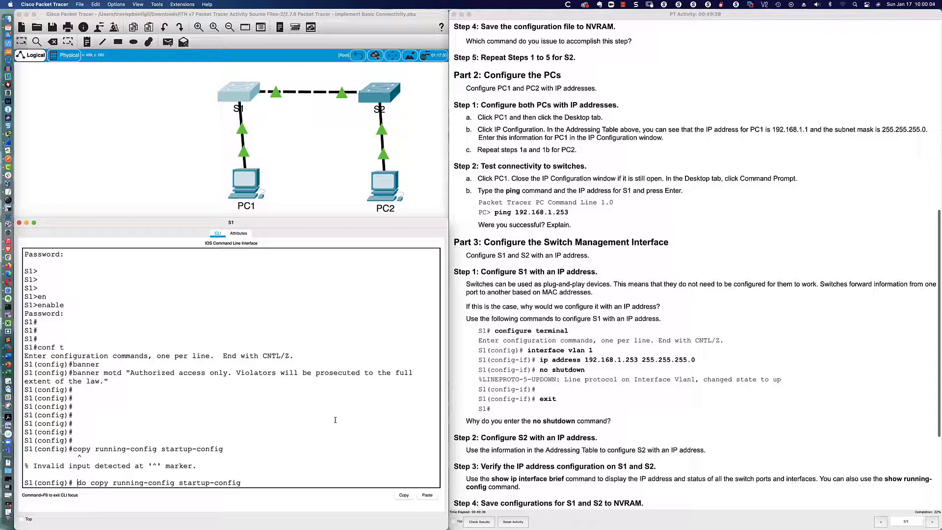
key("BackSpace")
key("Return")
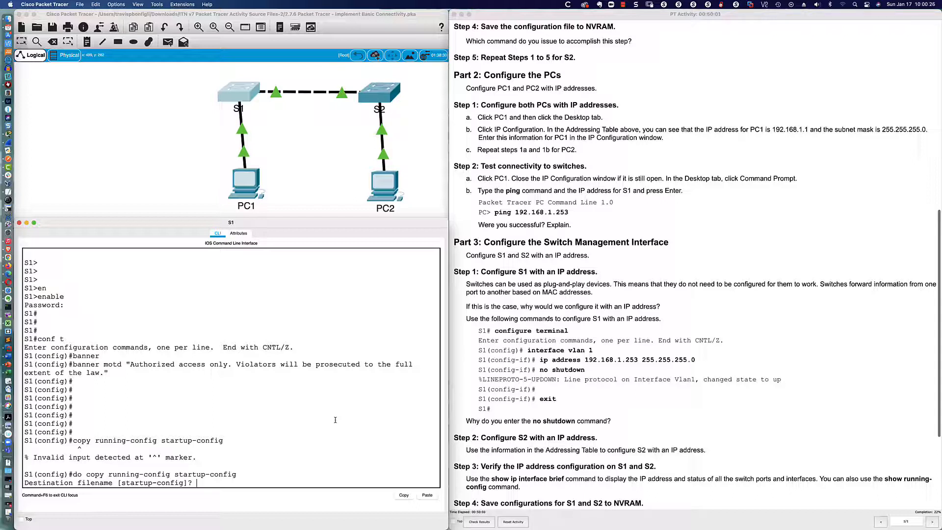
key("Return")
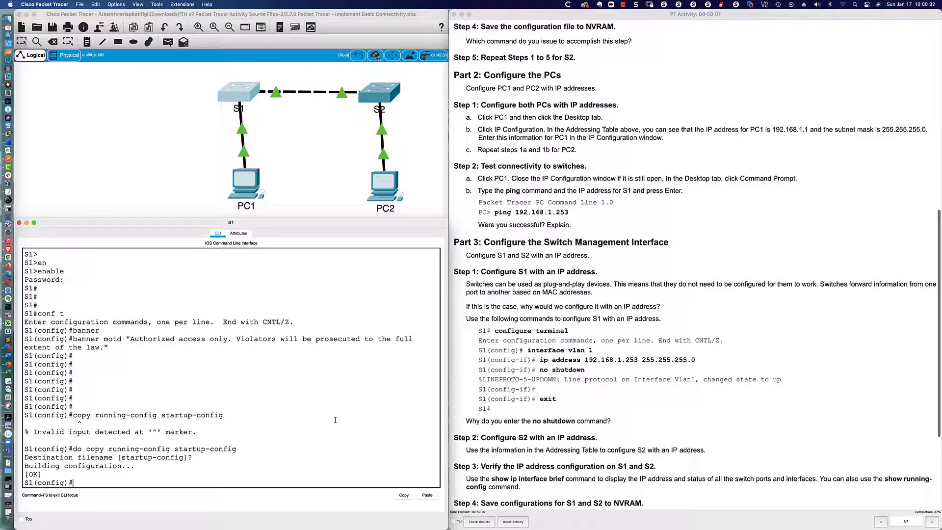
- Save S1's configuration to NVRAM again with the abbreviated 'do wri mem'
type("do wri te mem")
key("Tab")
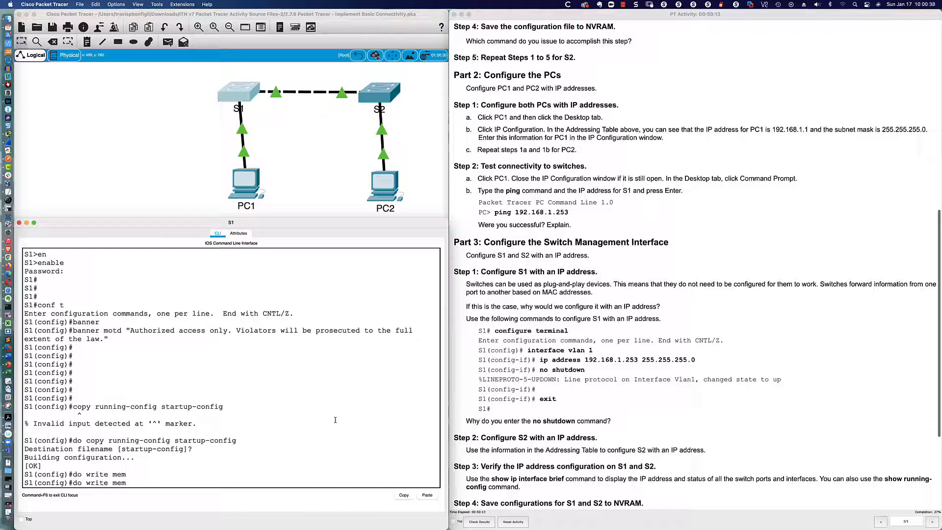
key("Tab")
key("Tab")
key("Tab")
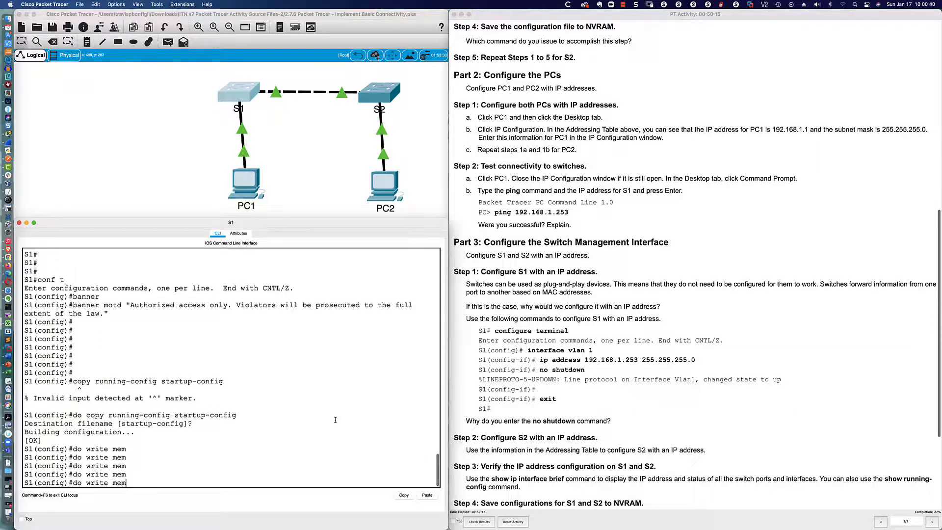
key("Tab")
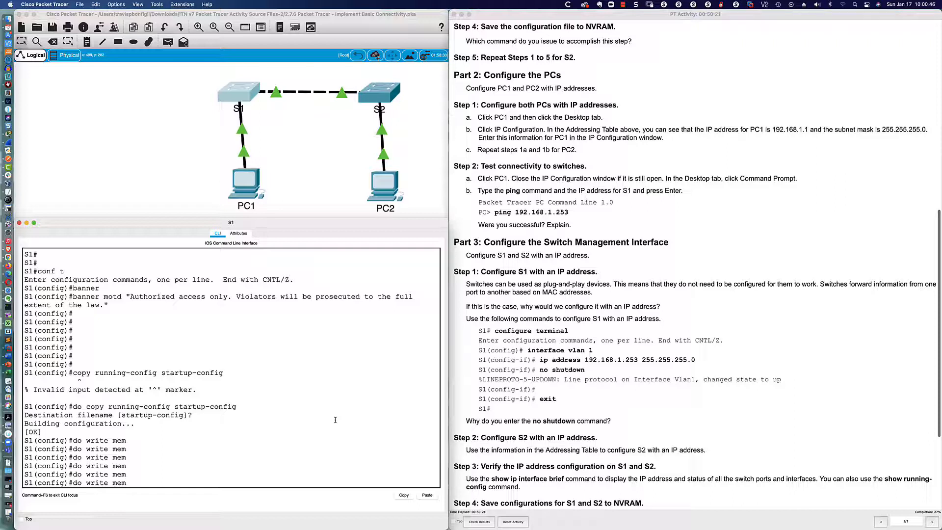
key("Tab")
key("Tab")
key("Tab")
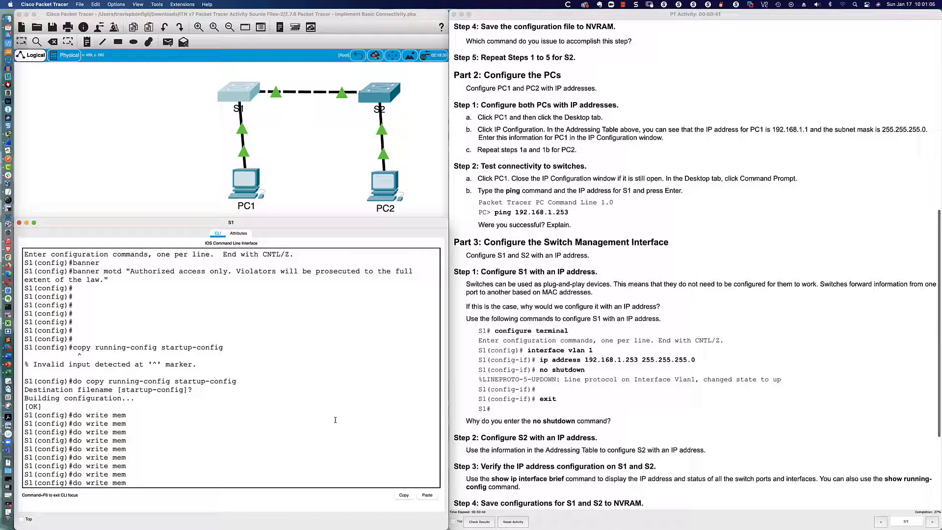
key("BackSpace")
key("BackSpace")
key("BackSpace")
key("BackSpace")
key("BackSpace")
key("BackSpace")
key("BackSpace")
type("i mem")
key("Return")
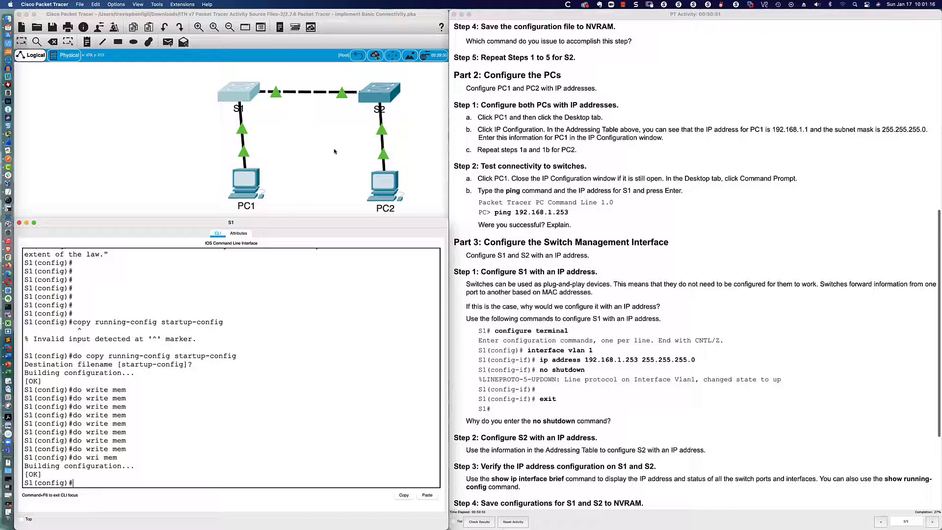
- Open the second switch's CLI and enter global configuration mode with 'conf t'
left_click(378, 94)
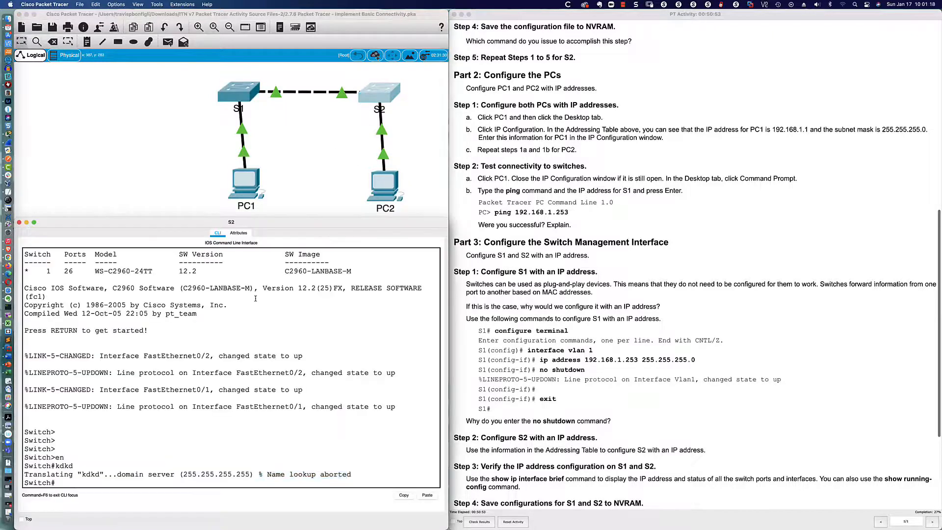
key("Return")
type("'")
key("Return")
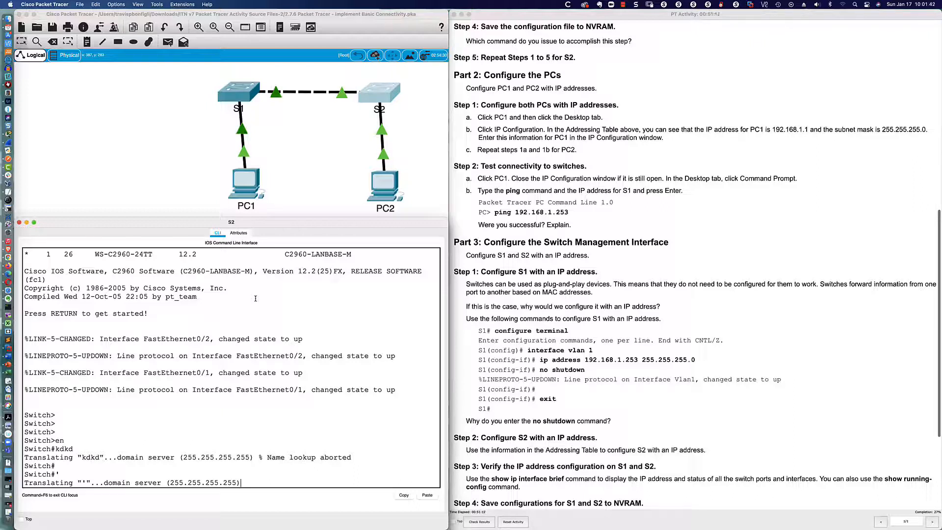
key("Return")
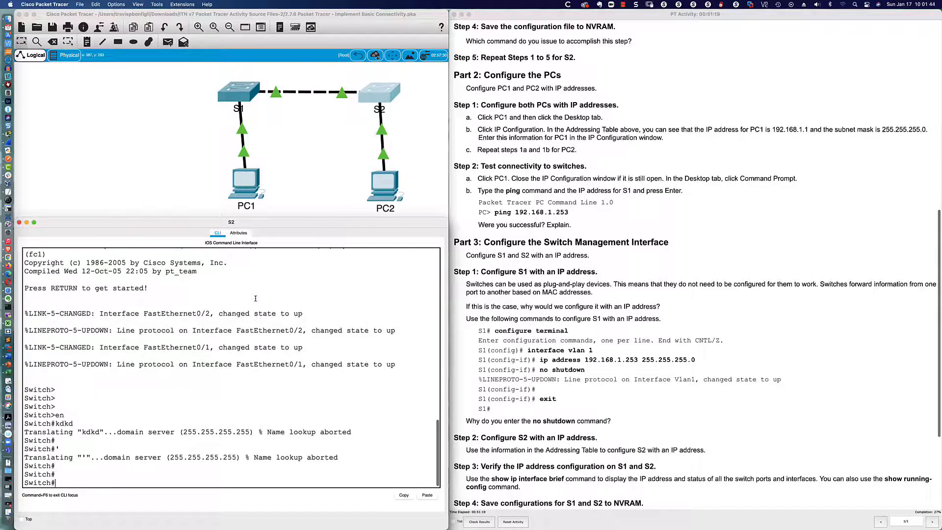
type("con ft")
key("Return")
type("conf t")
key("Return")
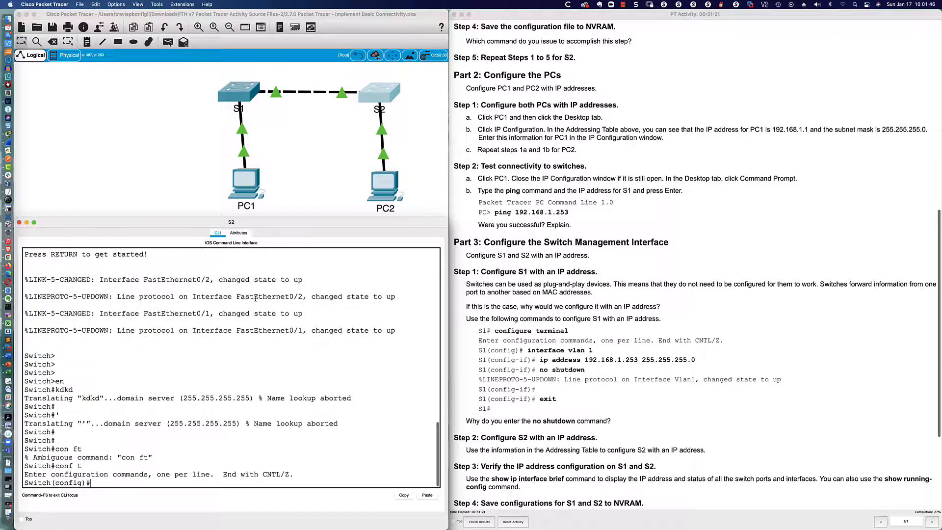
- Rename the switch to S2 and disable DNS domain lookup
type("host")
key("Tab")
type("S")
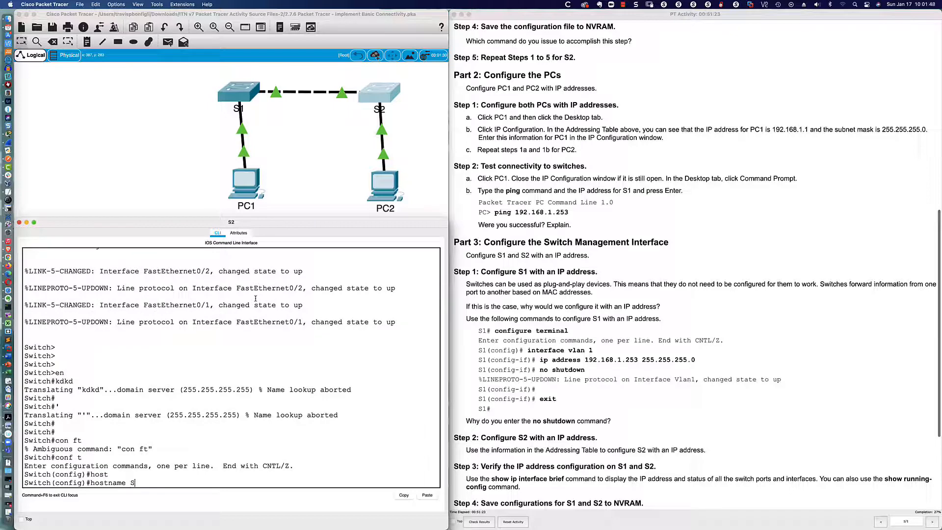
type("2")
key("Return")
type("no ip ")
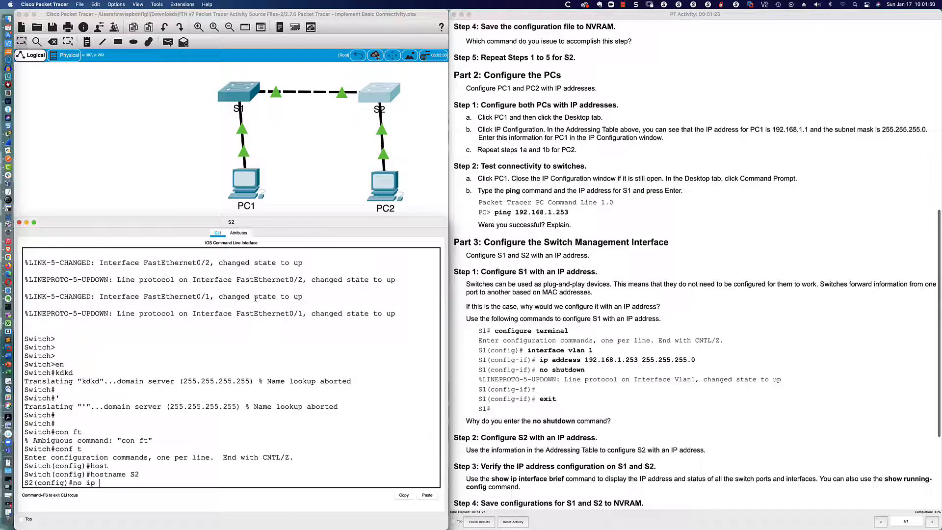
type("domain look")
key("Return")
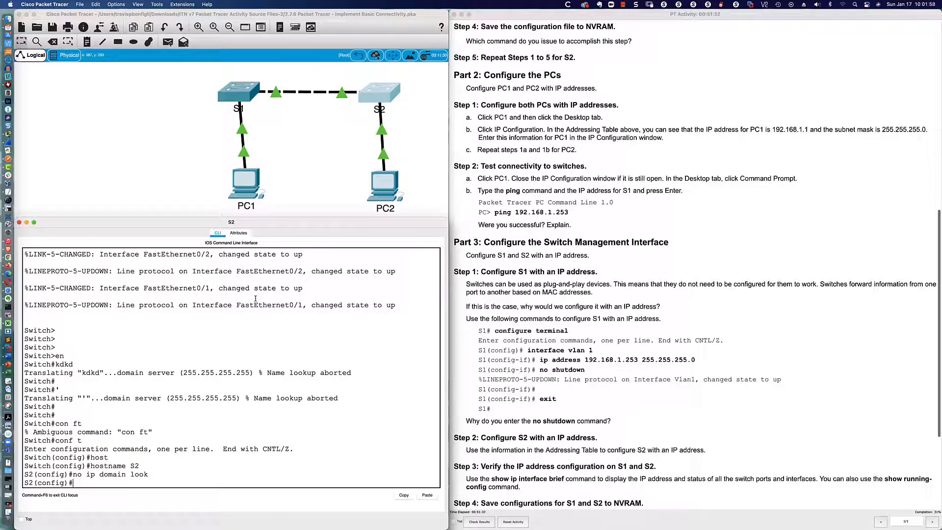
scroll(509, 144, "up", 5)
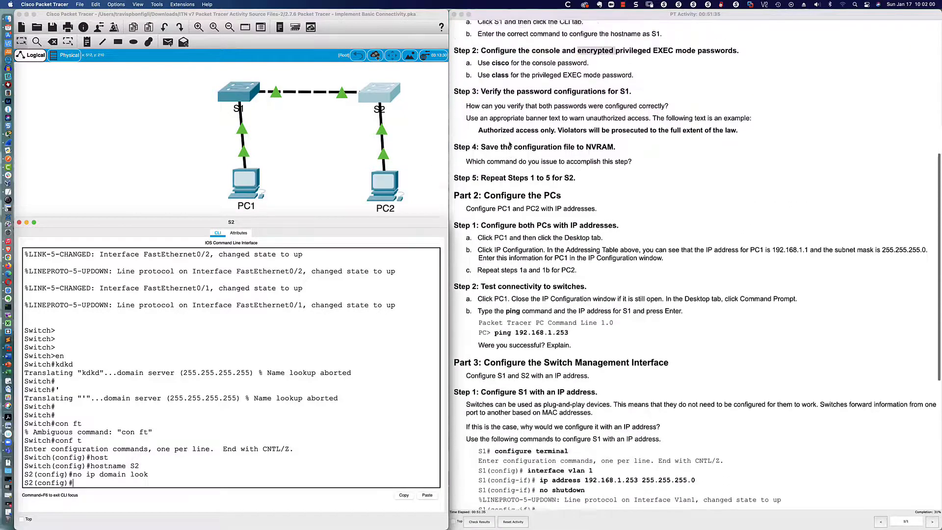
scroll(510, 144, "up", 8)
scroll(509, 144, "down", 6)
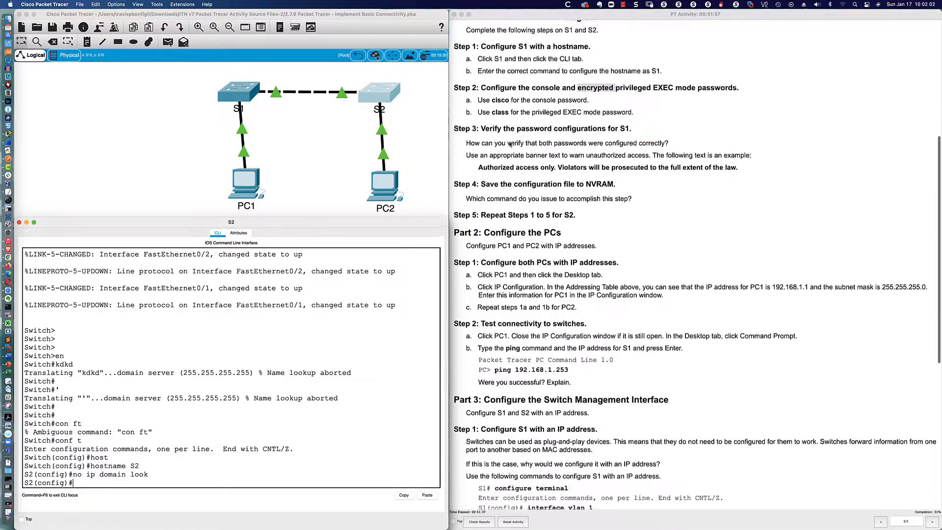
scroll(510, 145, "down", 2)
scroll(510, 144, "down", 1)
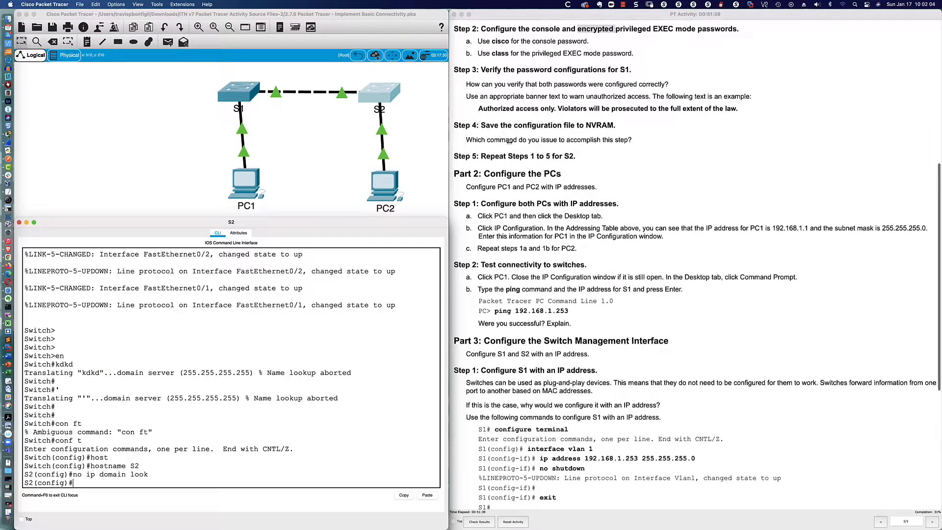
key("Return")
key("Return")
key("Return")
key("Return")
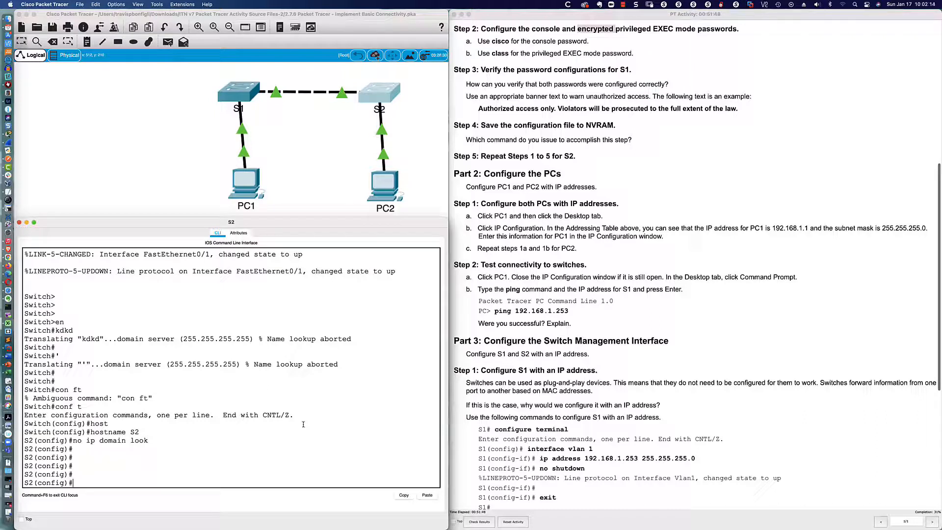
- Set S2's encrypted enable secret, correcting a mistyped value first
type("enab")
key("Tab")
type("sec")
key("Tab")
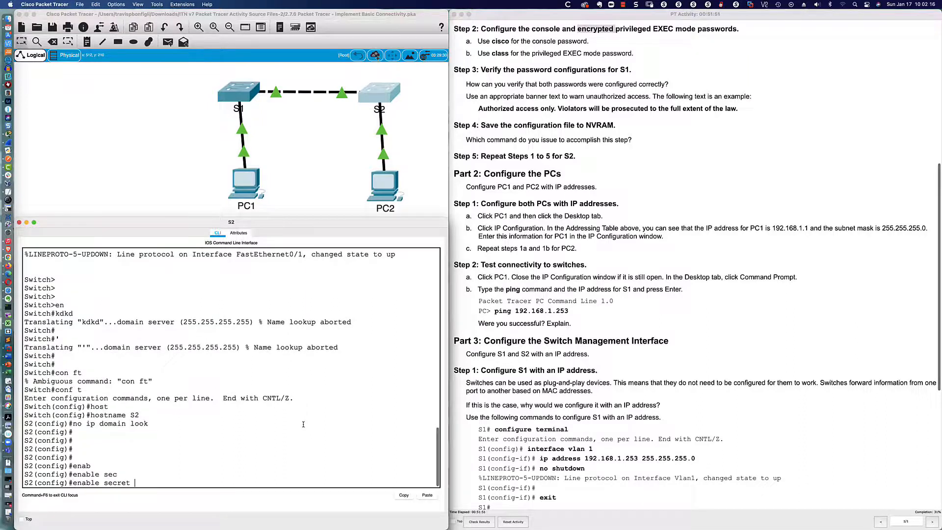
type("cisco")
key("BackSpace")
key("BackSpace")
key("BackSpace")
key("BackSpace")
key("BackSpace")
type("class")
key("Return")
- Enter line con 0 and give S2's console line a password
type("li")
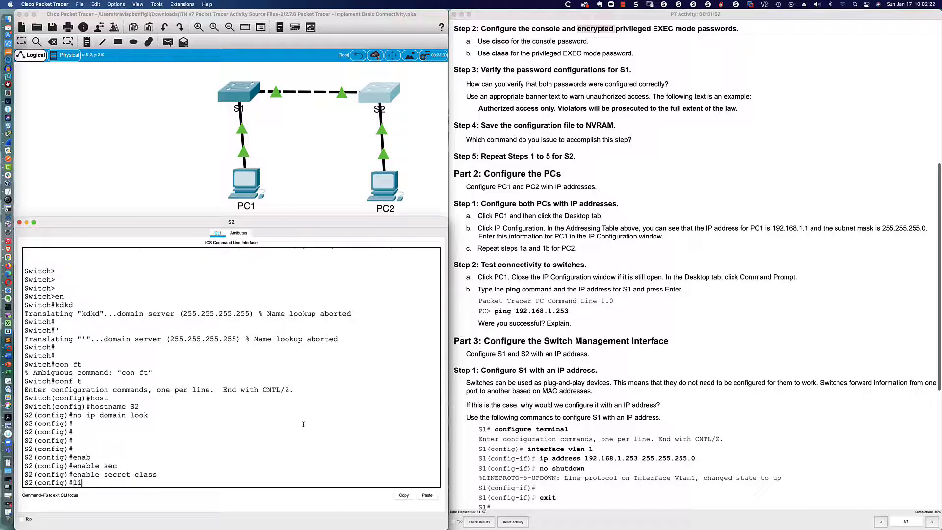
type("ne con 0")
key("Return")
type("password")
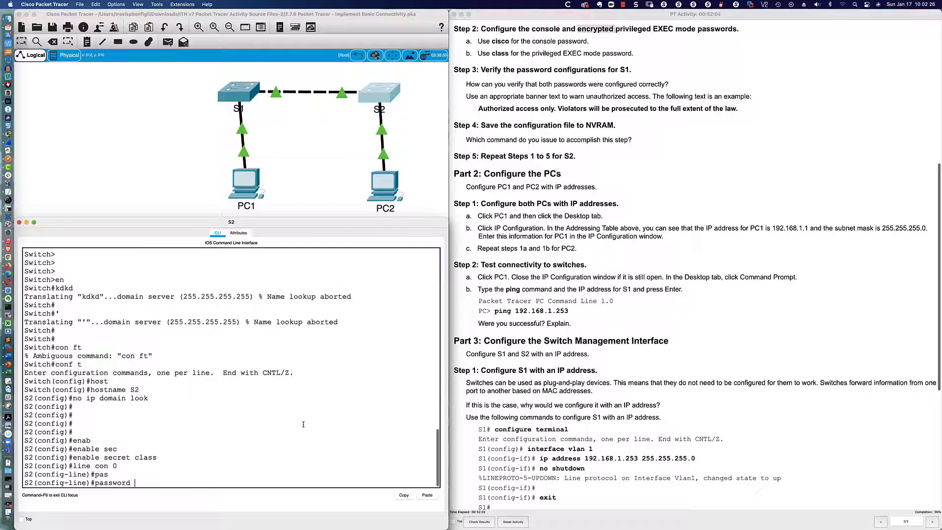
key("Tab")
type("cisco")
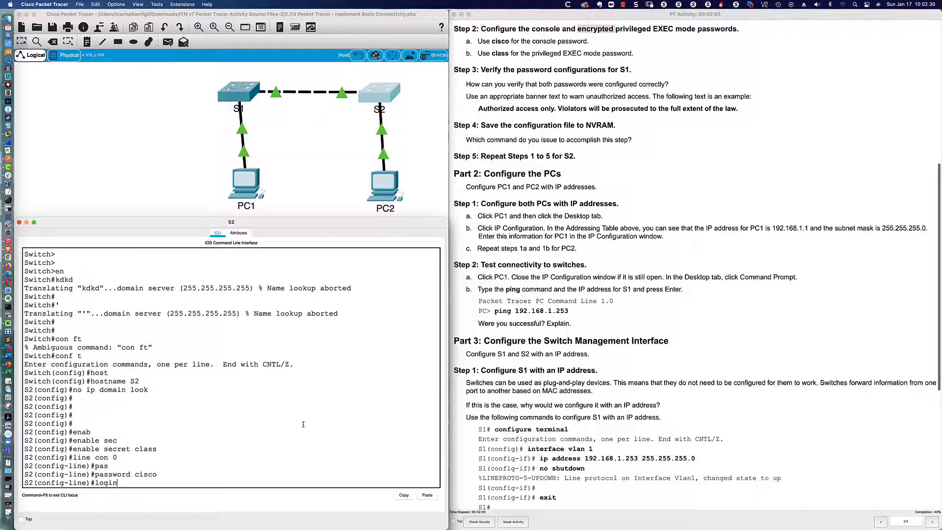
key("Return")
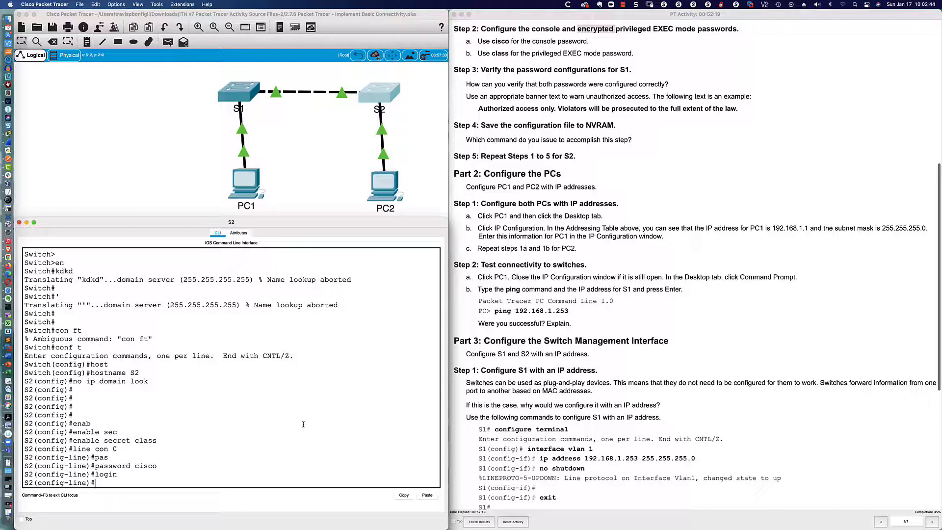
- Type the logging synchronous command on S2's console line
type("log")
key("Tab")
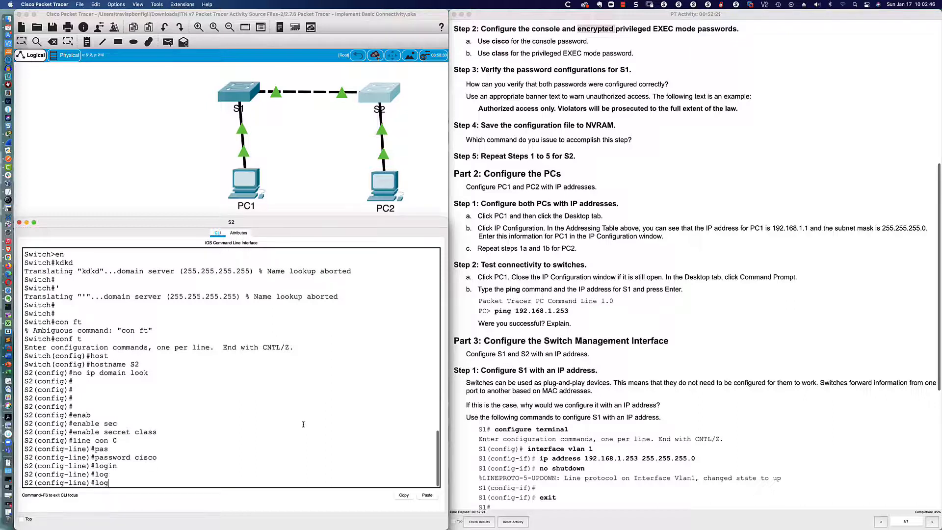
type("g")
key("Tab")
type("sy")
key("Tab")
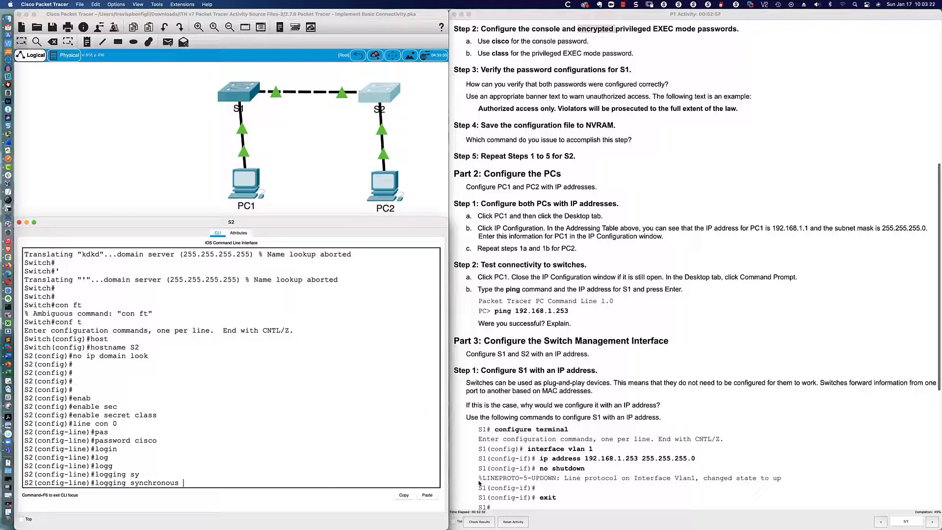
- Apply logging synchronous to S2's console line after marking text in the instructions
left_click_drag(479, 478, 781, 482)
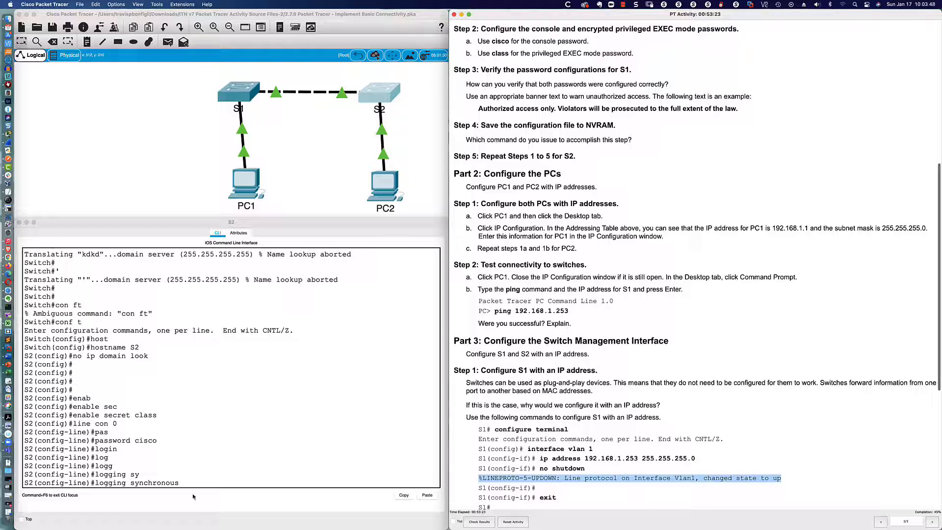
left_click_drag(180, 485, 97, 483)
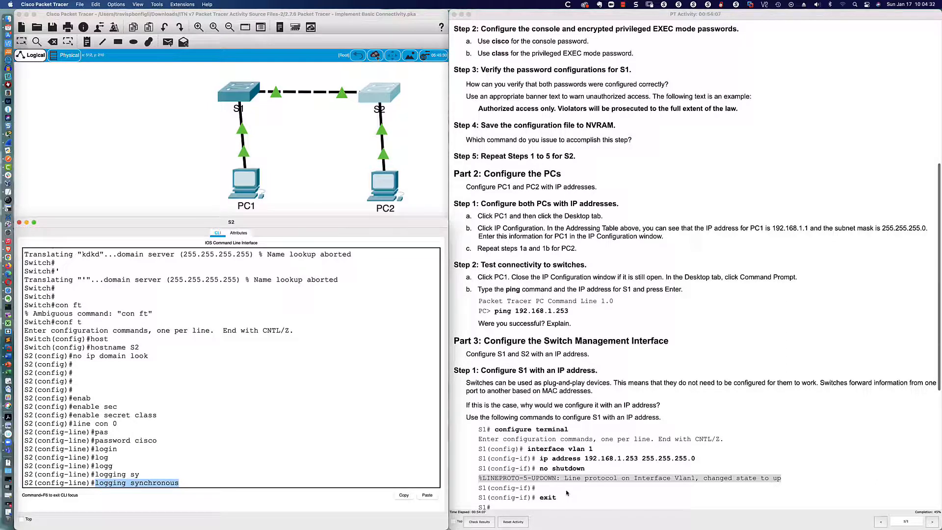
key("Return")
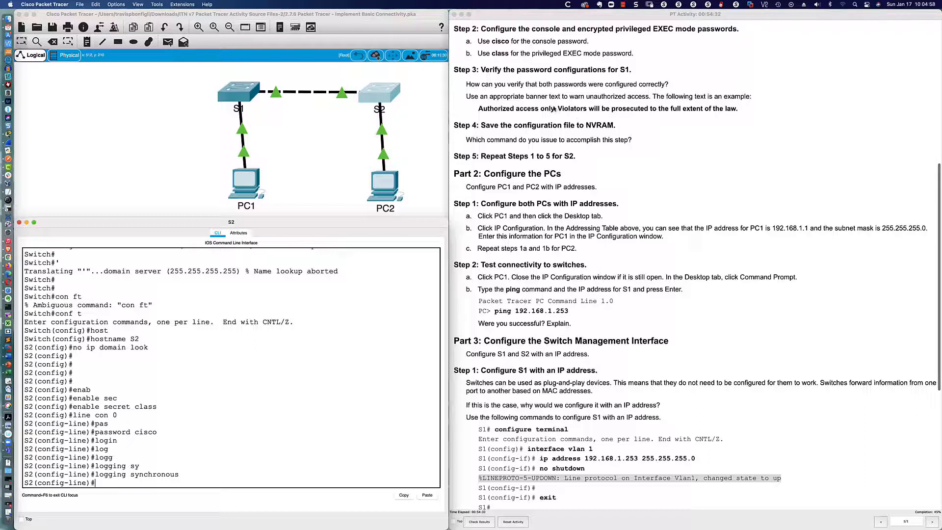
- Leave S2's configuration mode with end, then log out of the console with exit
scroll(553, 108, "down", 1)
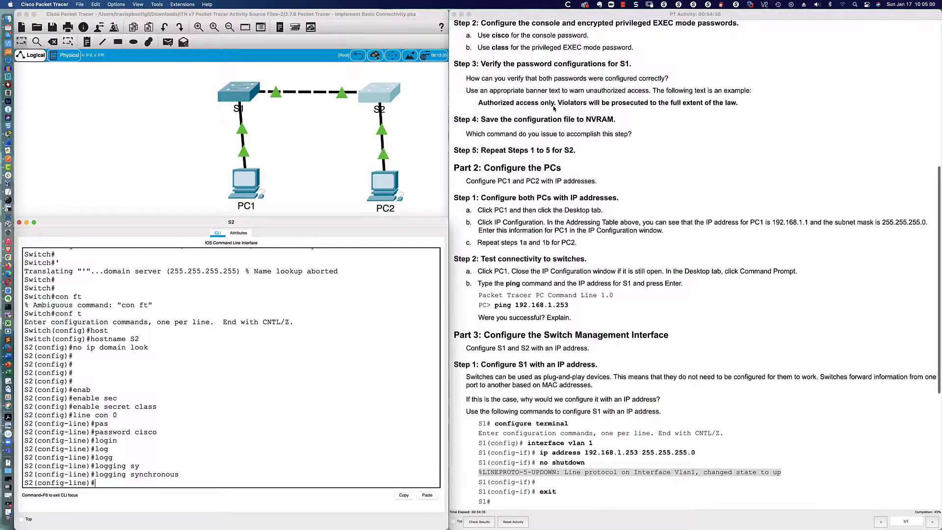
scroll(554, 108, "down", 3)
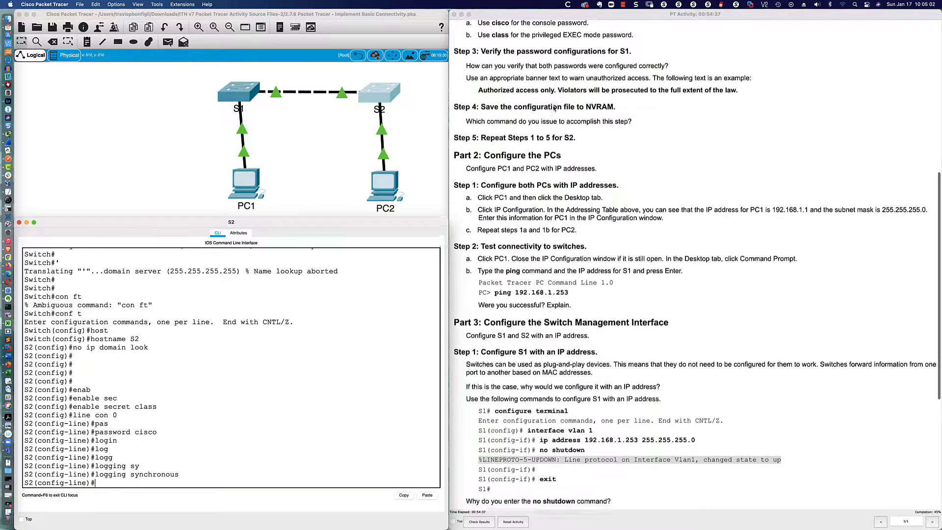
scroll(553, 108, "down", 1)
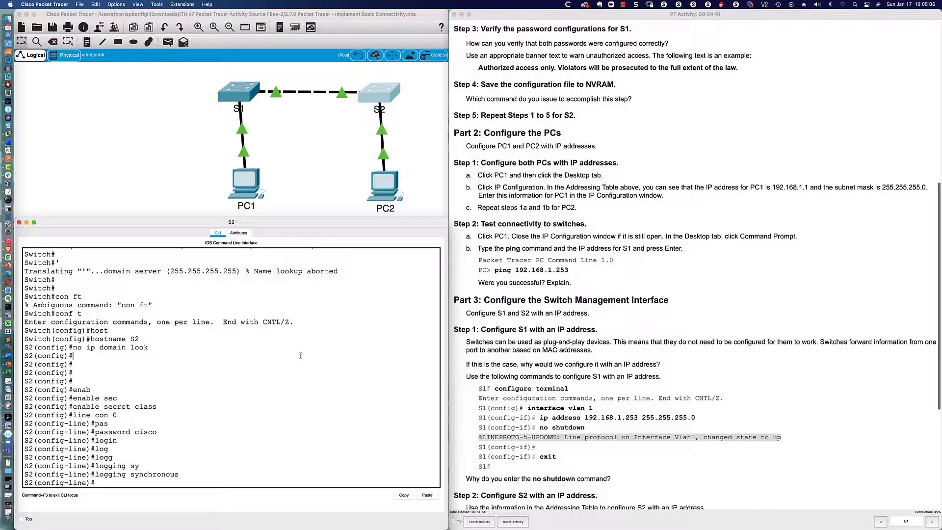
type("end")
key("Return")
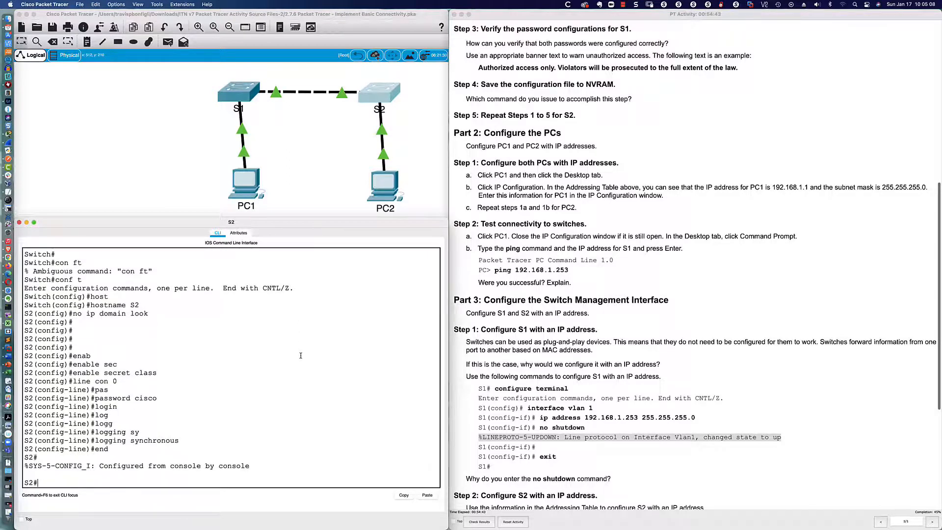
type("exit")
key("Return")
- Log back in to S2 with the console password, then enter privileged mode with enable and its secret
key("Return")
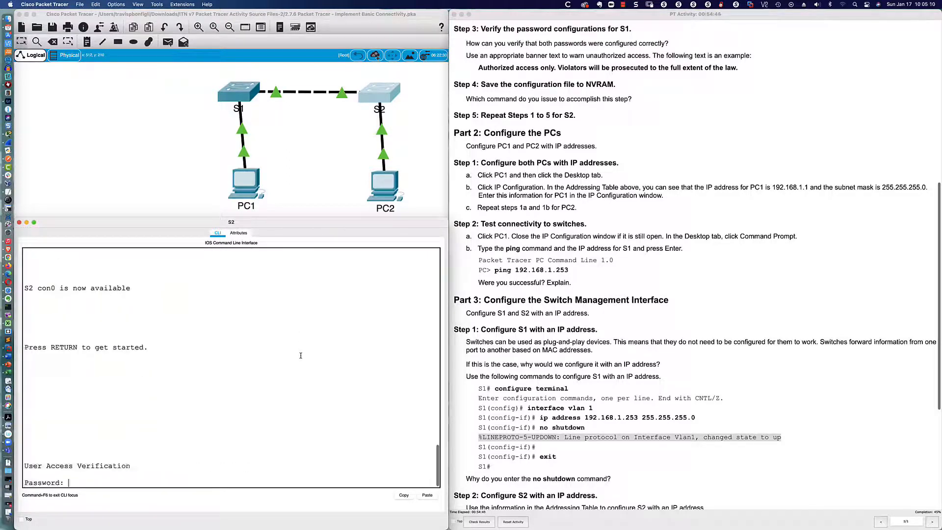
type("cisco")
key("Return")
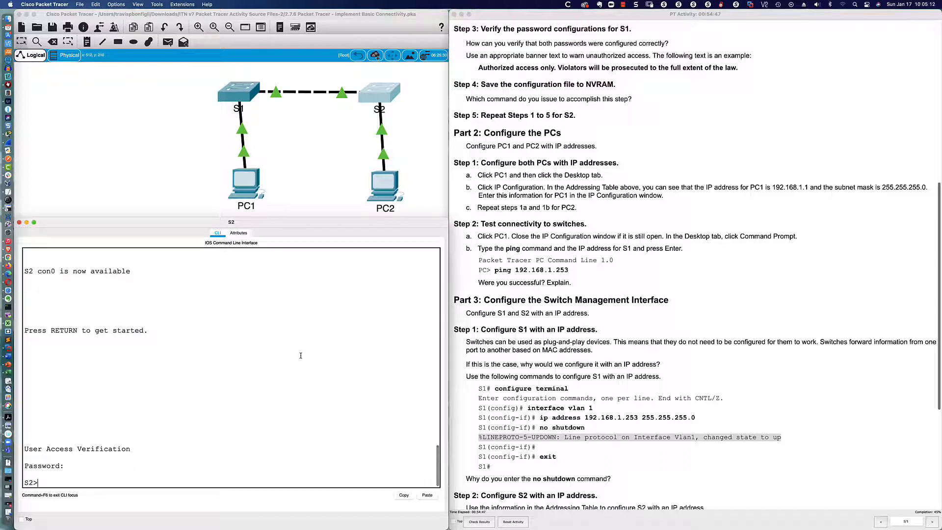
key("Return")
key("Return")
key("Return")
key("Return")
type("en")
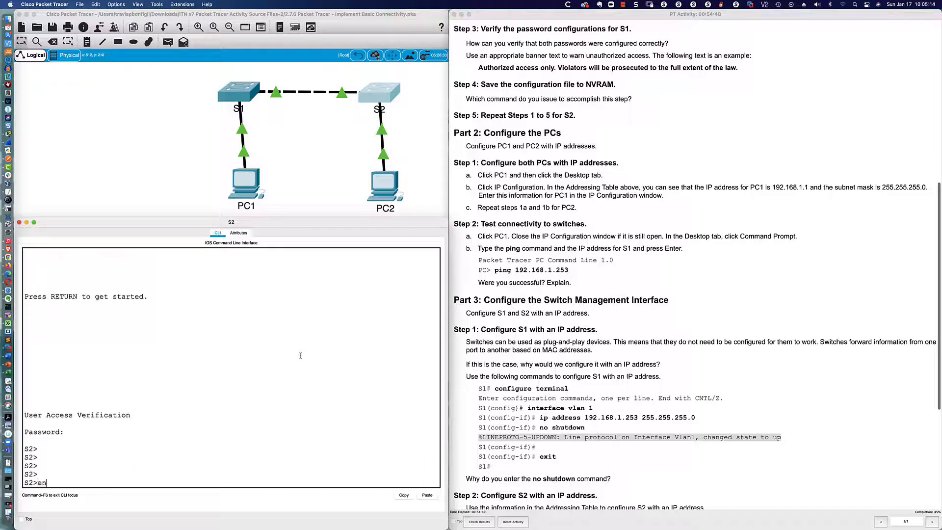
key("Tab")
key("Return")
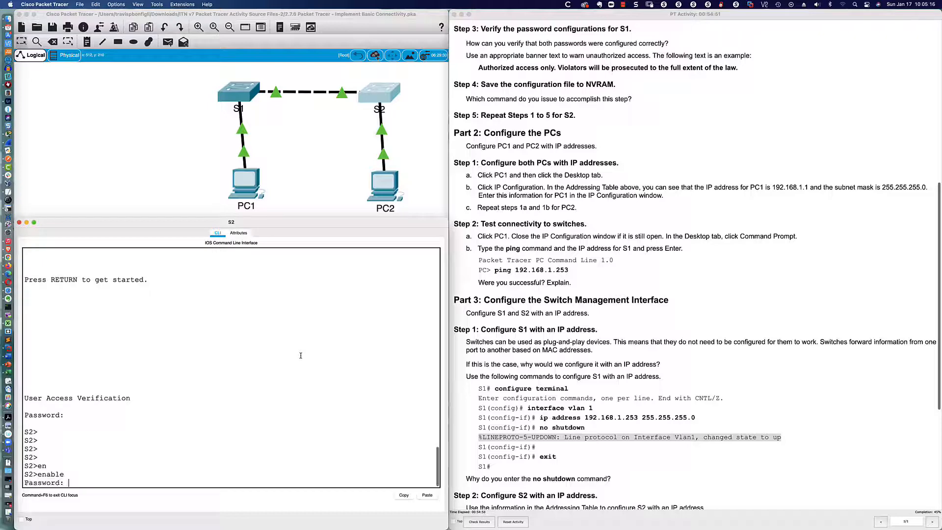
key("Return")
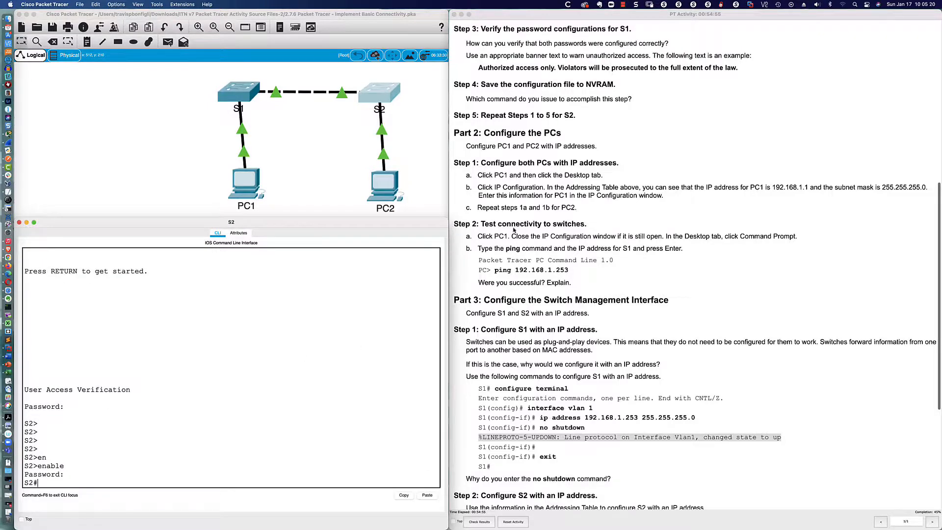
scroll(514, 229, "down", 5)
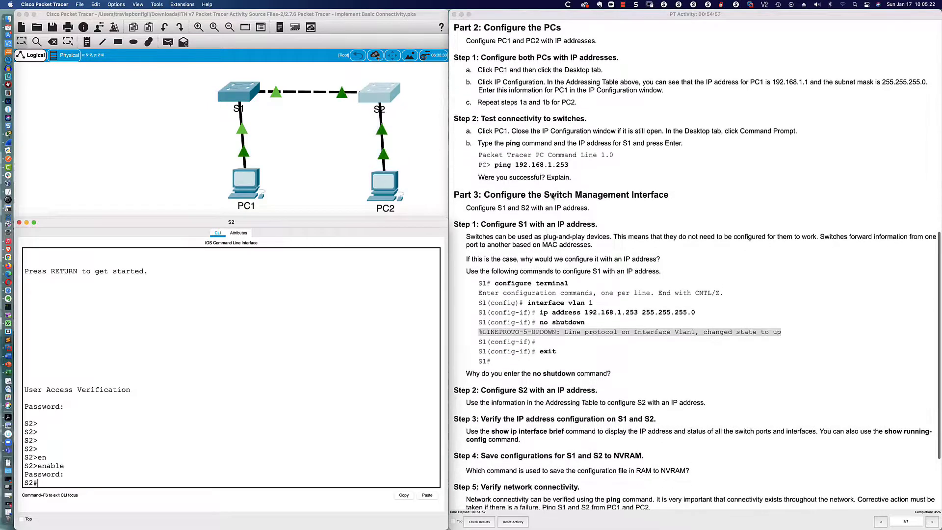
- Give PC1 static IPv4 address 192.168.1.1 with the auto-filled mask 255.255.255.0, then check both values
left_click(248, 193)
left_click_drag(427, 158, 81, 311)
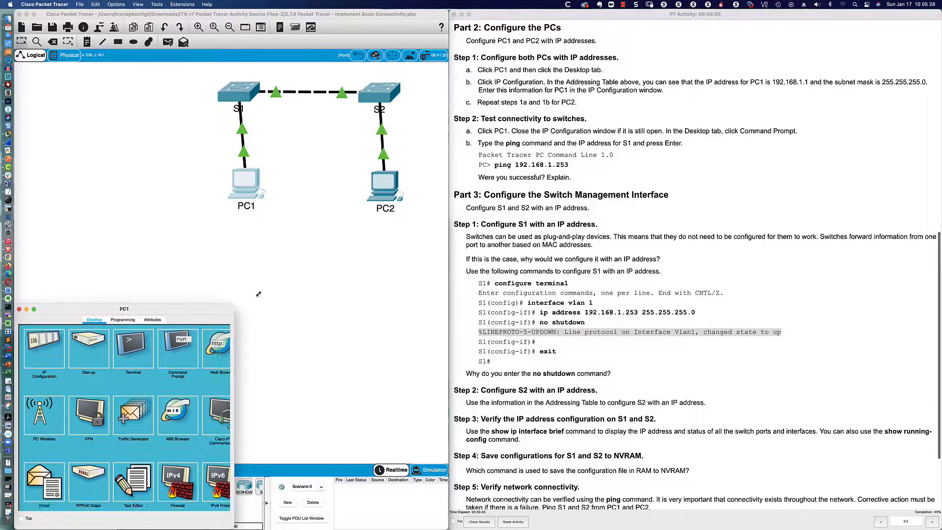
left_click_drag(259, 293, 446, 216)
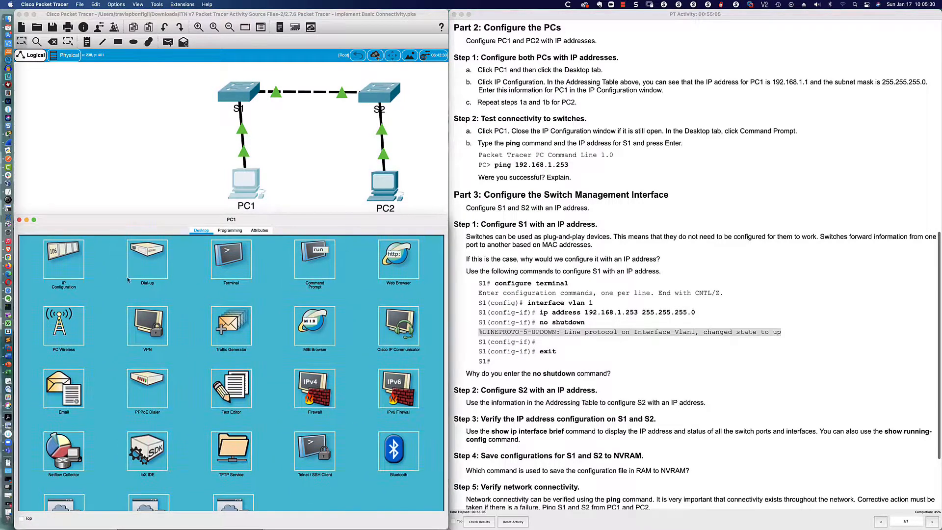
left_click(62, 260)
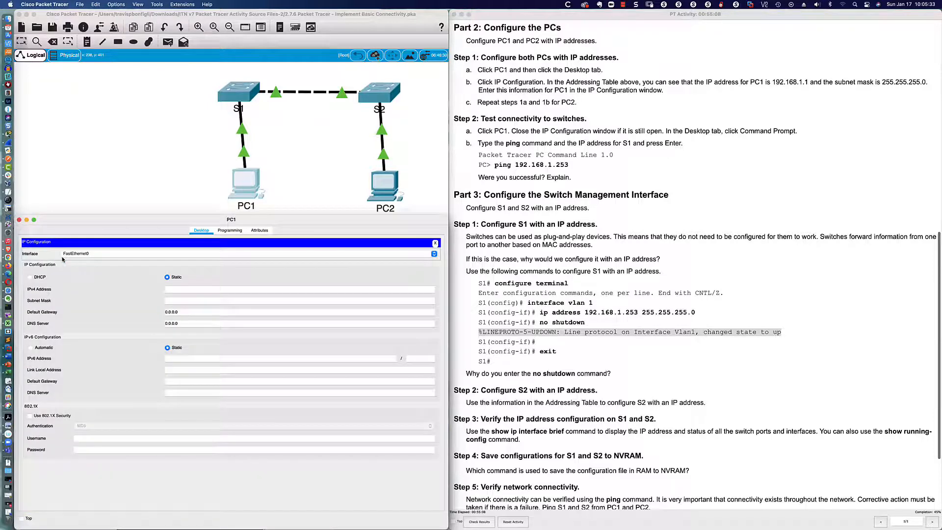
left_click(191, 290)
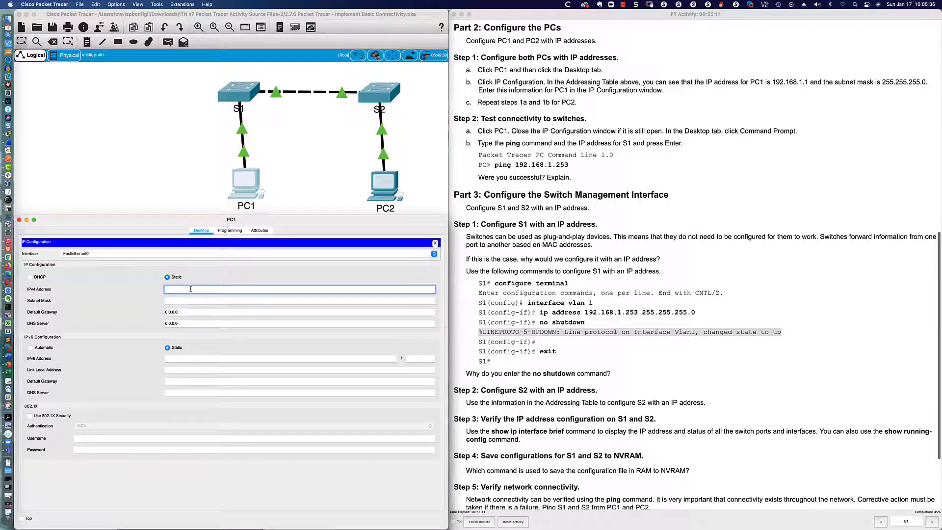
type("192.168.1.1")
key("Tab")
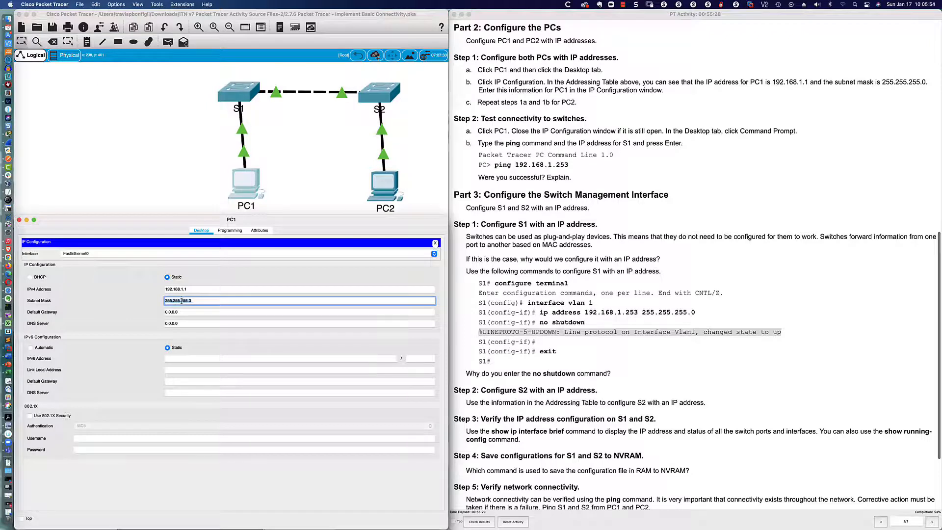
left_click(183, 289)
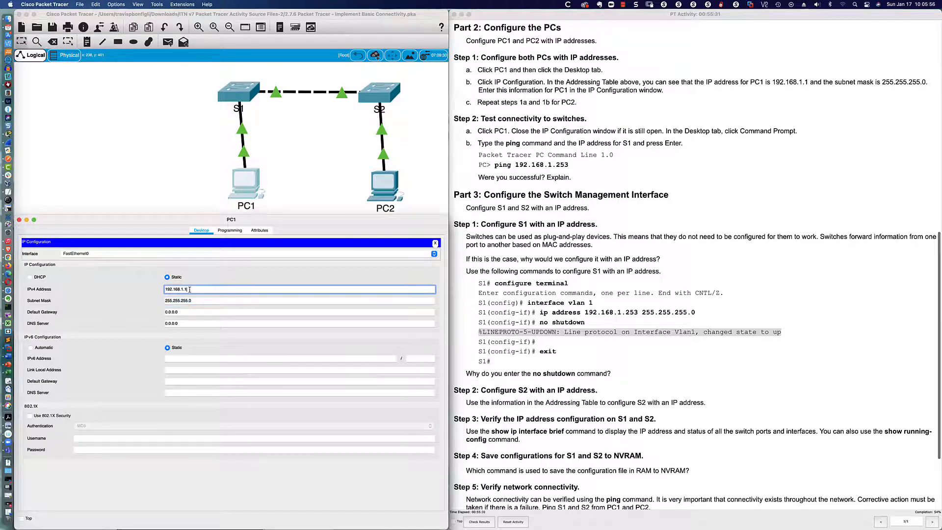
left_click_drag(184, 289, 166, 289)
left_click(194, 300)
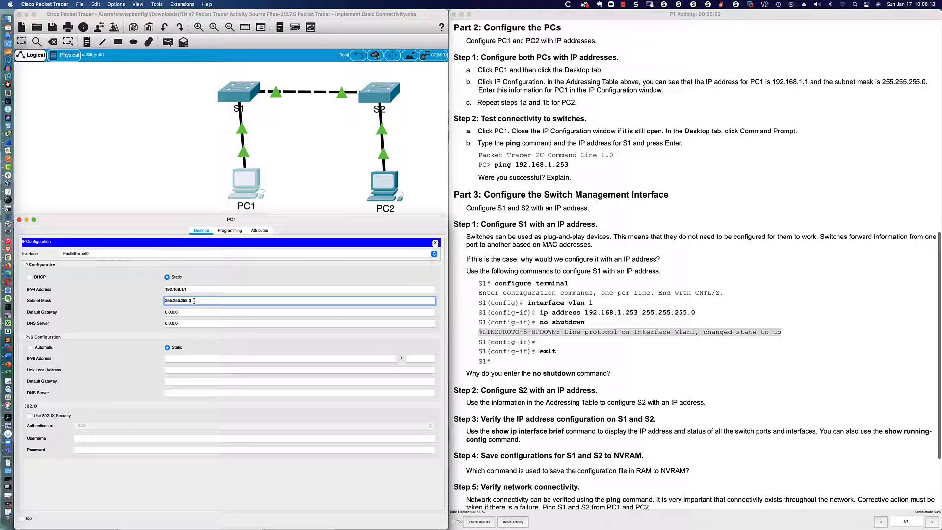
left_click(205, 289)
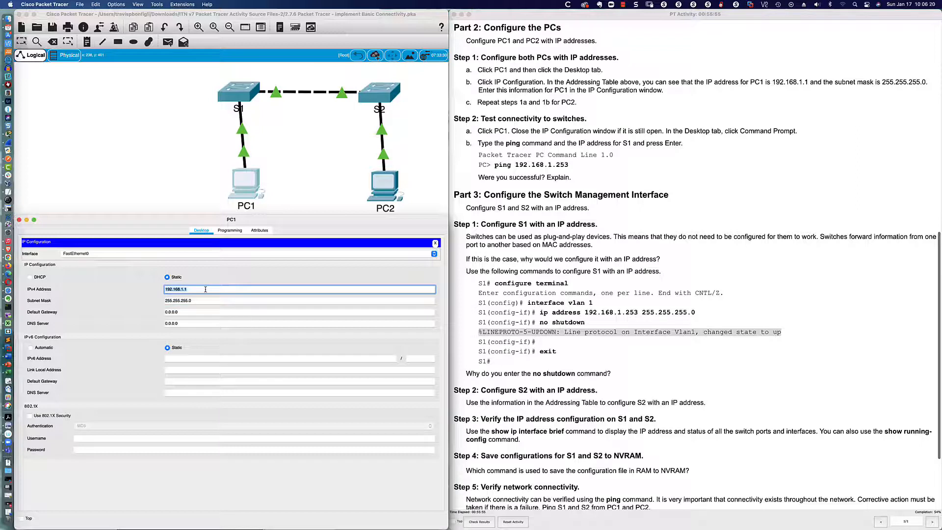
type("10.0.0")
key("Tab")
key("BackSpace")
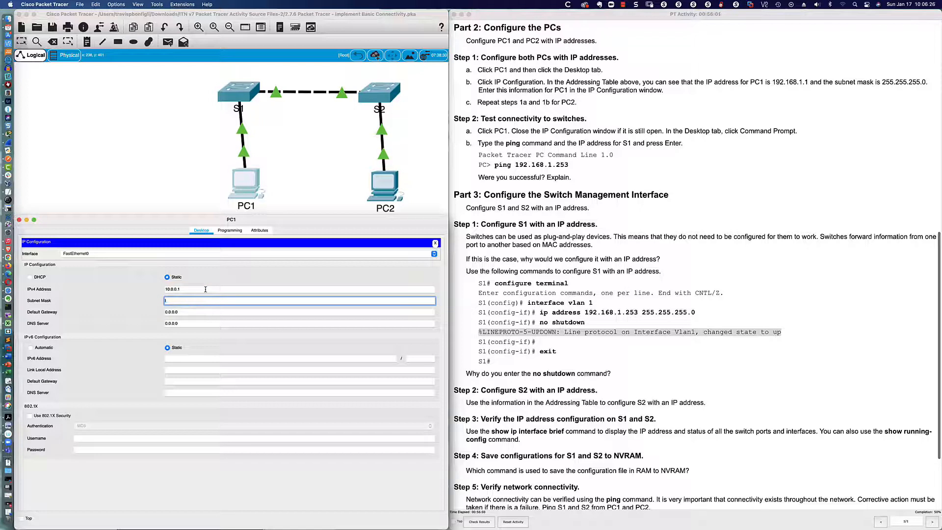
key("shift+Tab")
key("Tab")
key("BackSpace")
key("shift+Tab")
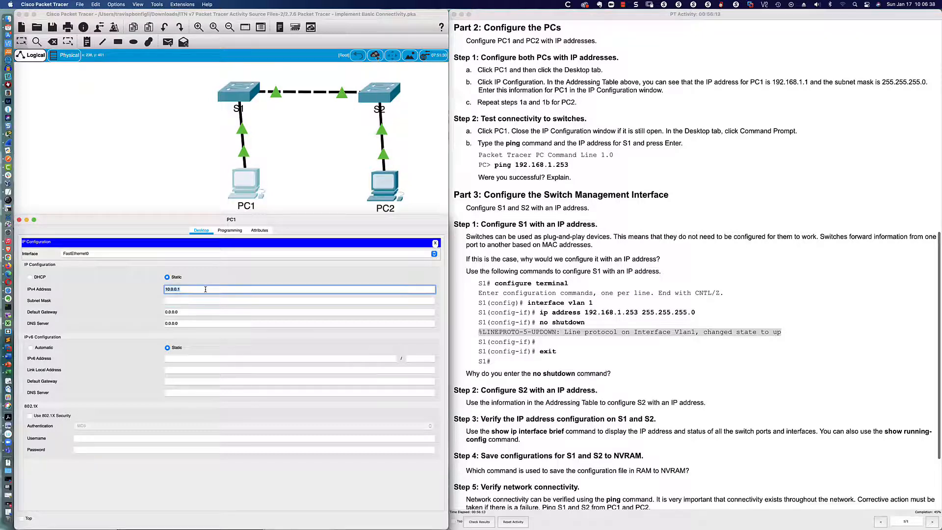
type("172")
key("Tab")
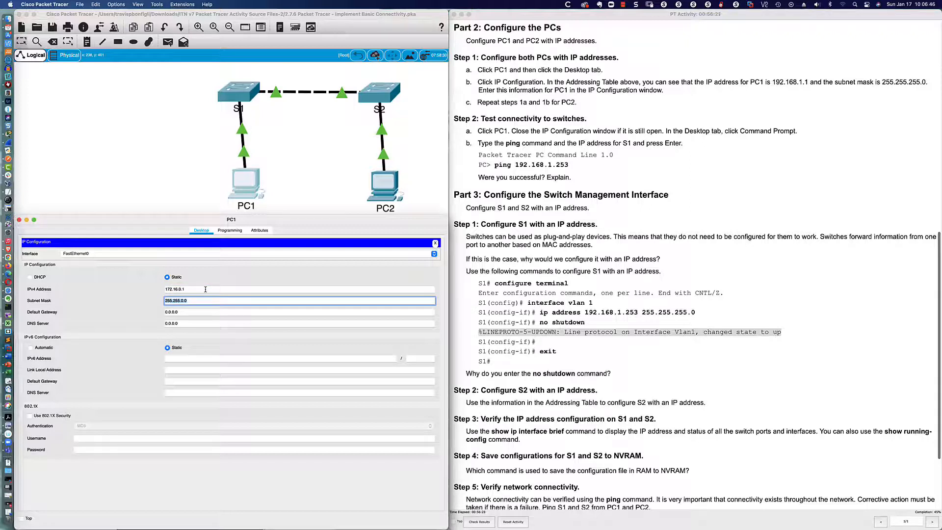
key("shift+Tab")
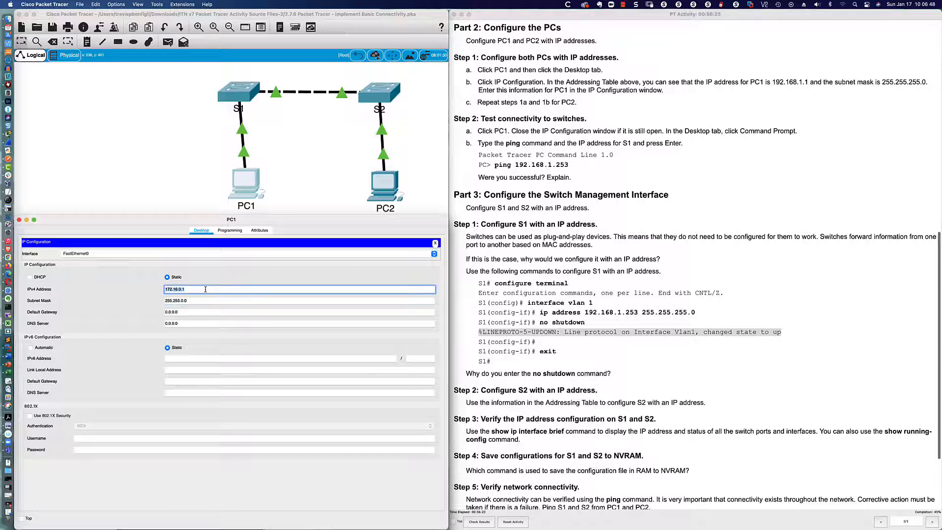
key("Tab")
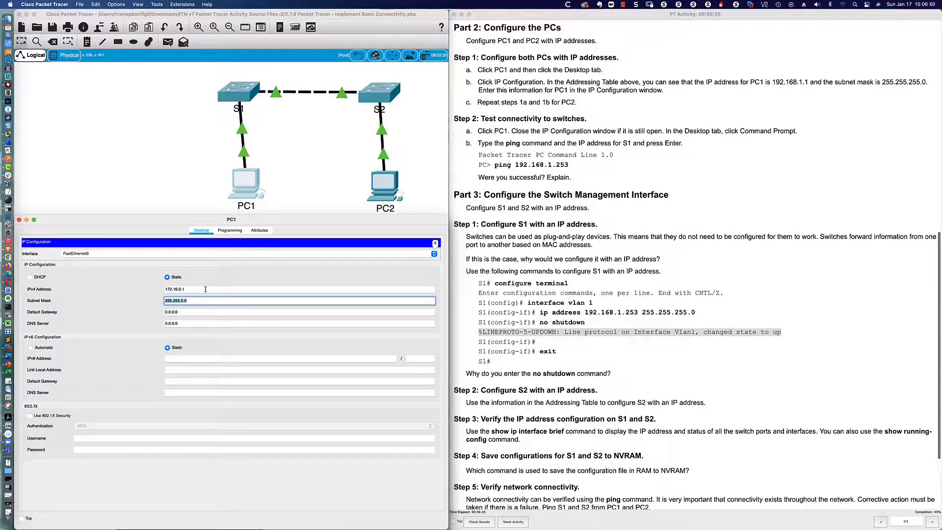
key("BackSpace")
key("shift+Tab")
type("192.")
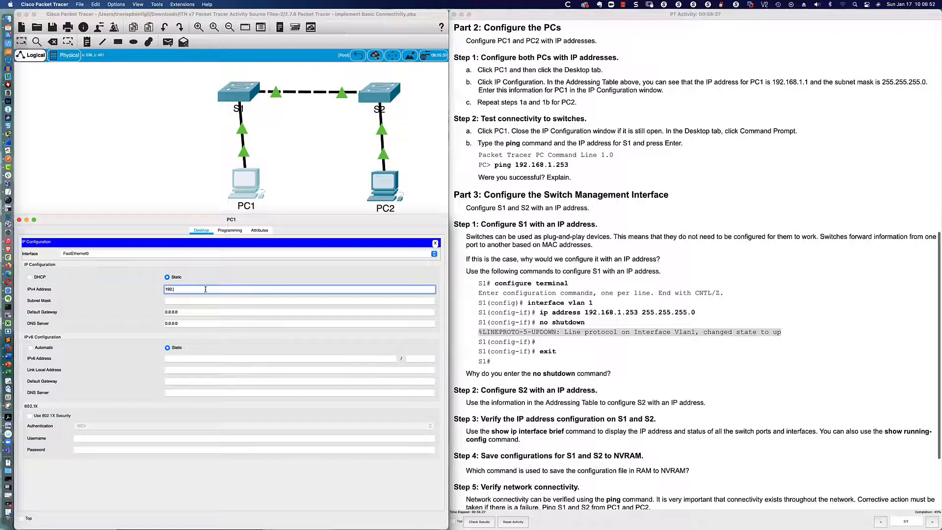
type("168.1.1")
key("Tab")
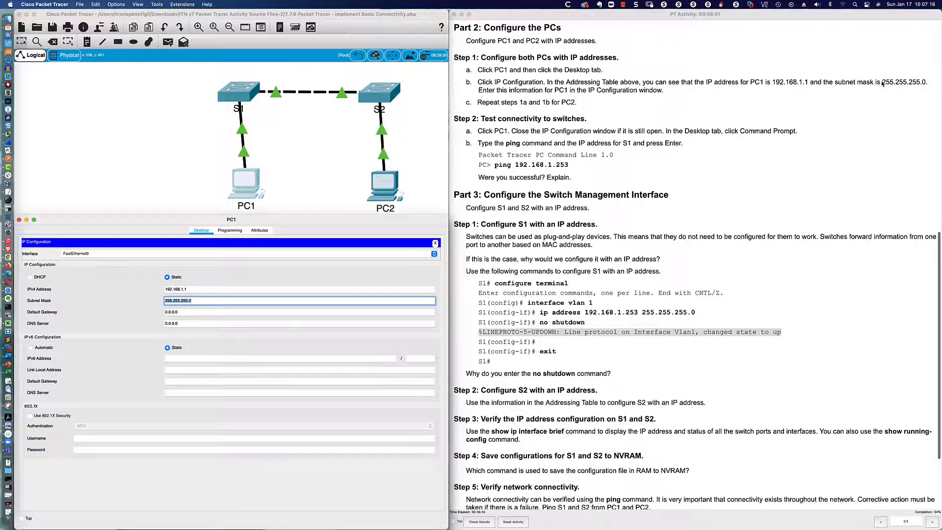
left_click_drag(882, 82, 929, 85)
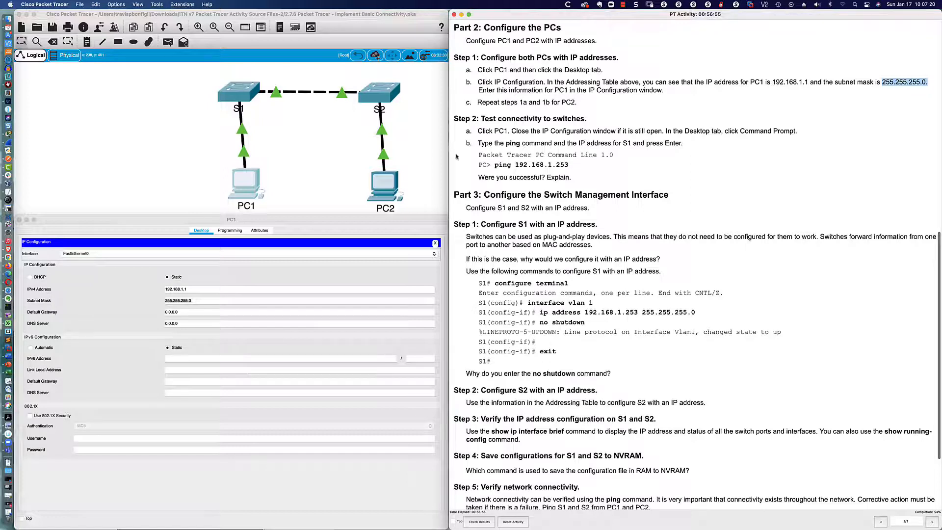
- Open and resize PC2's device window, and highlight PC1's address and mask in the instructions
left_click(388, 182)
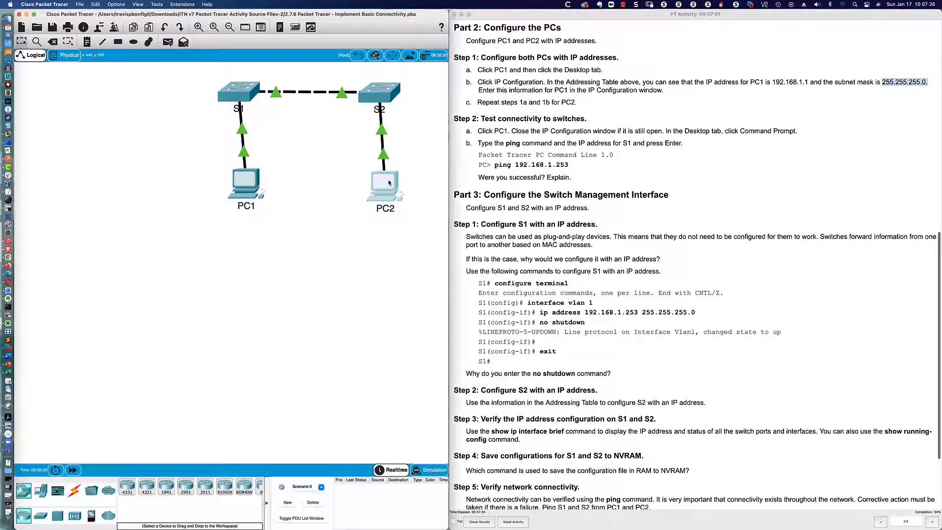
left_click_drag(430, 167, 69, 322)
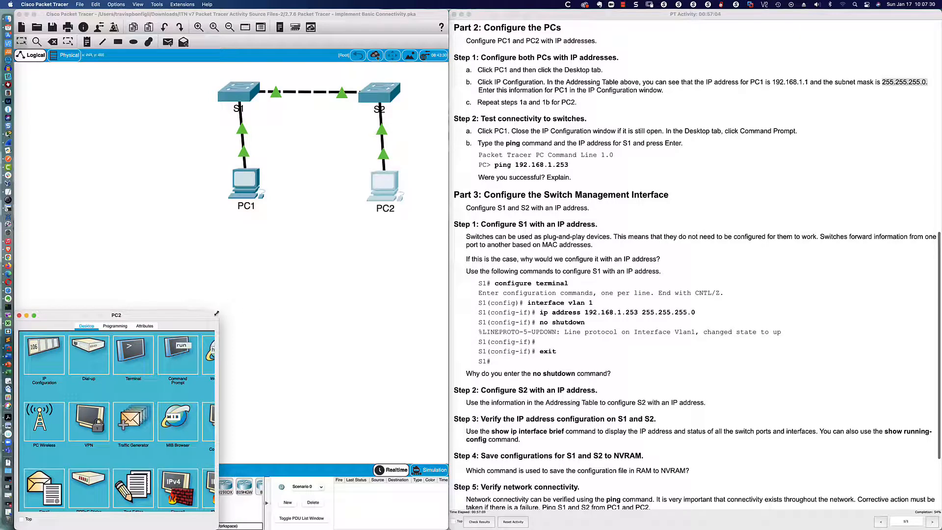
left_click_drag(218, 312, 448, 216)
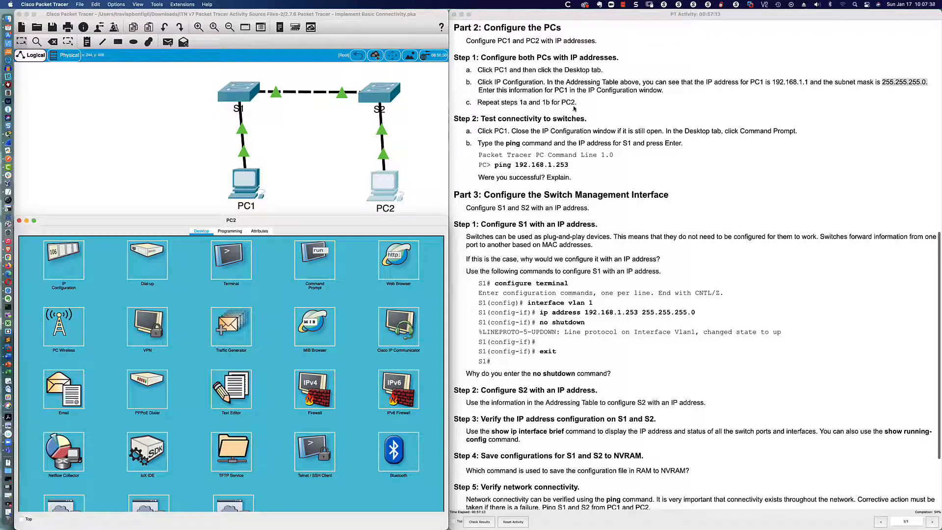
left_click(773, 82)
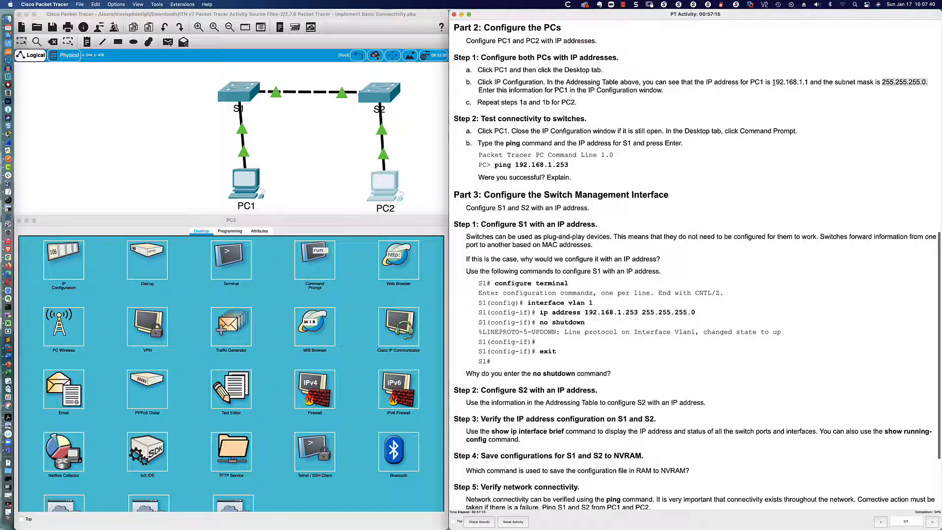
left_click_drag(773, 82, 927, 82)
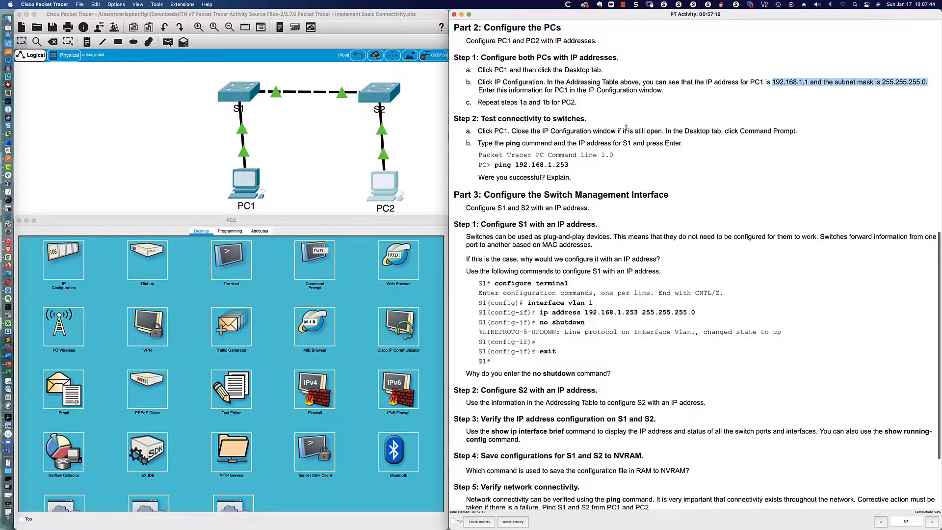
scroll(626, 127, "up", 4)
scroll(626, 127, "up", 15)
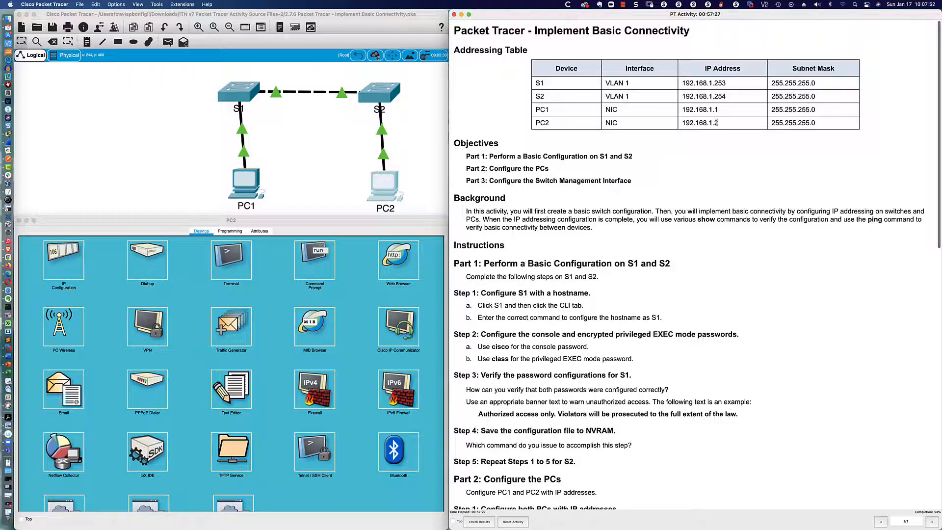
scroll(701, 145, "down", 15)
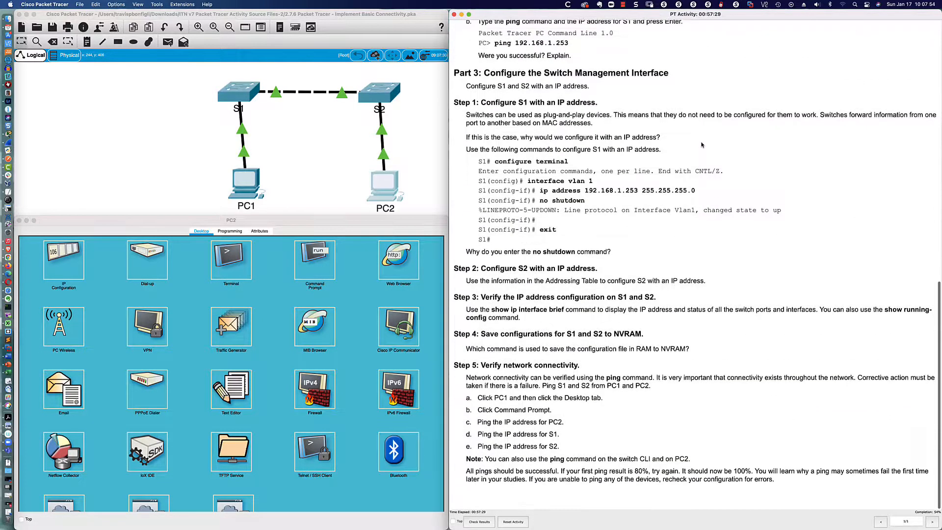
scroll(701, 145, "up", 2)
- Give PC2 static address 192.168.1.2 with mask 255.255.255.0, then close PC1's IP Configuration
left_click(64, 260)
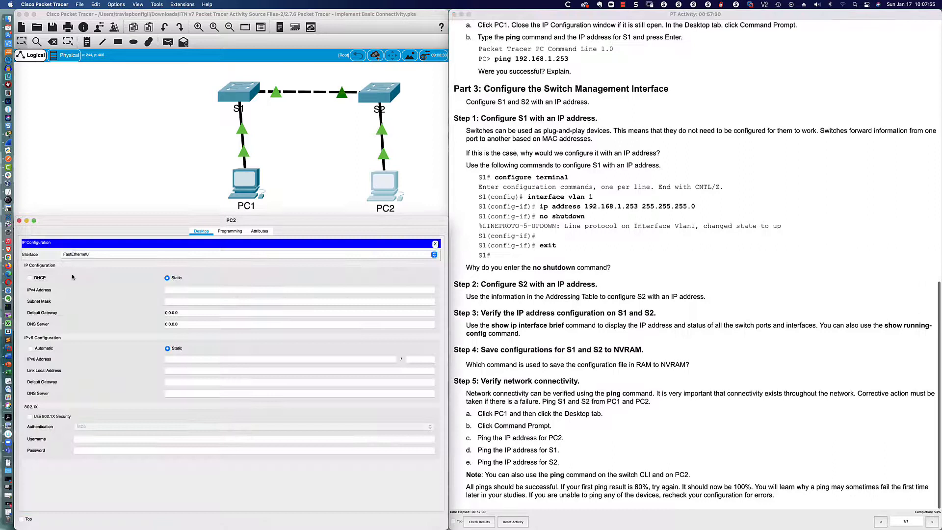
left_click(217, 288)
type("192.1")
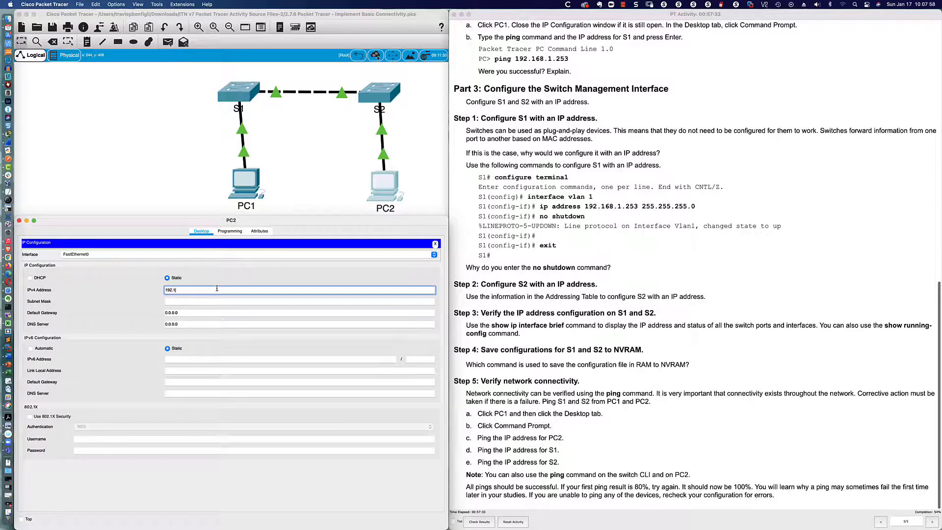
type("68.1.2")
key("Tab")
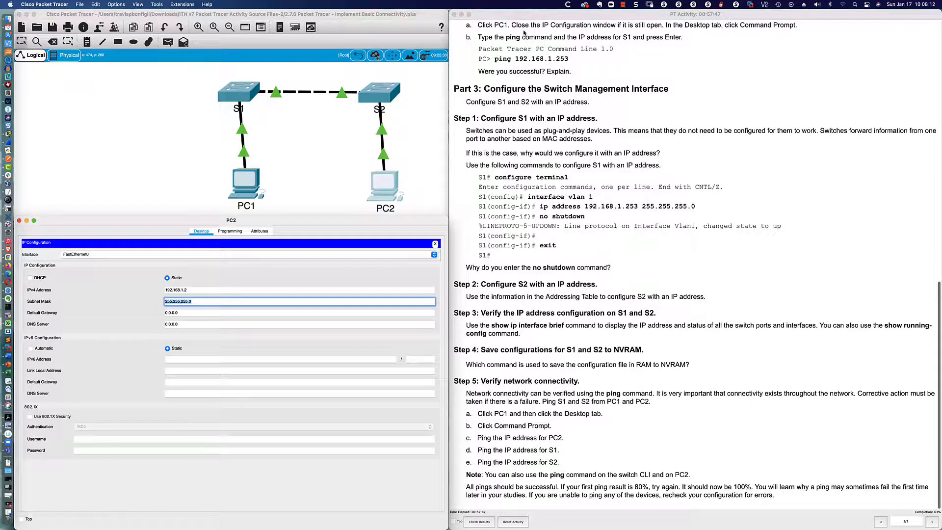
left_click(249, 172)
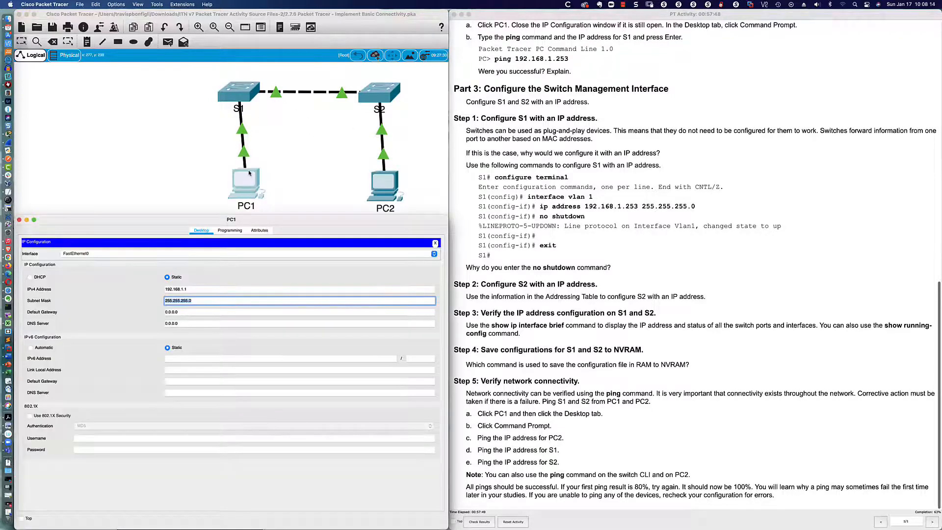
left_click(434, 242)
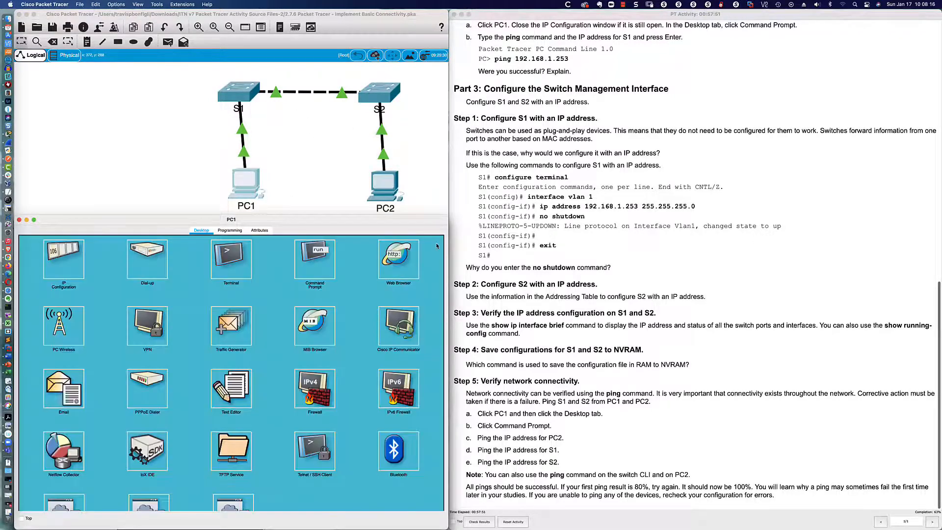
- In PC1's Command Prompt, type ping 192.168.1.253 without running it yet
left_click(315, 262)
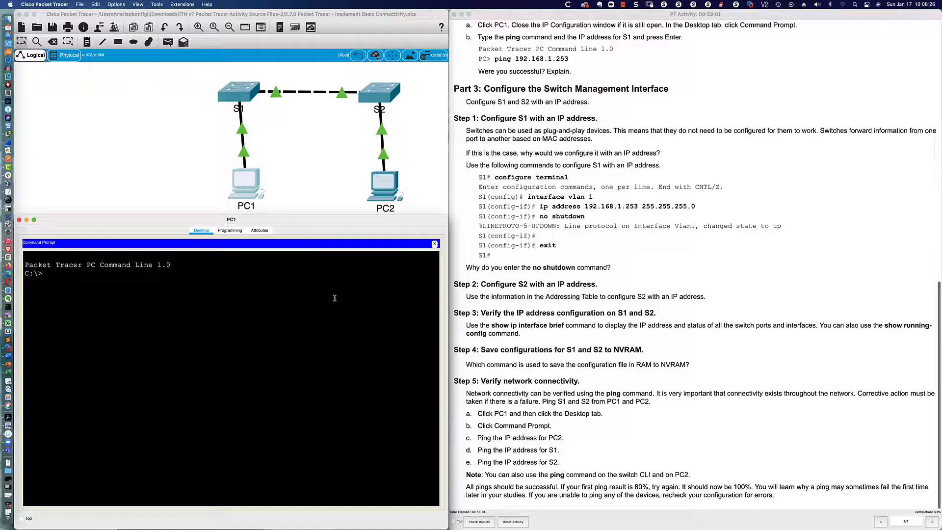
type("ping 192.168.1.253")
scroll(635, 65, "up", 5)
scroll(635, 65, "up", 15)
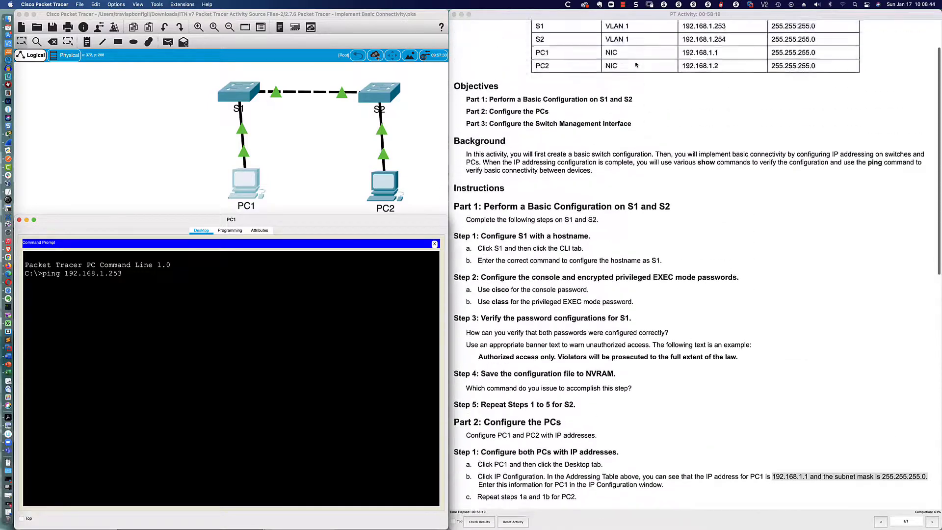
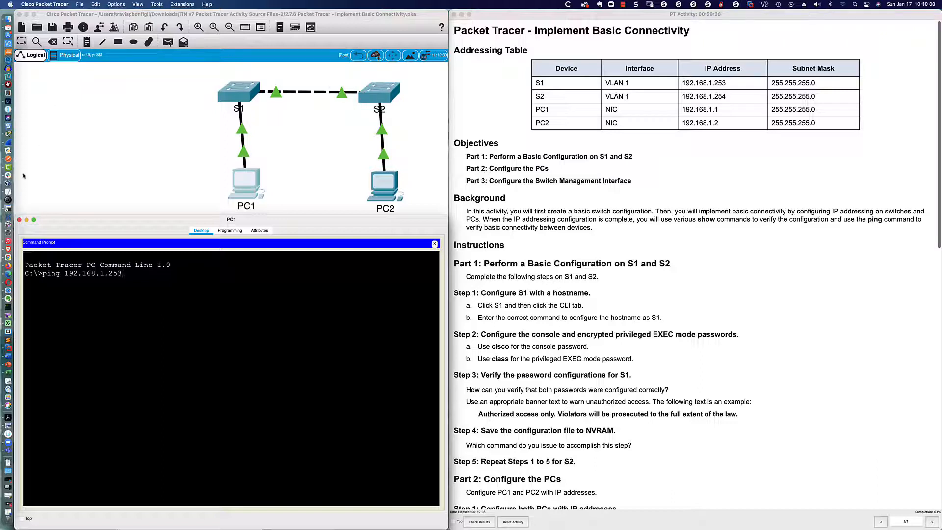
- Sketch red annotations around S1, PC1 and S2, then erase them and close the drawing tools
left_click(13, 203)
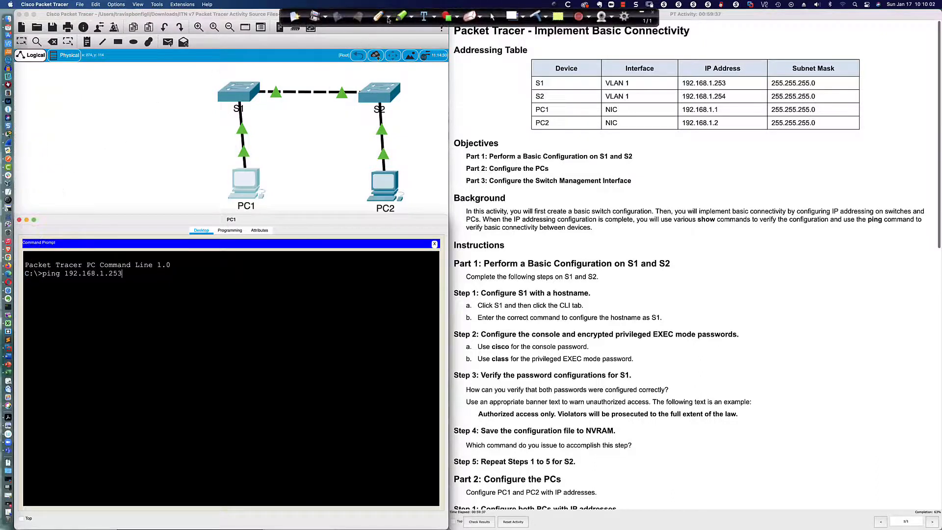
mouse_move(218, 93)
left_mouse_down()
mouse_move(109, 80)
mouse_move(101, 100)
mouse_move(153, 102)
mouse_move(142, 105)
mouse_move(124, 162)
left_mouse_up()
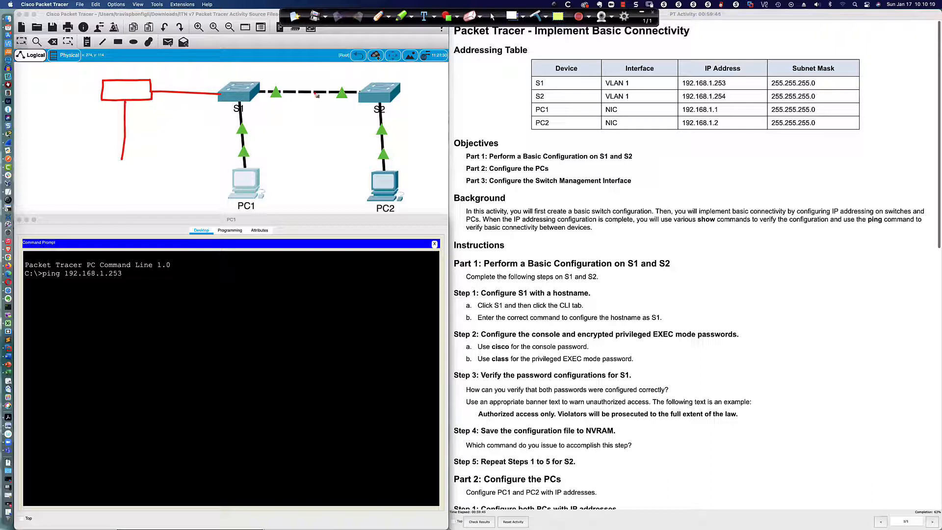
mouse_move(122, 161)
left_mouse_down()
mouse_move(101, 184)
mouse_move(140, 166)
mouse_move(116, 156)
left_mouse_up()
mouse_move(400, 89)
left_mouse_down()
mouse_move(480, 90)
mouse_move(508, 105)
mouse_move(521, 80)
mouse_move(469, 79)
mouse_move(504, 164)
mouse_move(528, 131)
mouse_move(508, 129)
left_mouse_up()
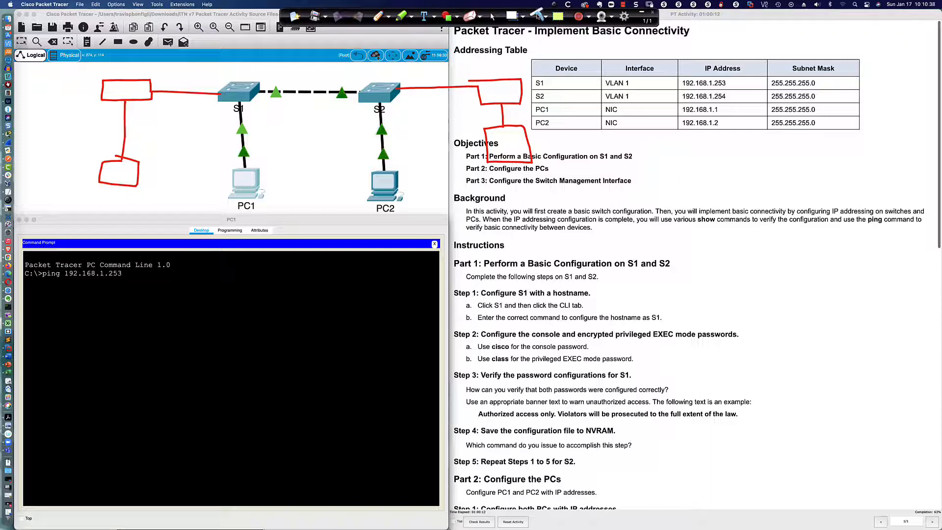
left_click(538, 17)
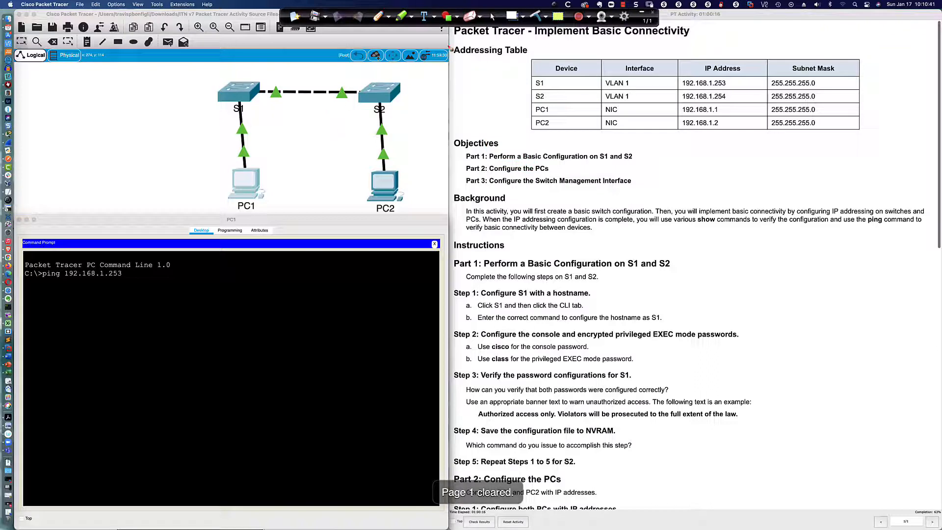
left_click(493, 17)
left_click(640, 13)
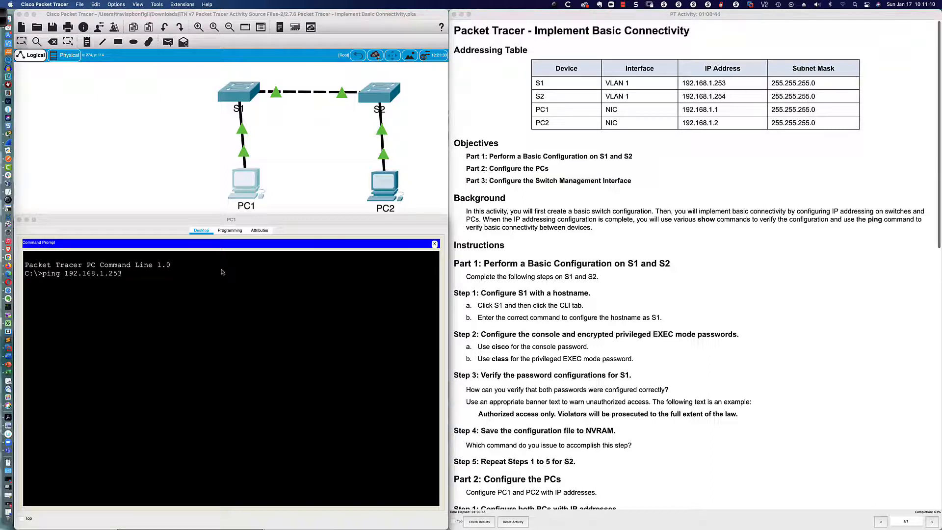
- Run PC1's ping to 192.168.1.253 and highlight S1's VLAN 1 address in the addressing table
left_click(165, 273)
key("Return")
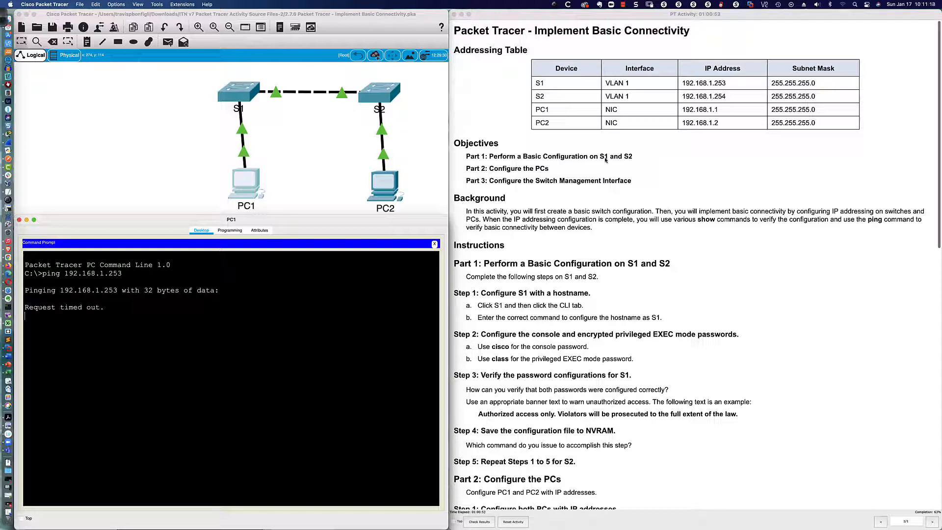
left_click_drag(682, 84, 730, 86)
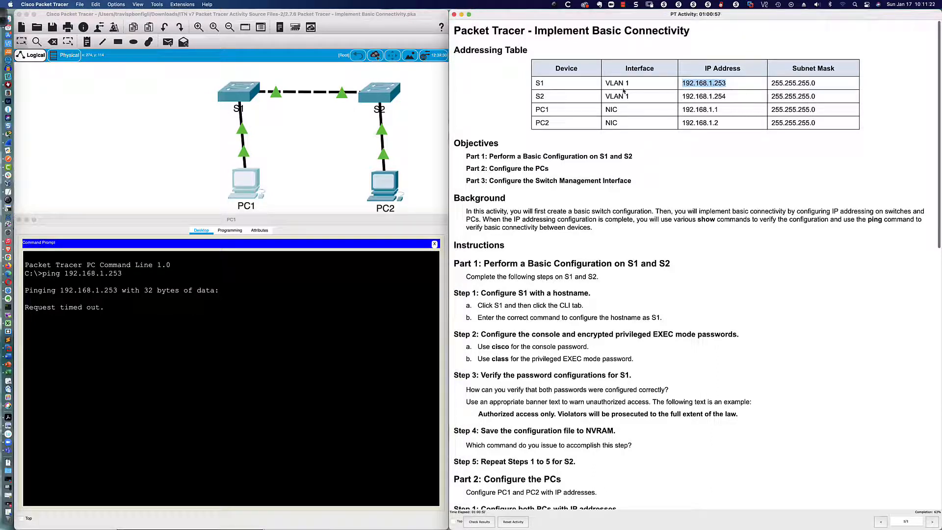
left_click_drag(605, 84, 629, 86)
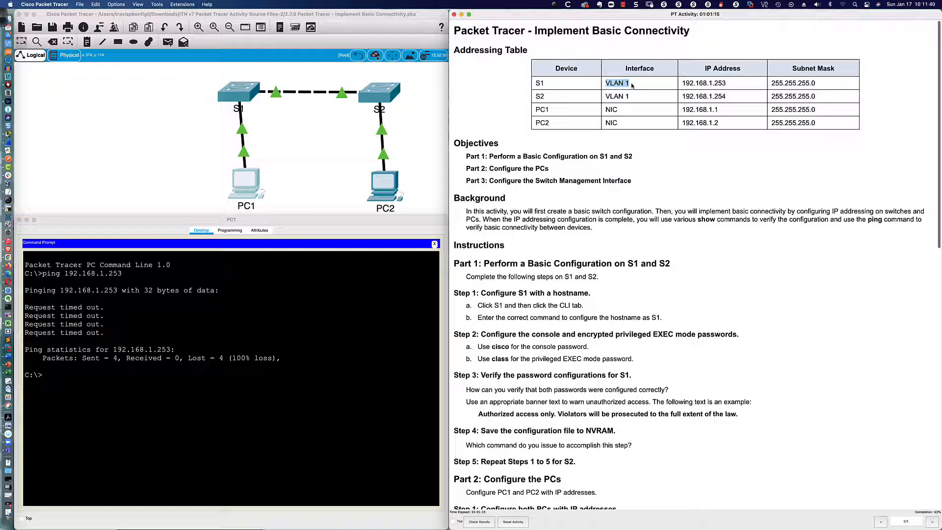
left_click_drag(682, 83, 727, 85)
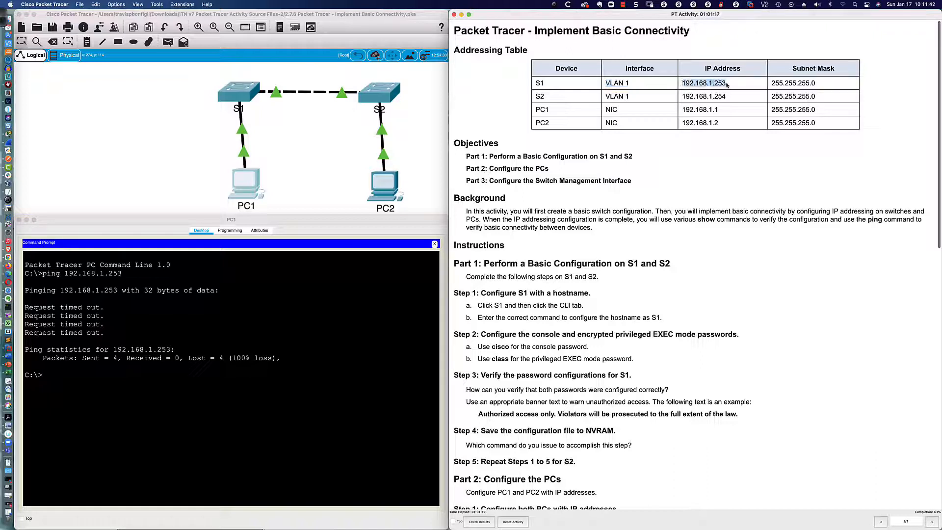
left_click(631, 91)
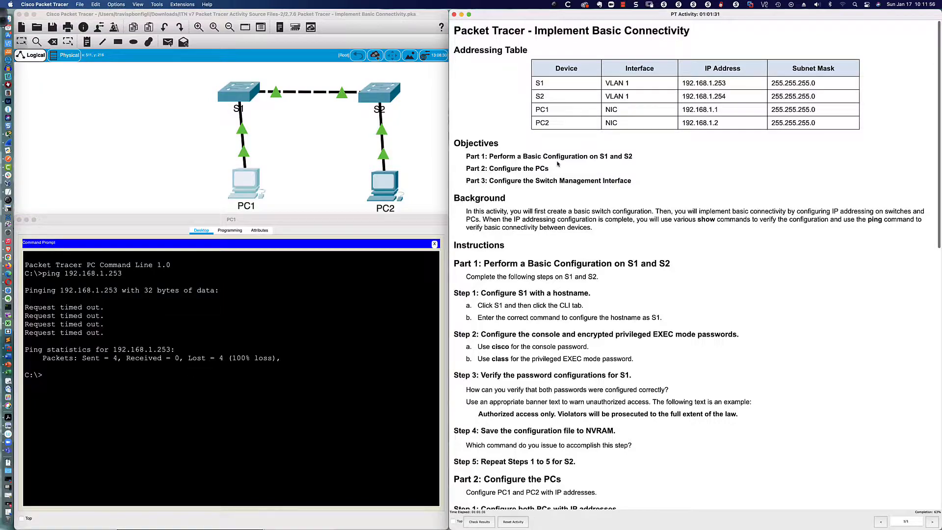
- Scroll the instructions to Part 3 and highlight the plug-and-play paragraph and the IP-address question
scroll(558, 164, "down", 5)
scroll(558, 163, "down", 7)
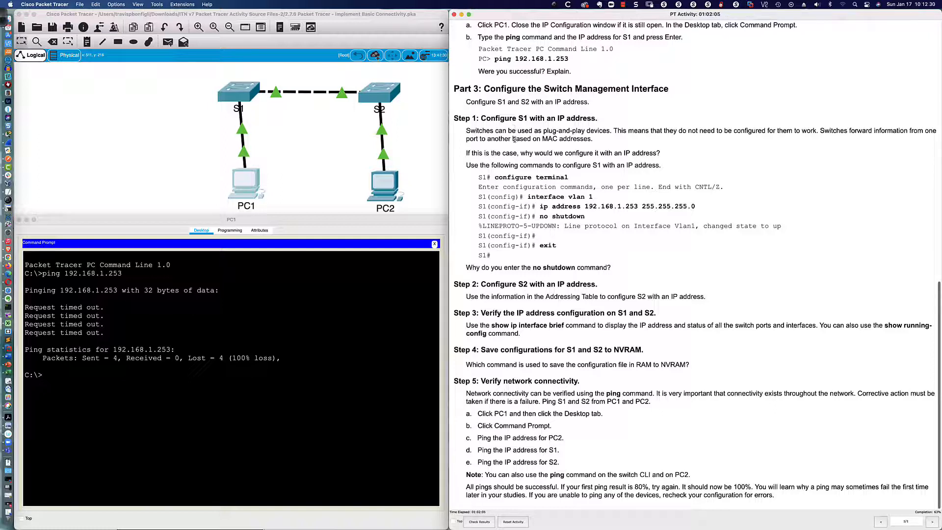
left_click_drag(466, 131, 596, 141)
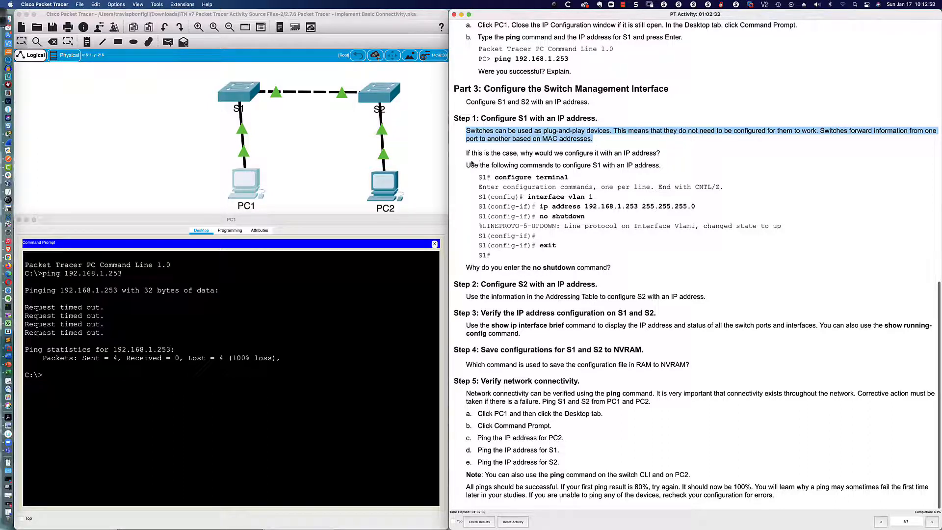
left_click_drag(467, 154, 663, 157)
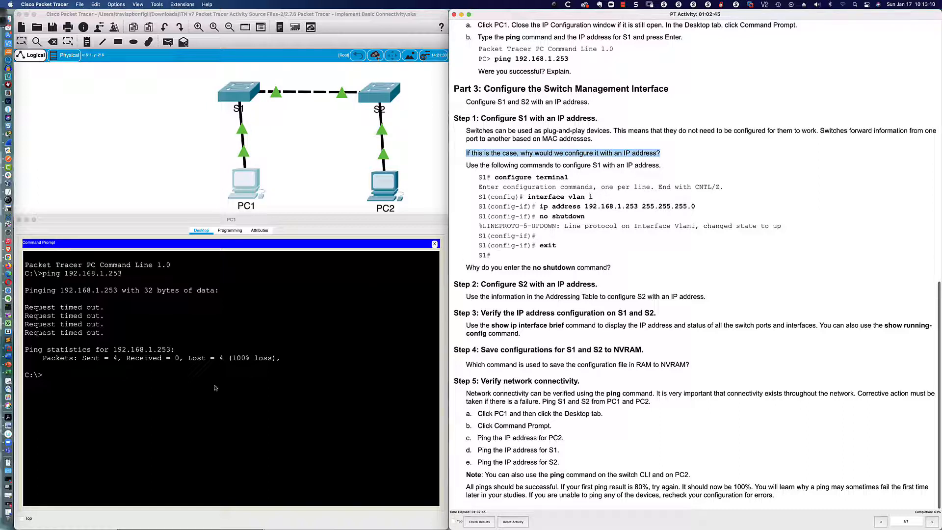
left_click(243, 373)
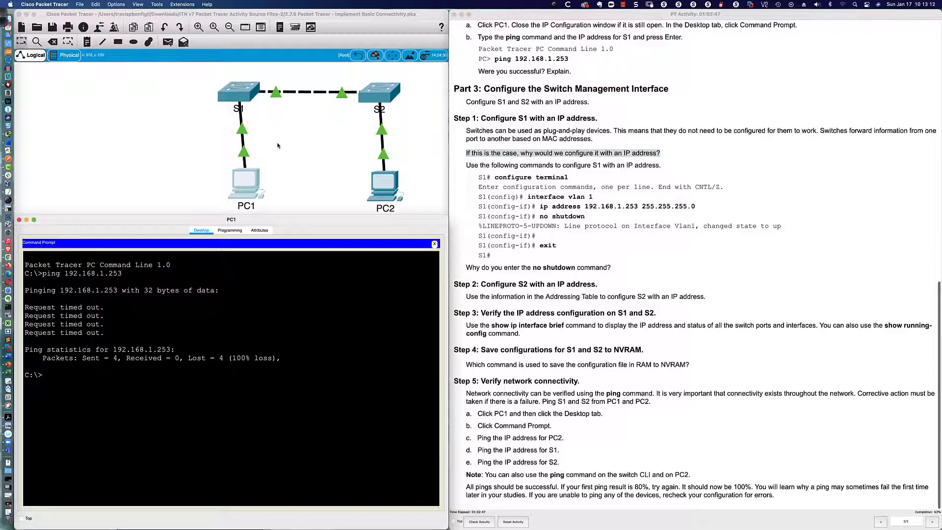
- Open S1's CLI, log in past the console password, and enter privileged EXEC mode
left_click(239, 92)
key("Return")
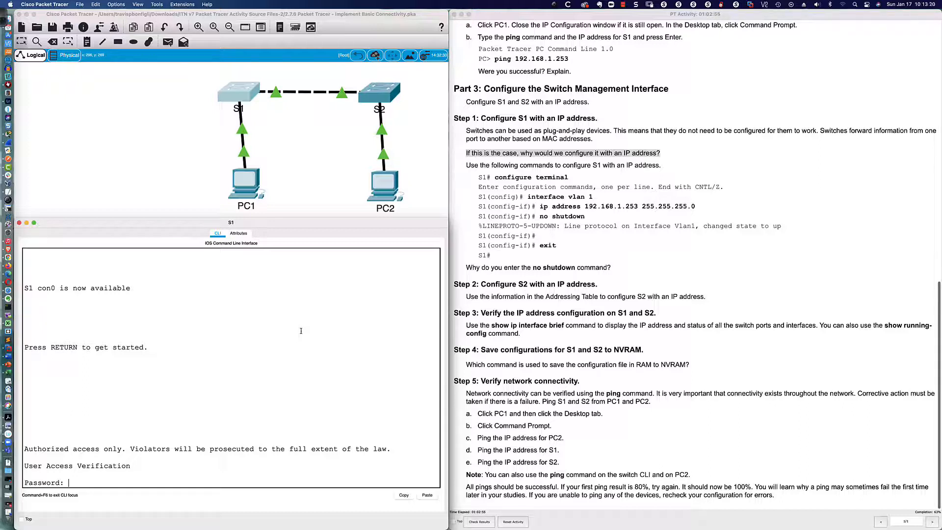
key("Return")
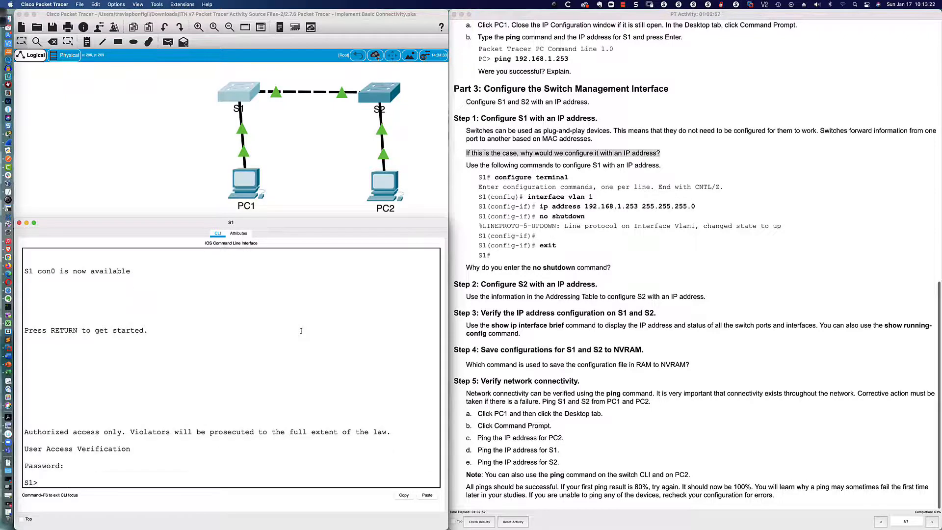
key("Return")
key("Return")
key("Return")
key("Return")
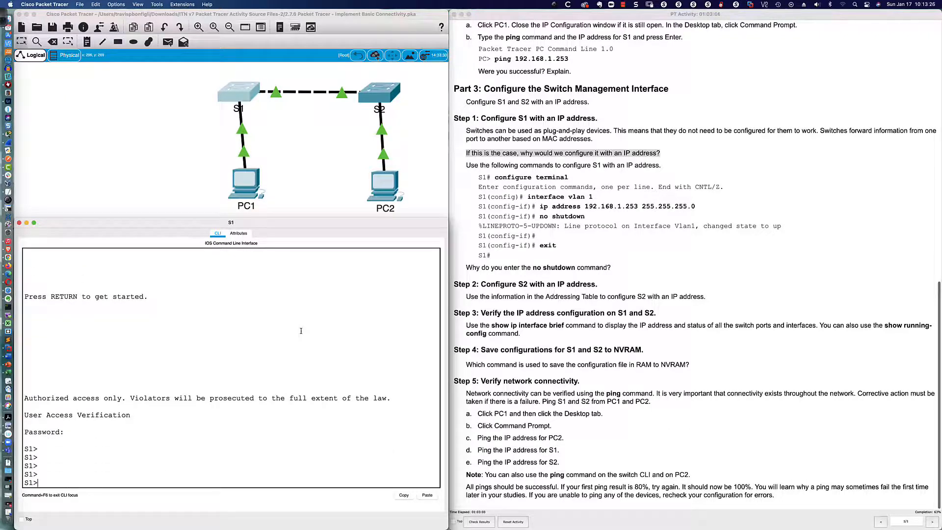
type("en")
key("Tab")
key("Return")
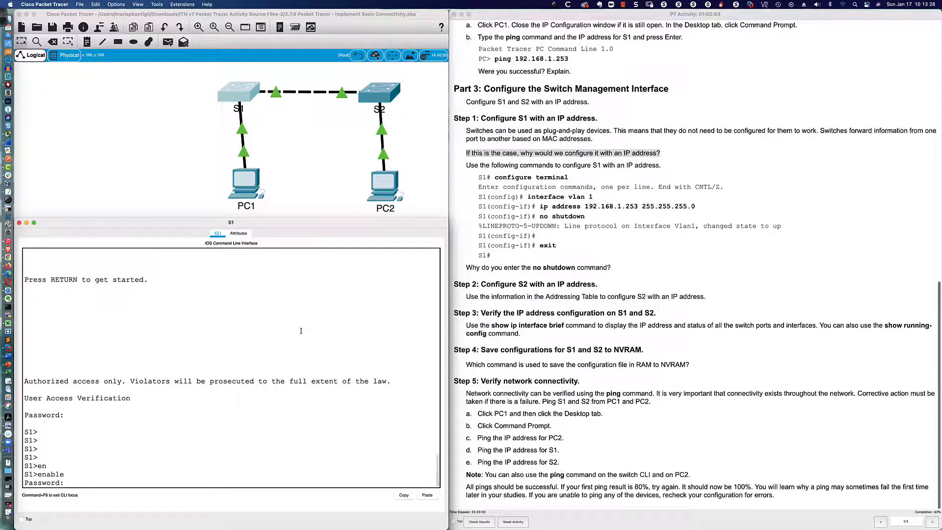
key("Return")
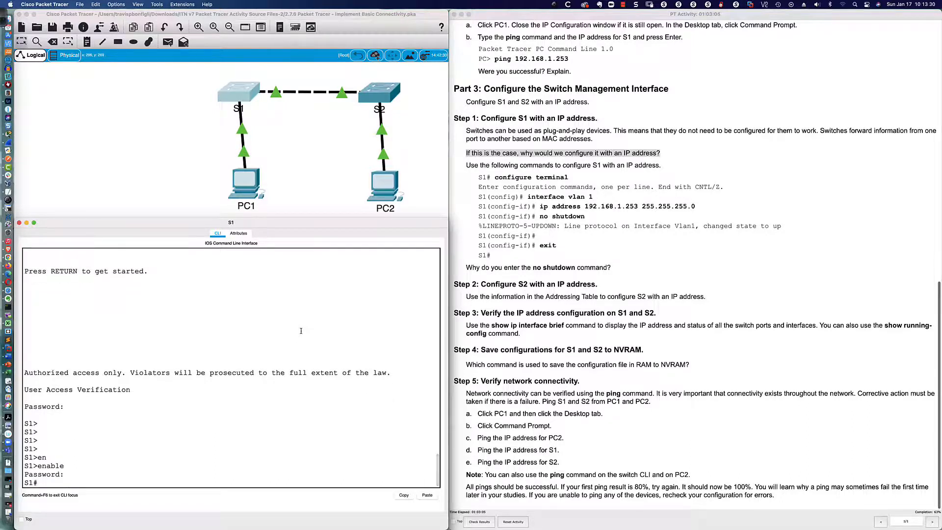
- Enter global configuration mode with conf t and type interface vlan 1
type("confd")
key("BackSpace")
type("t")
key("Return")
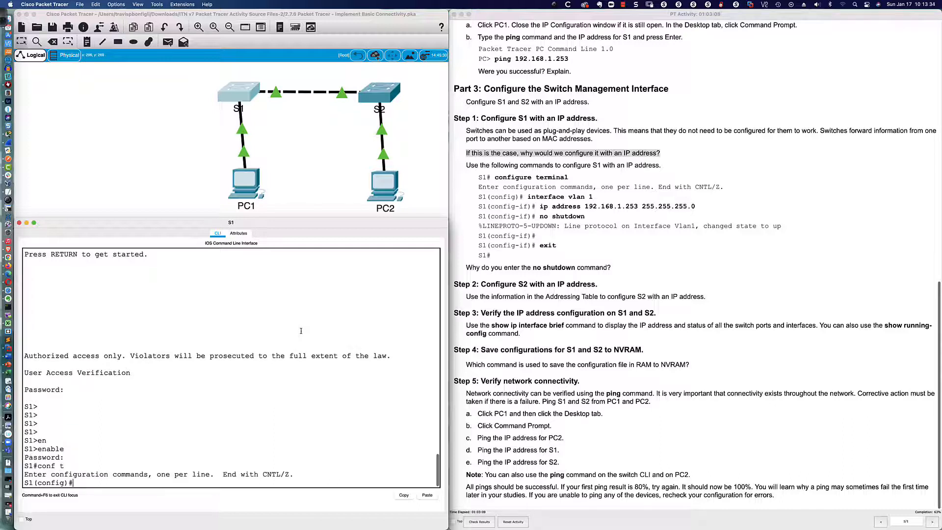
key("Return")
key("Return")
key("Return")
key("Return")
key("Return")
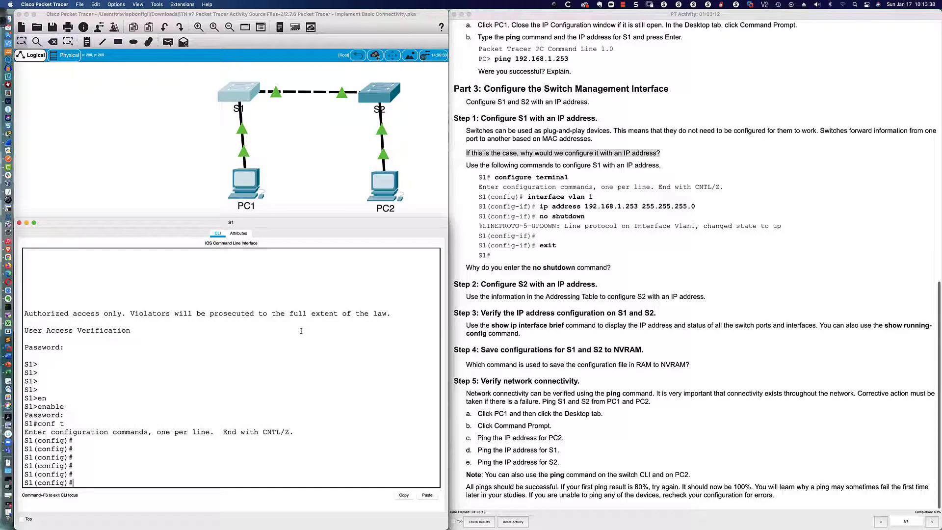
type("int")
key("Tab")
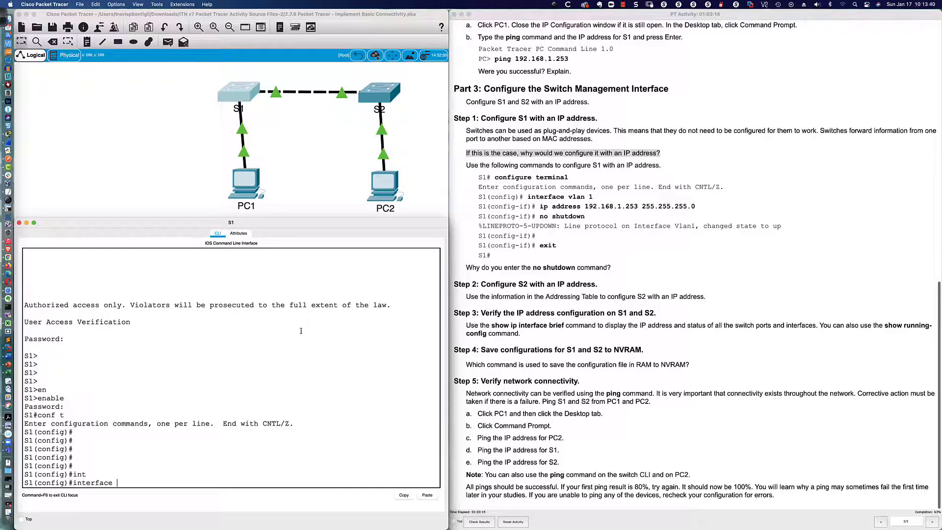
type("vlan 1")
- Enter VLAN 1 interface configuration and type ip address 192.168.1.253 255.255.255.0, highlighting the mask
key("Return")
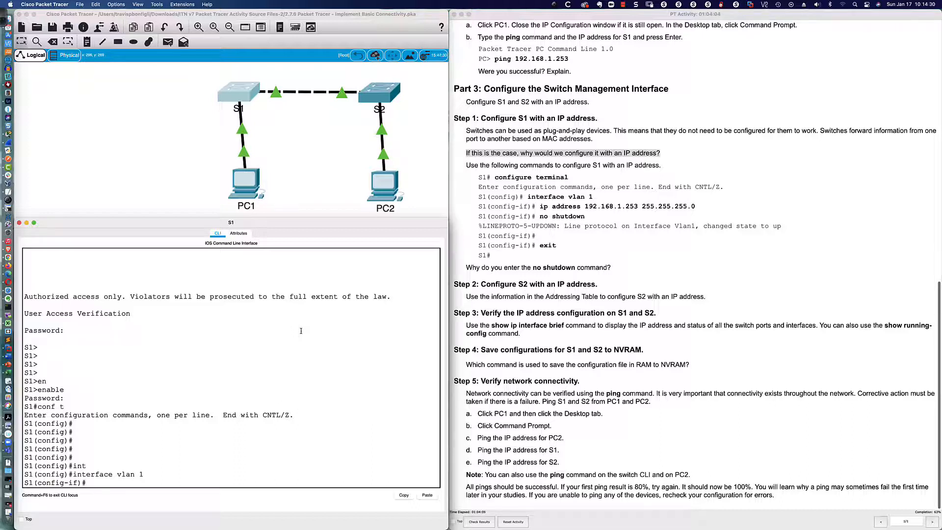
type("ip ad")
key("Tab")
type("192")
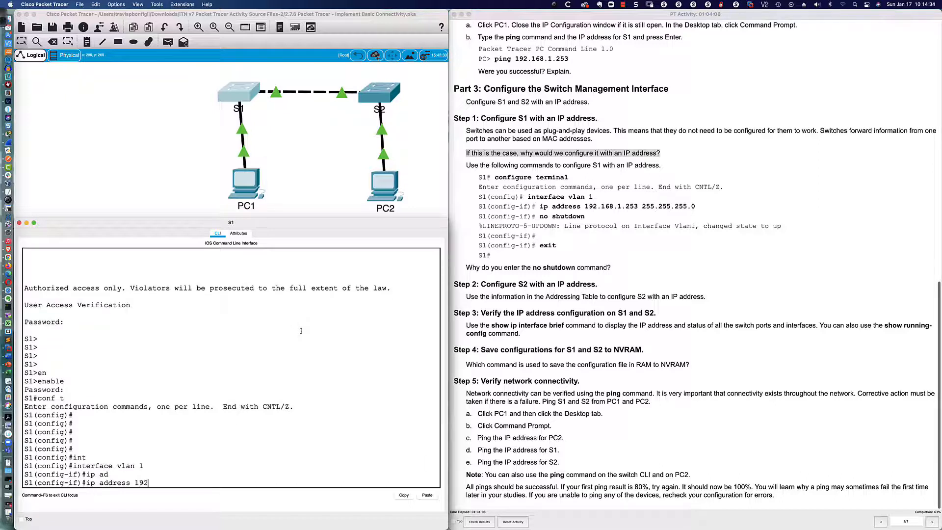
type(".168.1.253 255.255.255.0")
left_click_drag(196, 482, 254, 483)
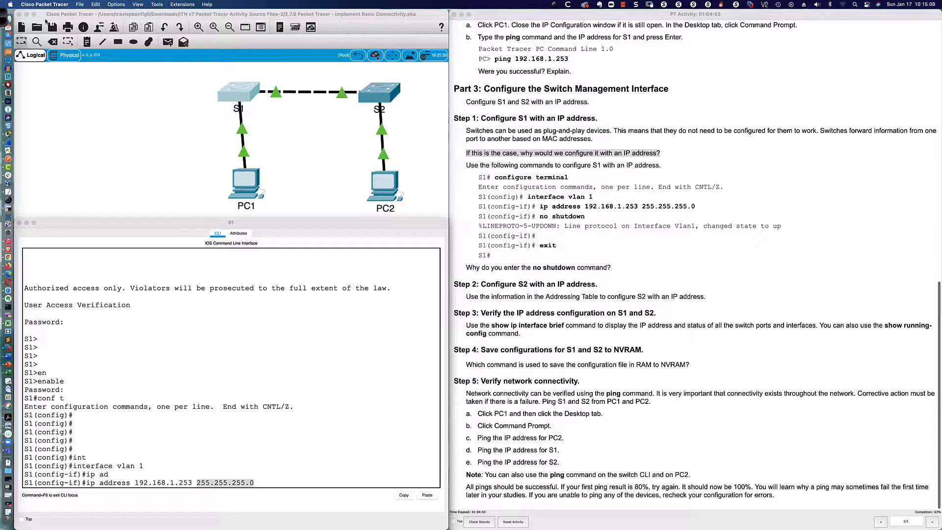
left_click(3, 18)
left_click(379, 15)
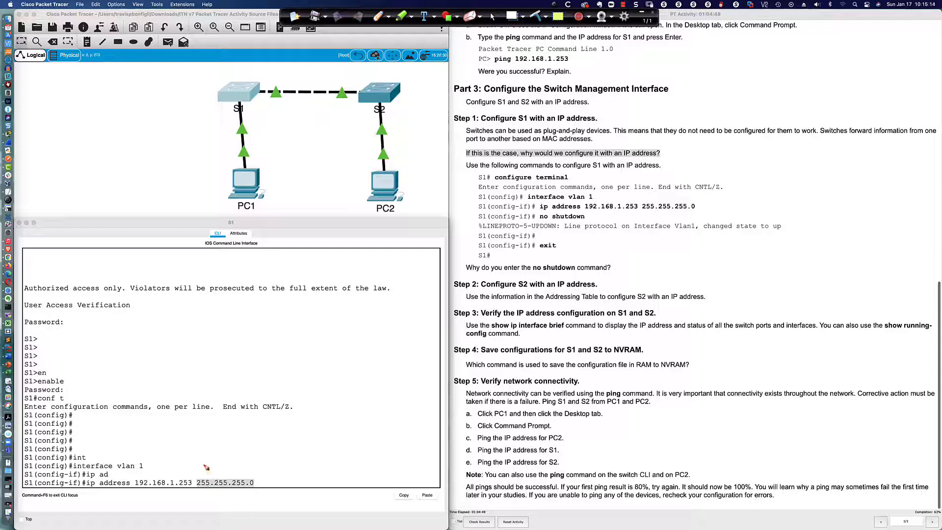
- Mark up the 255.255.255.0 subnet mask with red pen strokes, then erase them and refocus S1's CLI
left_click_drag(217, 464, 239, 474)
left_click_drag(196, 487, 244, 487)
mouse_move(203, 447)
left_mouse_down()
mouse_move(203, 455)
mouse_move(243, 452)
mouse_move(213, 466)
mouse_move(231, 472)
mouse_move(285, 471)
mouse_move(256, 477)
left_mouse_up()
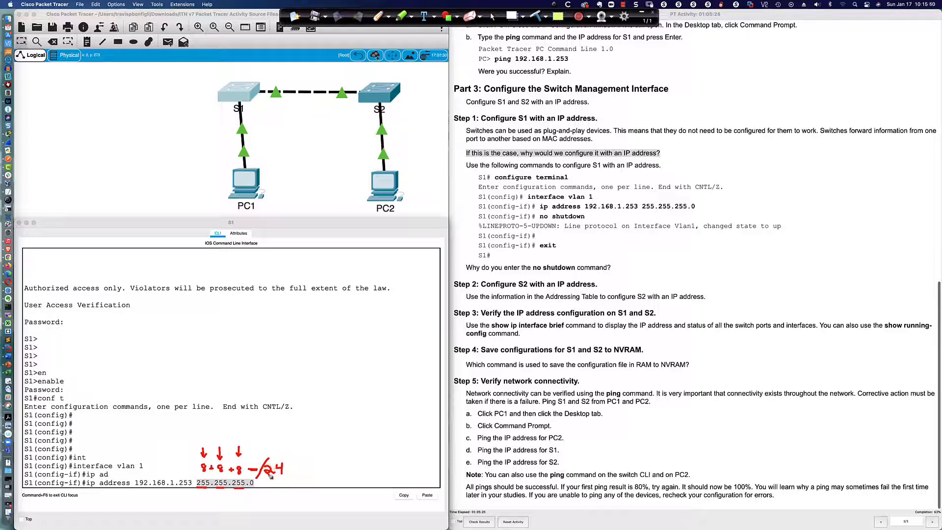
mouse_move(280, 487)
left_mouse_down()
mouse_move(300, 477)
mouse_move(312, 487)
left_mouse_up()
mouse_move(254, 489)
left_mouse_down()
mouse_move(254, 479)
mouse_move(247, 491)
mouse_move(263, 486)
mouse_move(254, 477)
left_mouse_up()
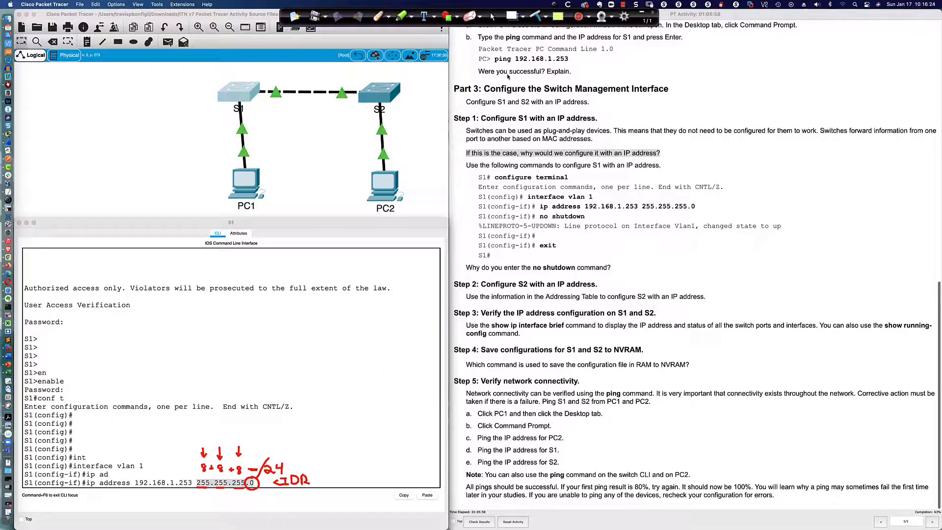
left_click(493, 16)
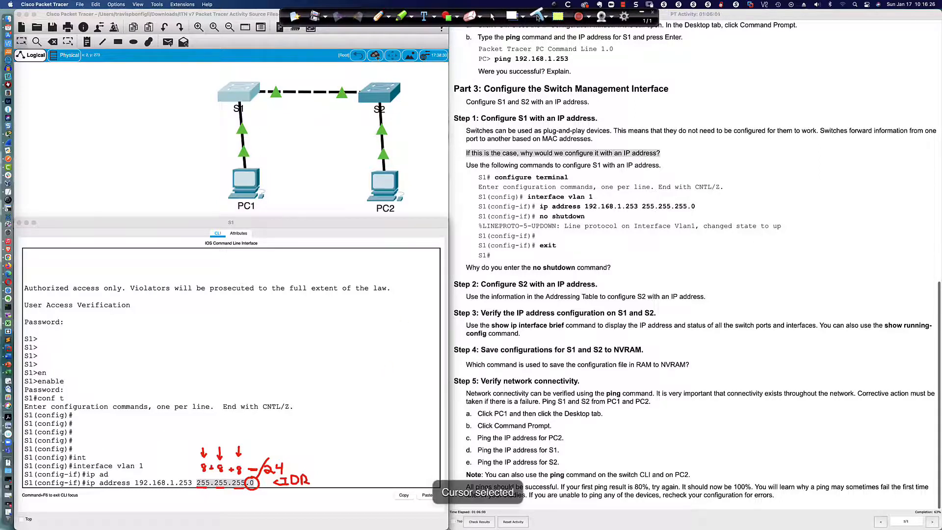
left_click(538, 17)
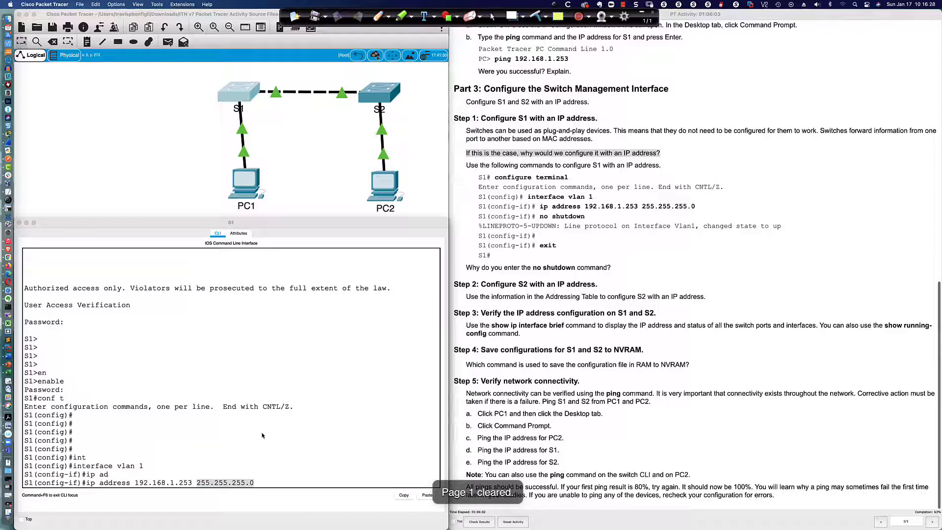
left_click(262, 486)
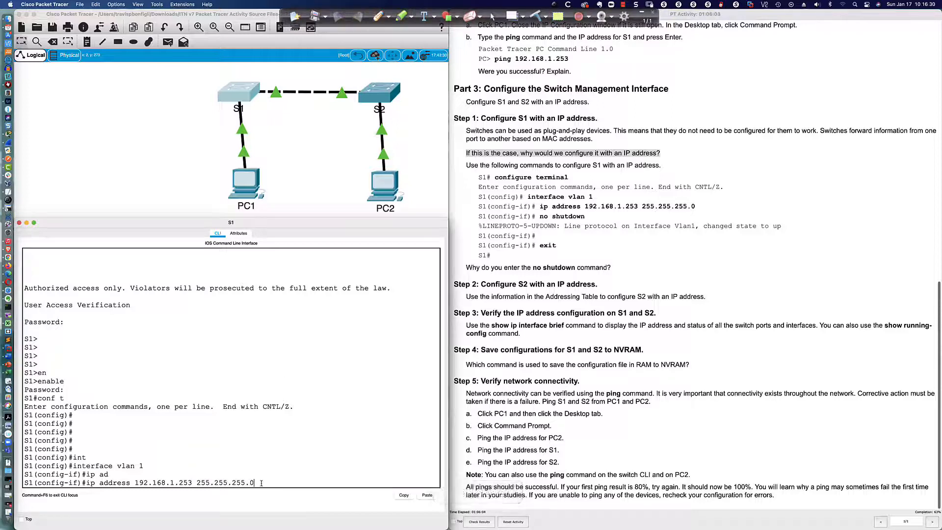
- Apply 192.168.1.253 255.255.255.0 to VLAN 1, run shutdown, then type no shutdown
key("Return")
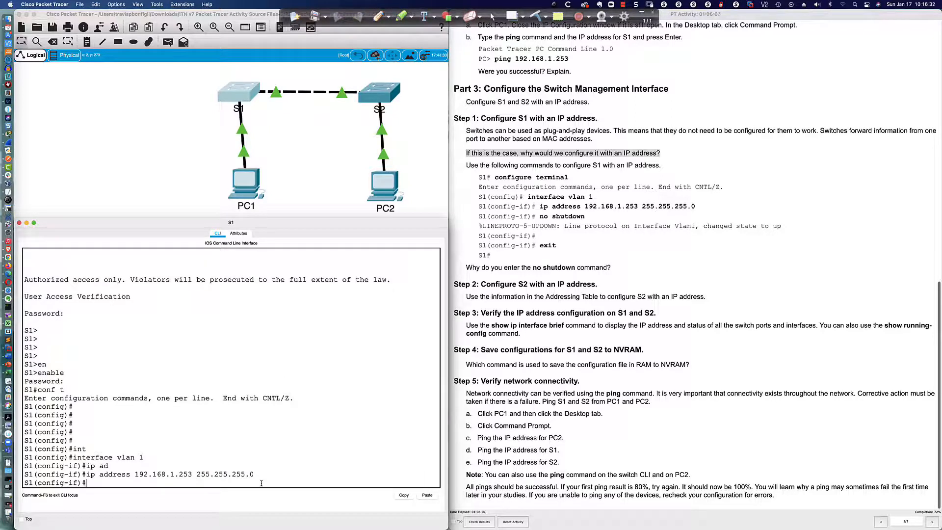
type("kjdj")
key("BackSpace")
key("BackSpace")
key("BackSpace")
key("BackSpace")
type("no sh")
type("ut")
key("BackSpace")
key("BackSpace")
key("BackSpace")
key("BackSpace")
key("BackSpace")
key("BackSpace")
key("BackSpace")
type("shutdown")
key("Return")
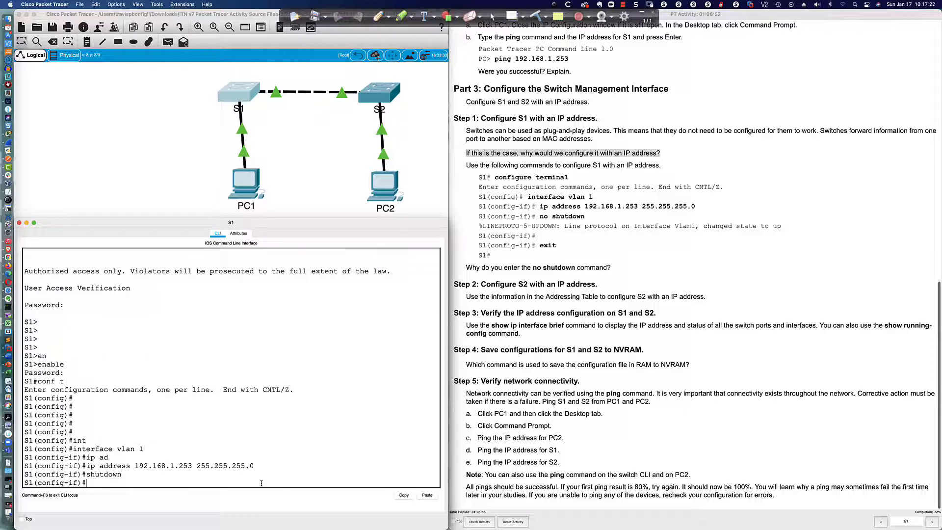
type("no shut")
key("Tab")
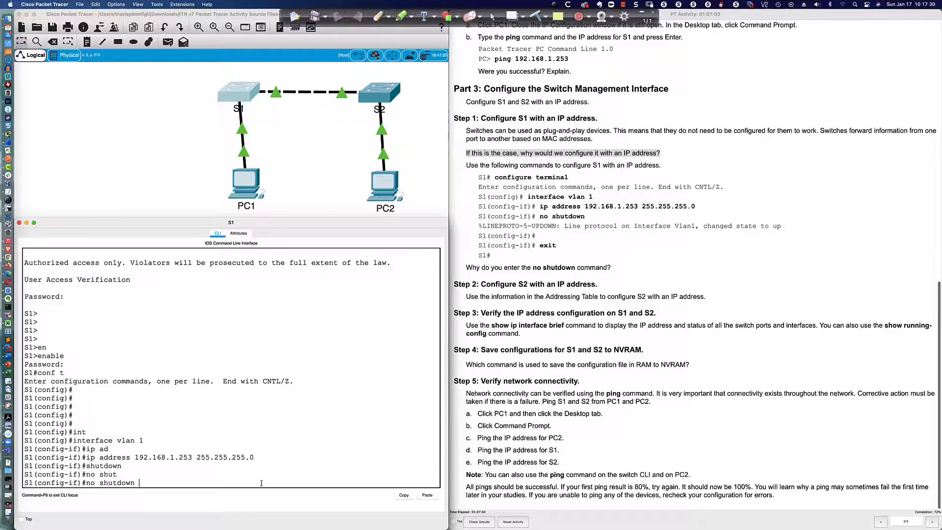
- Run no shutdown to bring Vlan1 up, clear stray text, and exit to global configuration
key("Return")
type("asdfs")
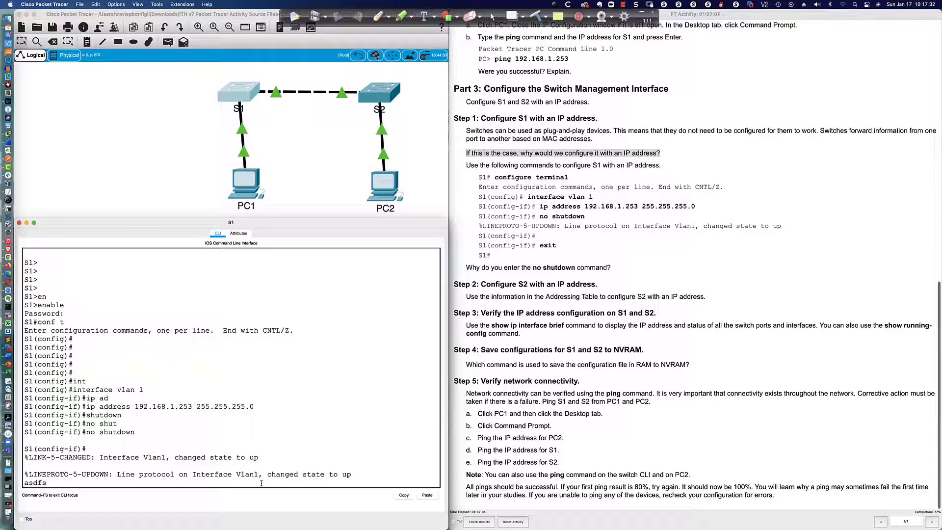
type("sfdjkdkfjj")
left_click_drag(169, 472, 346, 475)
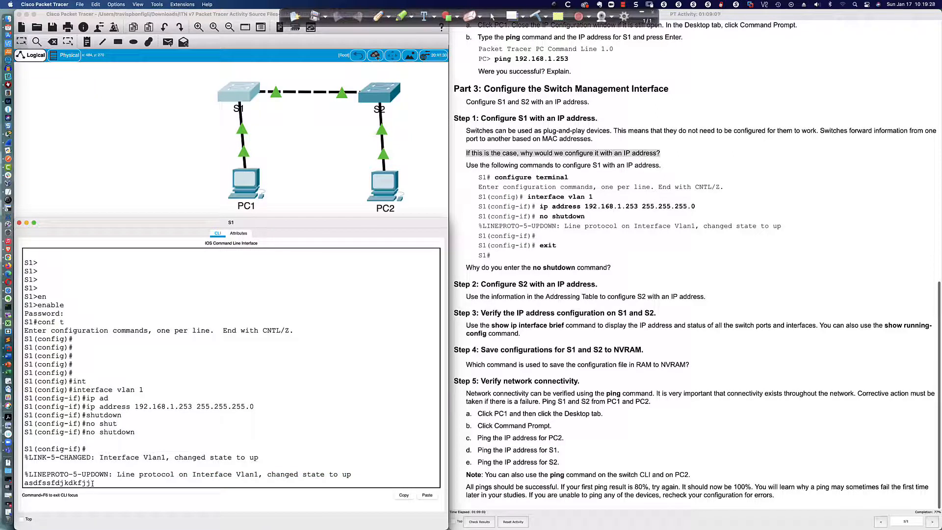
key("BackSpace")
key("BackSpace")
key("BackSpace")
key("BackSpace")
key("BackSpace")
key("BackSpace")
key("BackSpace")
key("BackSpace")
key("BackSpace")
key("BackSpace")
key("BackSpace")
key("BackSpace")
key("BackSpace")
key("BackSpace")
key("BackSpace")
key("BackSpace")
key("Return")
key("Return")
key("Return")
key("Return")
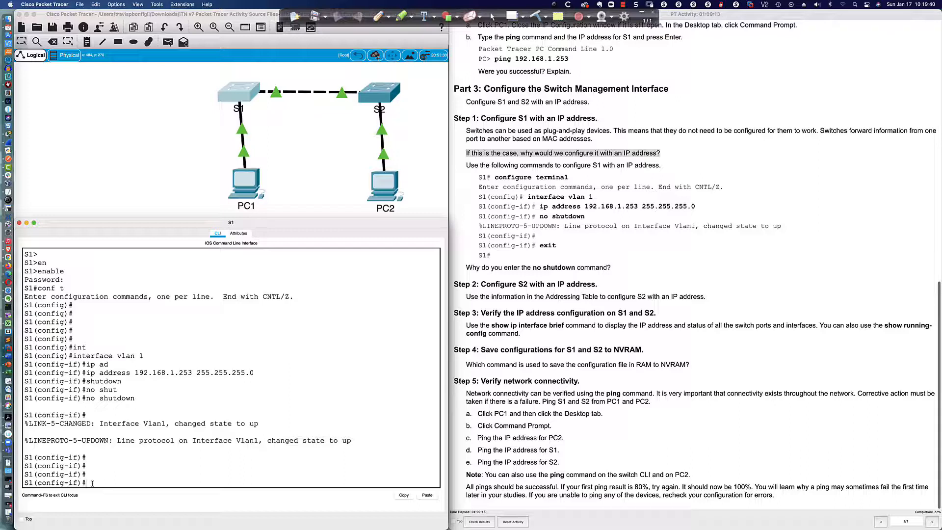
type("exit")
key("Return")
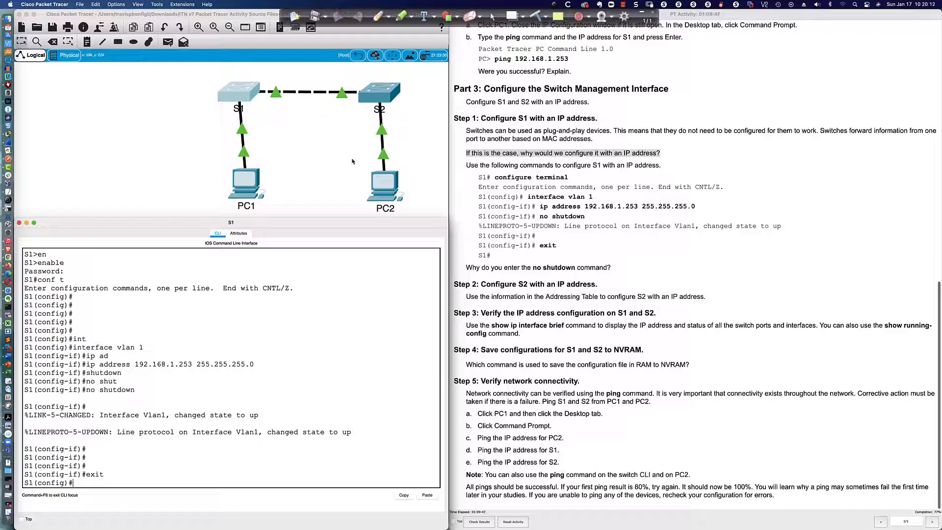
left_click(371, 94)
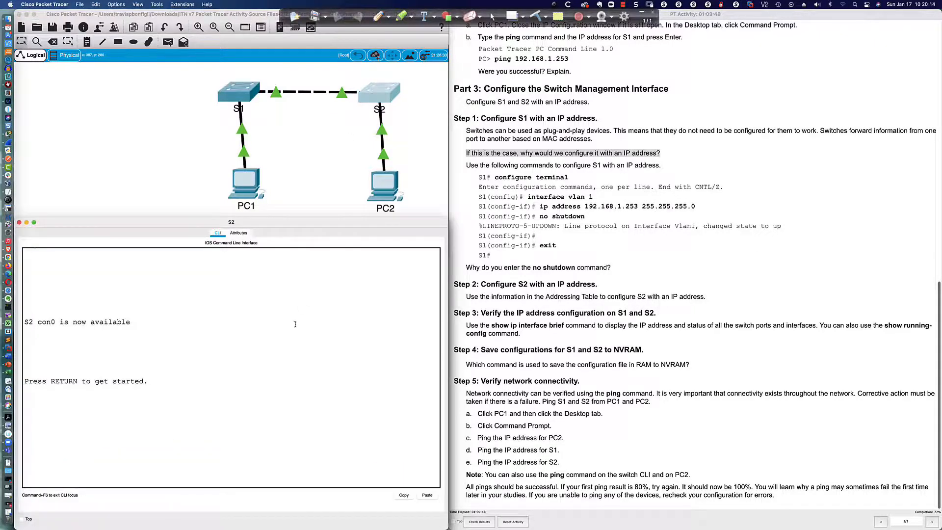
key("Return")
key("Return")
key("Return")
key("Return")
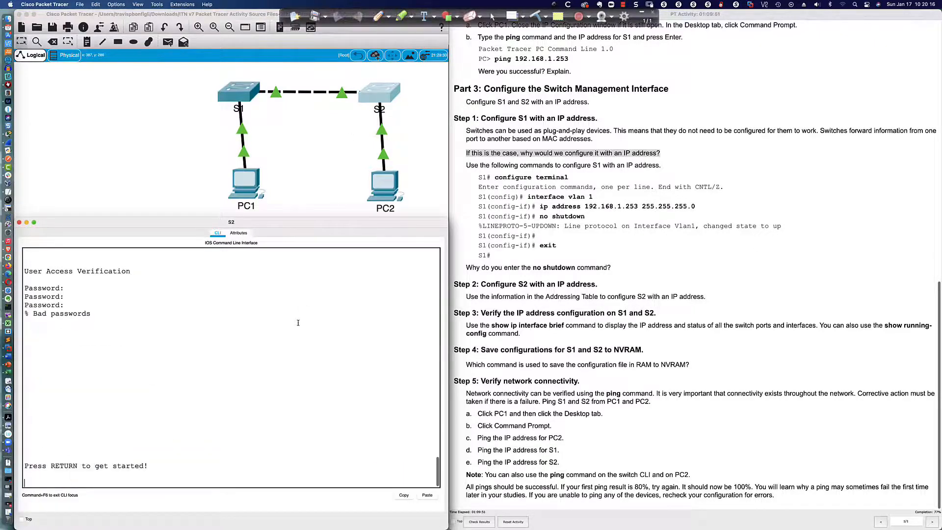
key("Return")
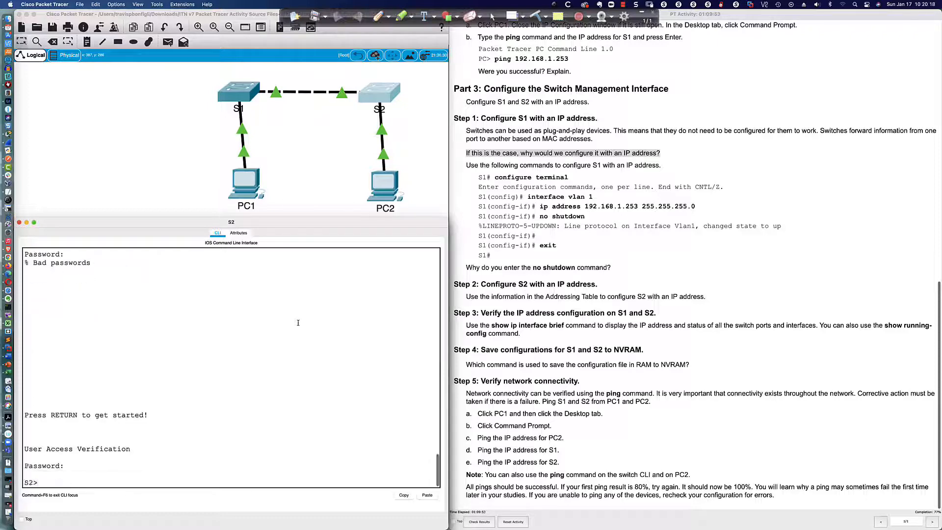
key("Return")
type("en")
key("Tab")
key("Return")
type("class")
key("Return")
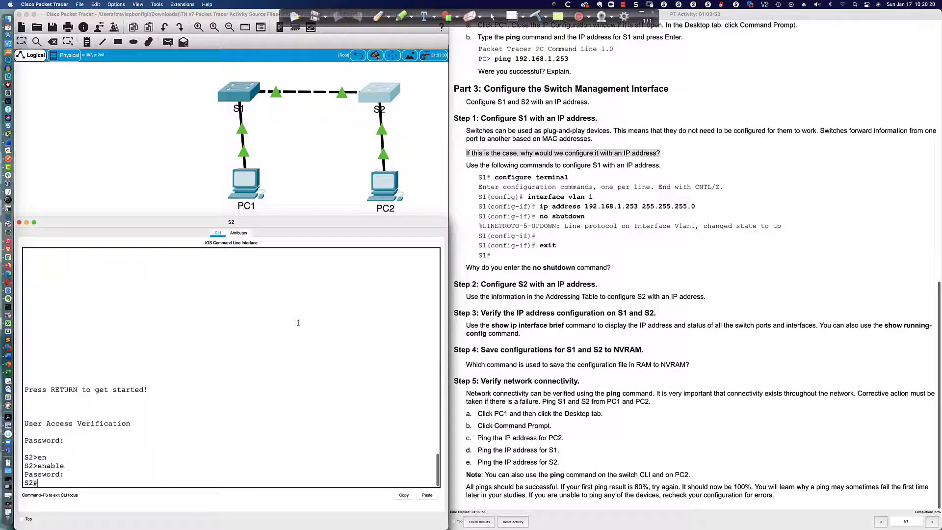
type("conf t")
key("Return")
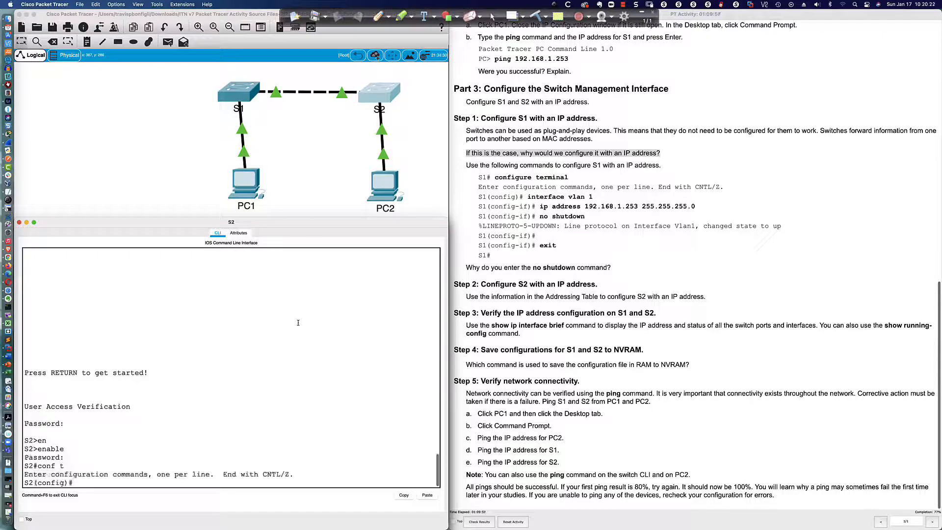
- Give S2's VLAN 1 IP 192.168.1.254 255.255.255.0, run no shut, and highlight the up message
type("int vlan 1")
key("Return")
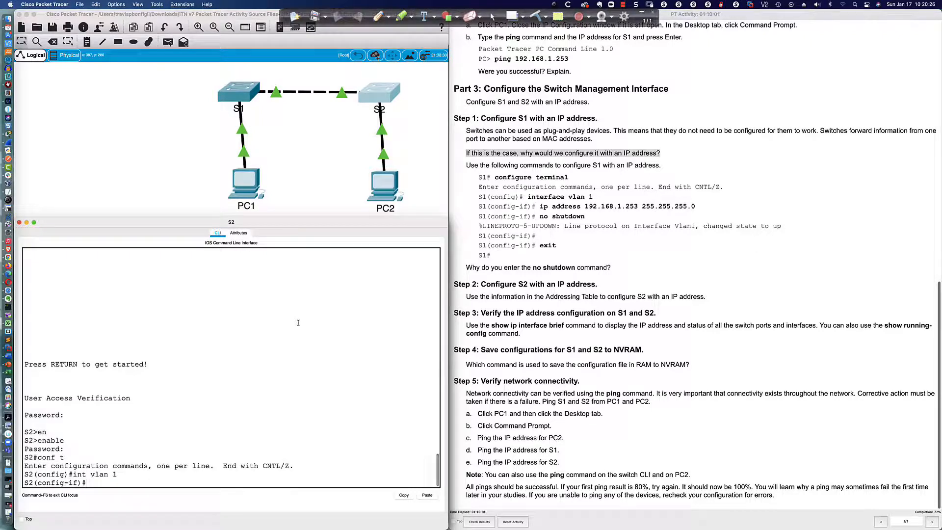
type("ip add 192.168.1.254")
scroll(612, 210, "up", 15)
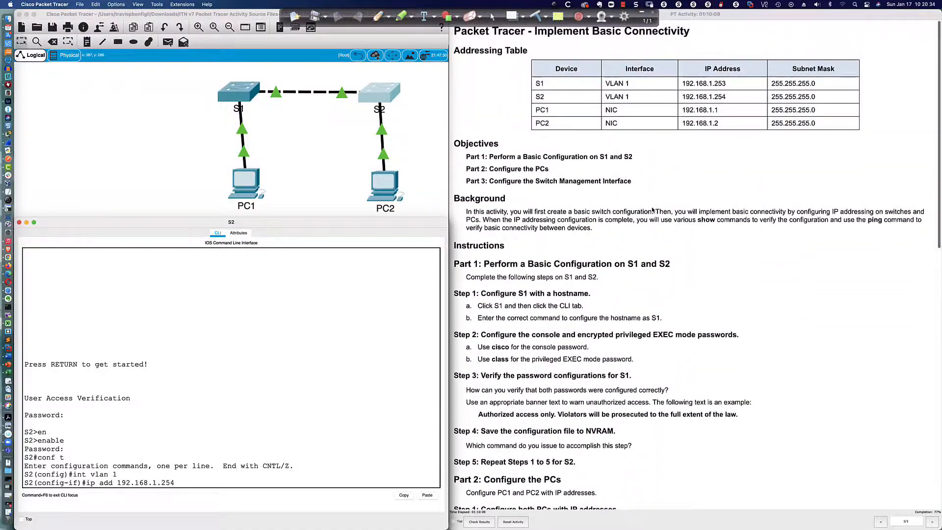
scroll(651, 211, "down", 15)
scroll(650, 213, "down", 3)
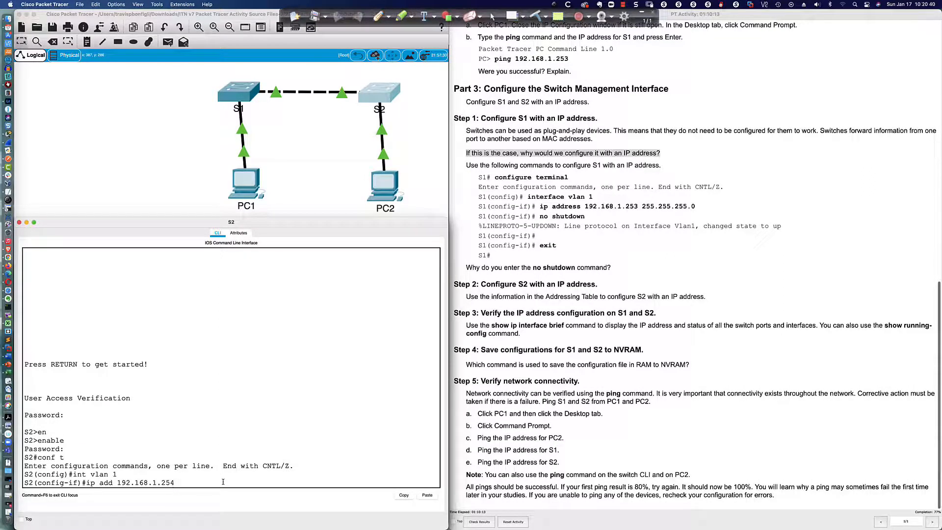
type("255.255.255.0")
key("Return")
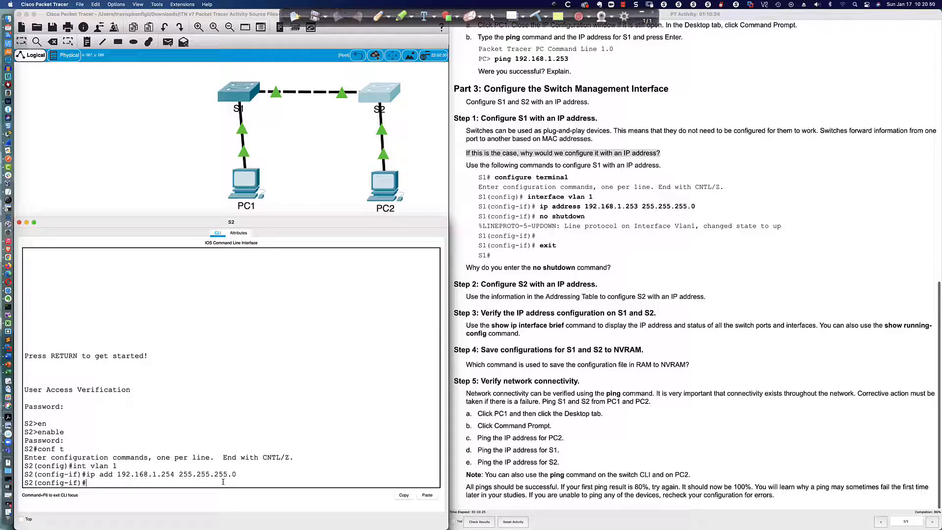
type("no shut")
key("Return")
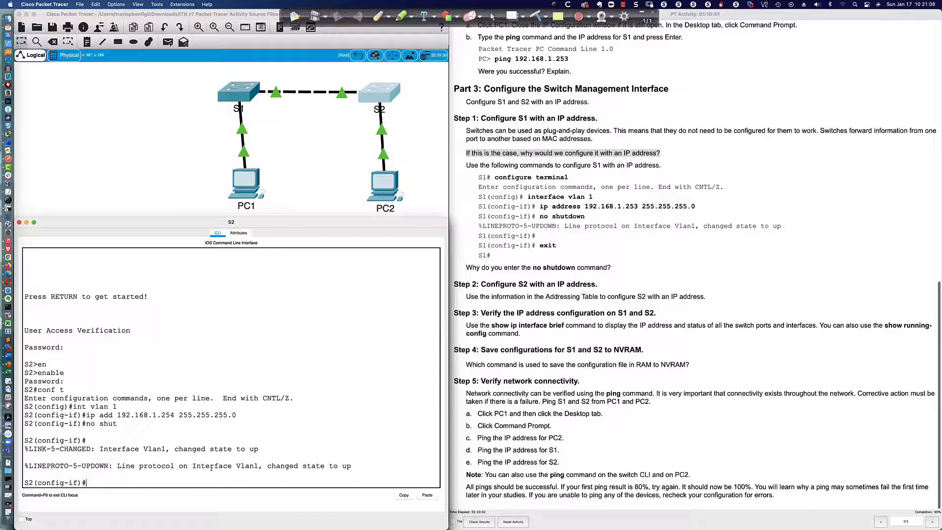
left_click_drag(171, 466, 347, 466)
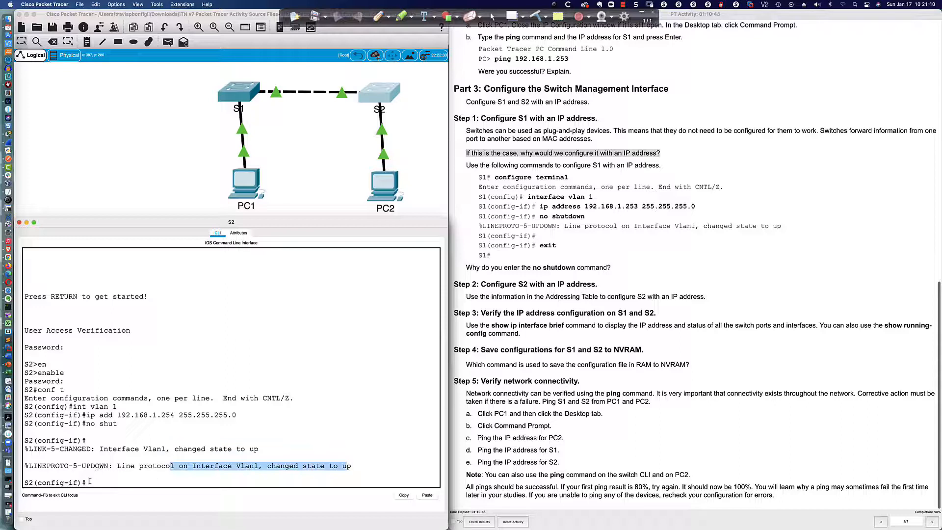
- Run do sh ip int br on S2 and highlight the Vlan1 row at 192.168.1.254, up
left_click(89, 483)
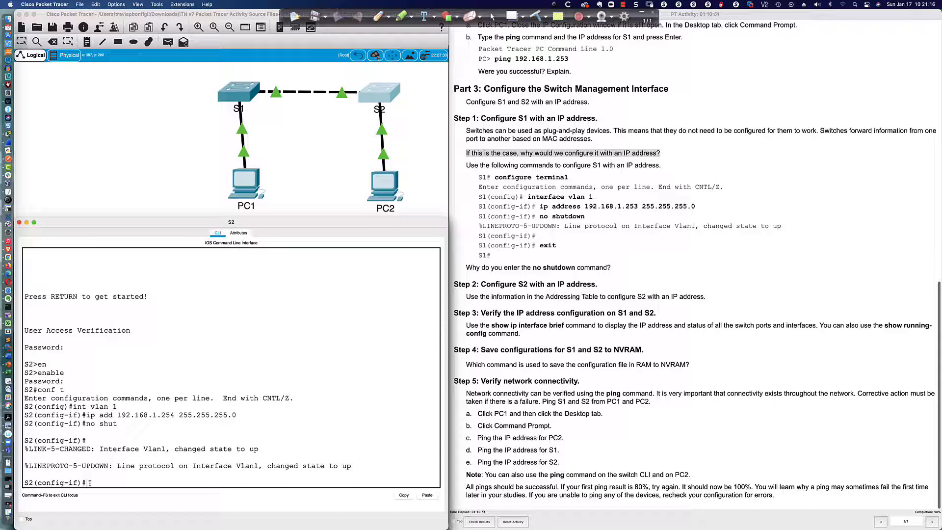
type("jfjfjfj")
key("BackSpace")
key("BackSpace")
key("BackSpace")
key("BackSpace")
key("BackSpace")
key("BackSpace")
key("BackSpace")
scroll(495, 319, "down", 2)
key("Return")
key("Return")
key("Return")
key("Return")
key("Return")
key("Return")
key("Return")
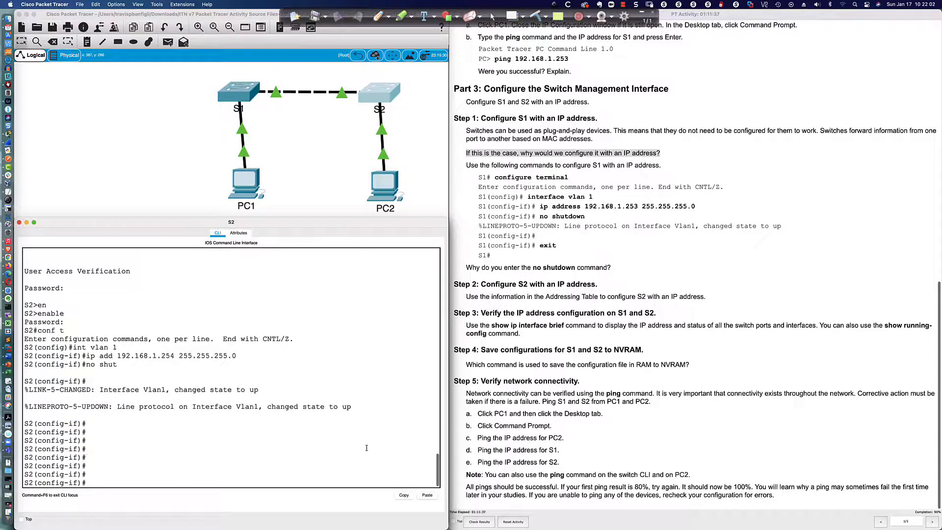
type("do sh i p int bri")
key("Return")
key("space")
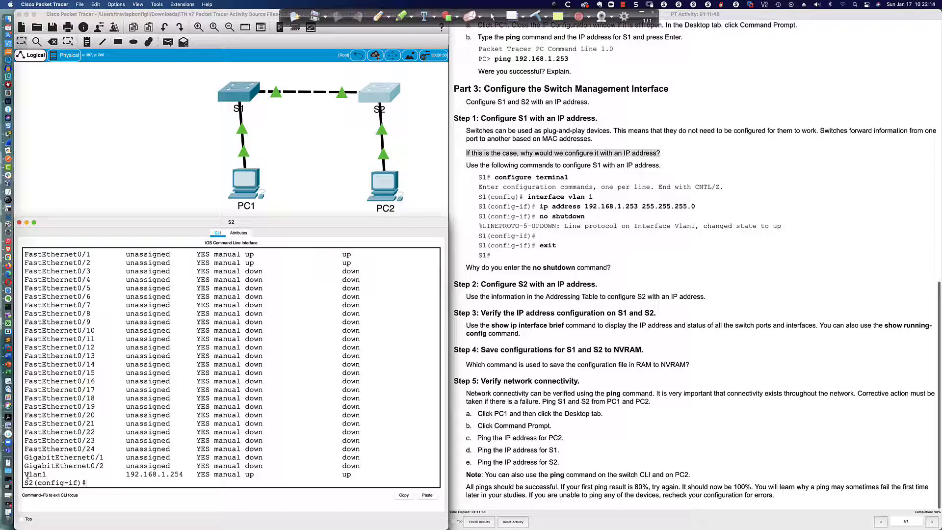
left_click_drag(24, 475, 350, 476)
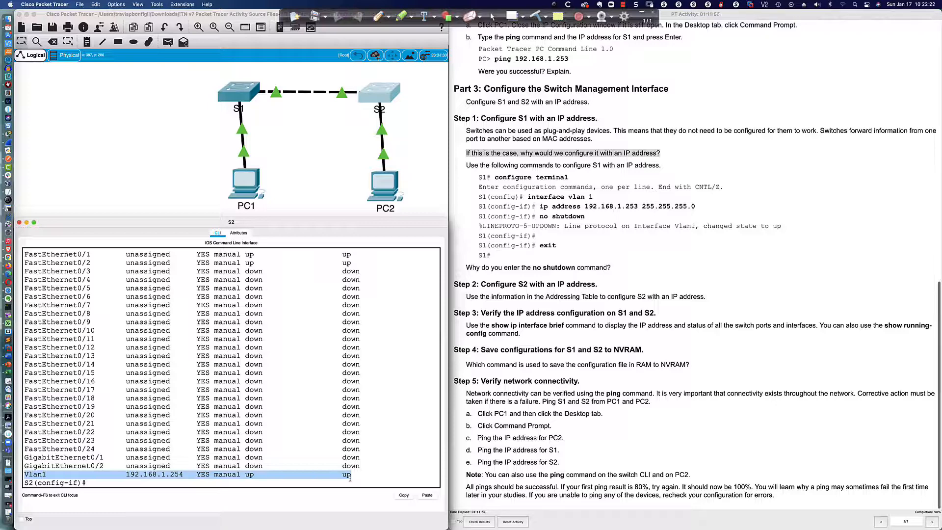
- On S1, run do sh ip int b, page through do sh run, then rerun do sh ip int bri
left_click(225, 102)
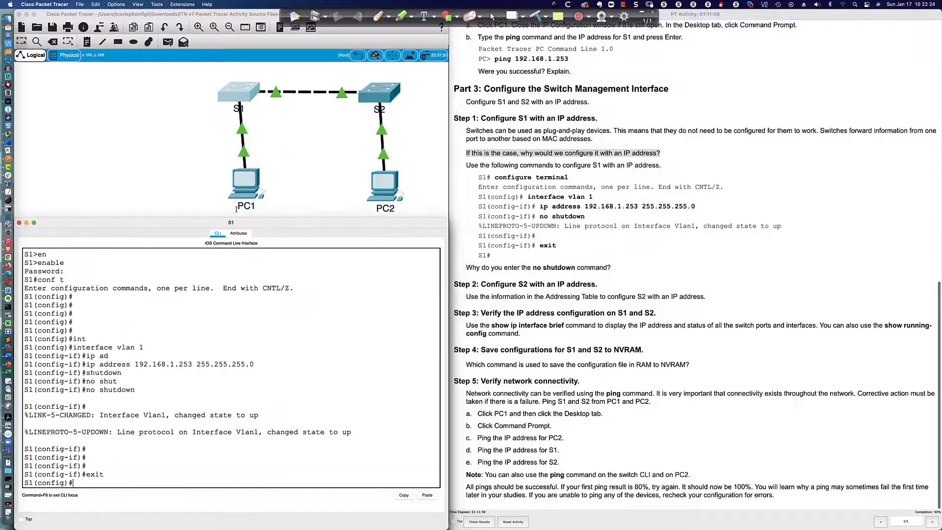
type("do sh ip int b")
key("Return")
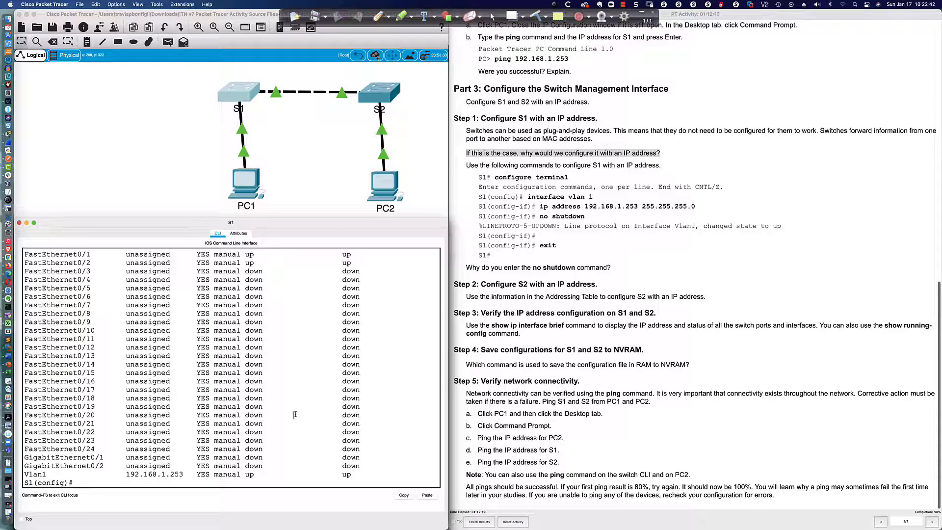
type("do sh run")
key("Return")
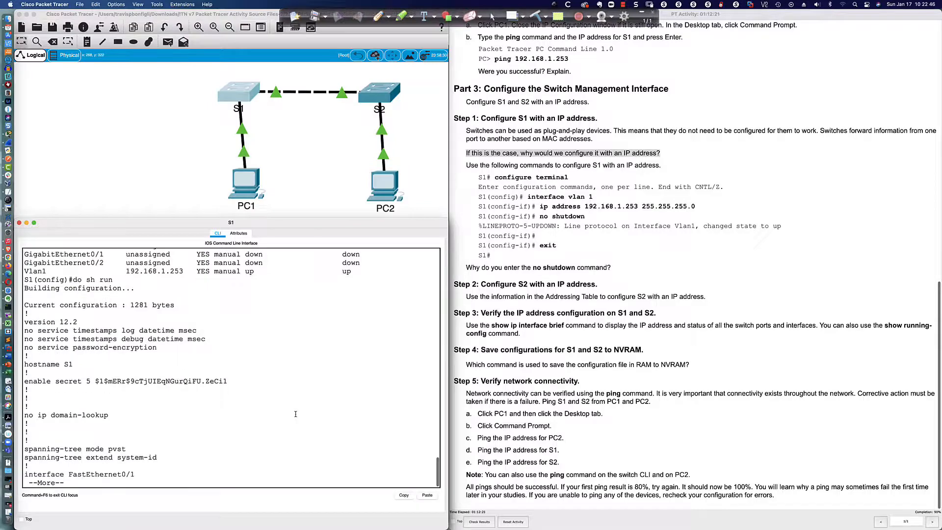
key("space")
key("space")
key("space")
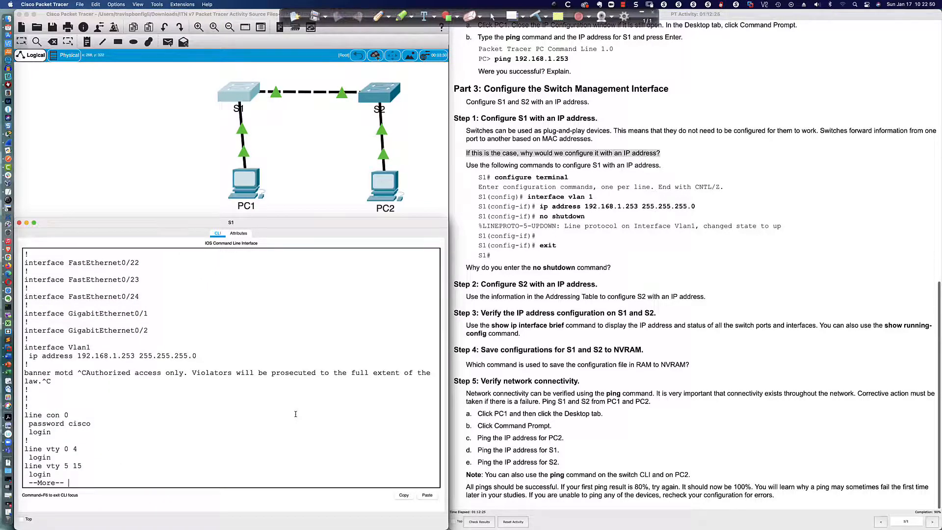
key("space")
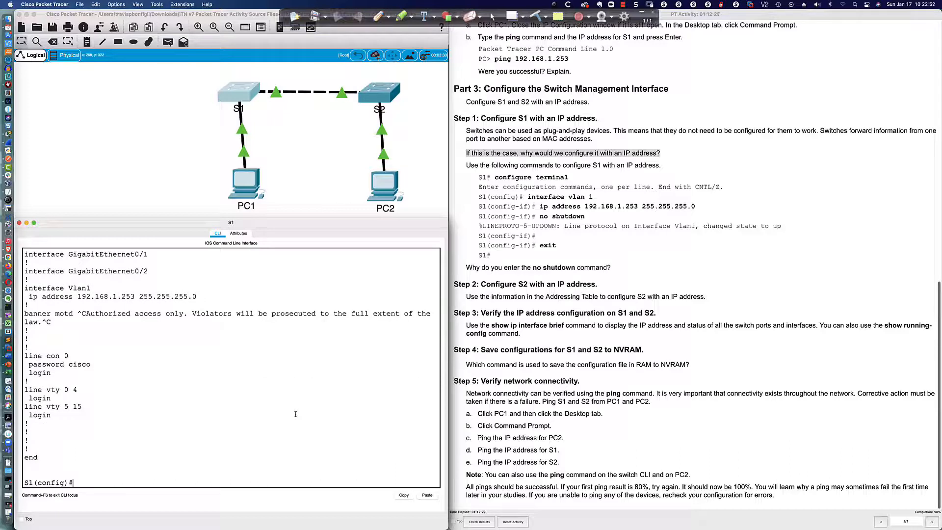
type("do sh ip itn bri")
key("BackSpace")
key("BackSpace")
key("BackSpace")
key("BackSpace")
key("BackSpace")
key("BackSpace")
type("nt bri")
key("Return")
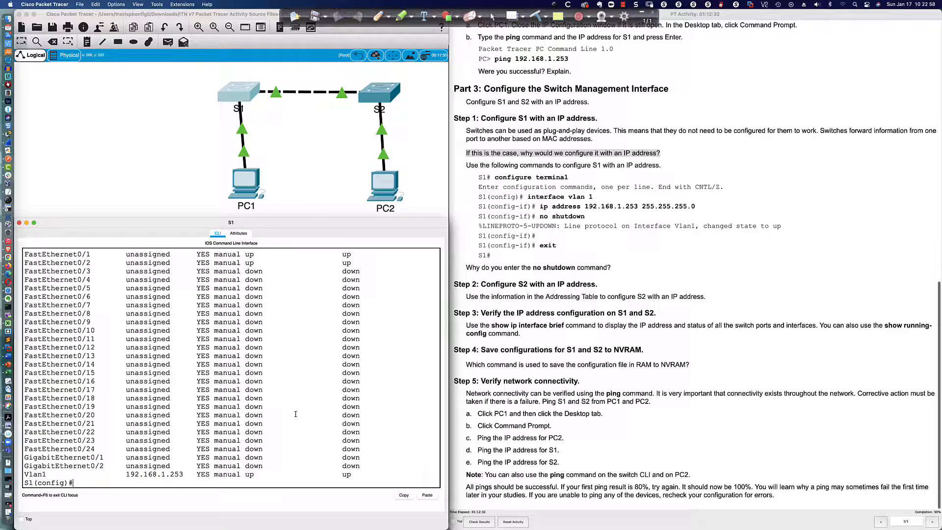
- Run 'do sh ip int bri | inc Vlan' on S1 twice to show only the Vlan1 line
type("do sh ip int bri | inc VLAN")
key("BackSpace")
key("BackSpace")
key("BackSpace")
type("lan")
key("Return")
key("Up")
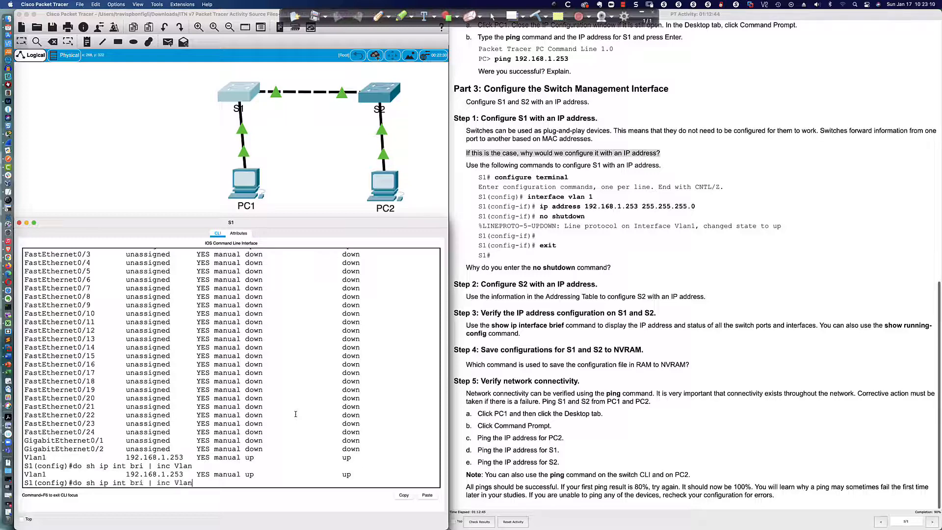
key("Return")
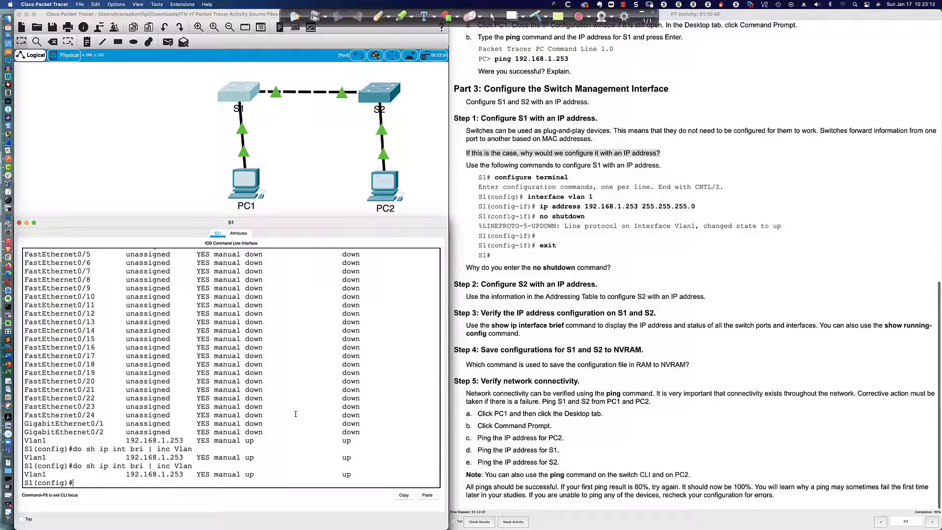
- Highlight the pipe symbol, the inc keyword and the word Vlan in the filtered command
left_click_drag(147, 467, 155, 468)
scroll(127, 321, "up", 4)
left_click_drag(127, 320, 254, 430)
scroll(181, 371, "down", 4)
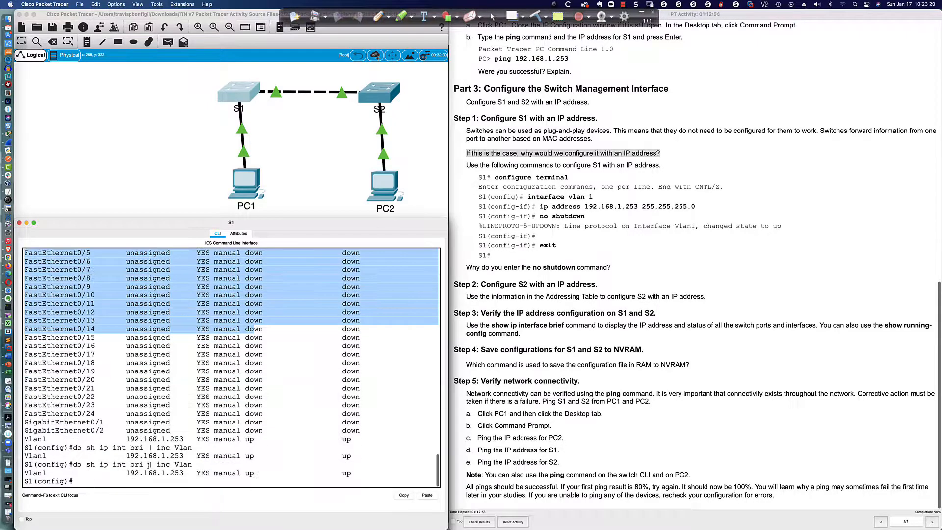
left_click_drag(157, 465, 170, 465)
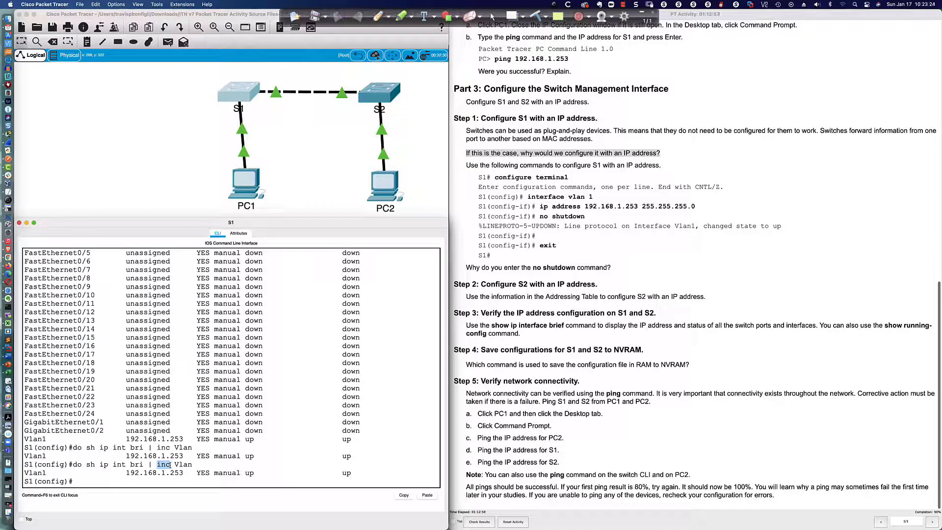
left_click_drag(170, 465, 196, 465)
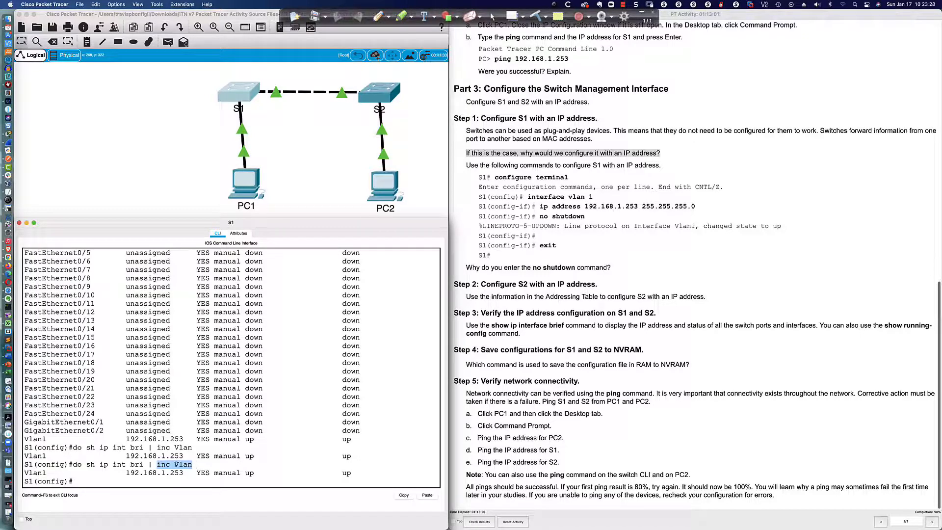
double_click(179, 465)
left_click(142, 483)
- Rerun the interface summary filtered on 'Vl', then recall it and remove the filter word
key("Up")
key("BackSpace")
key("BackSpace")
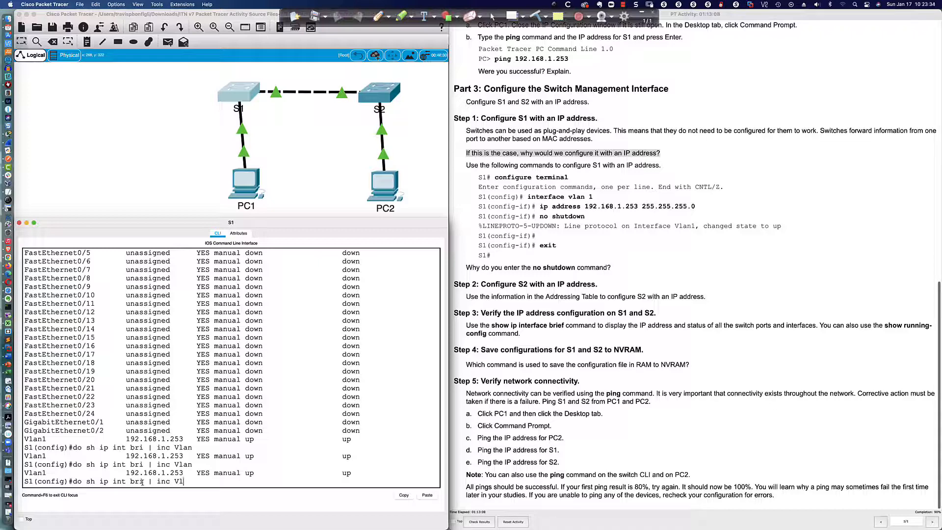
key("Return")
key("Return")
key("Return")
key("Return")
key("Return")
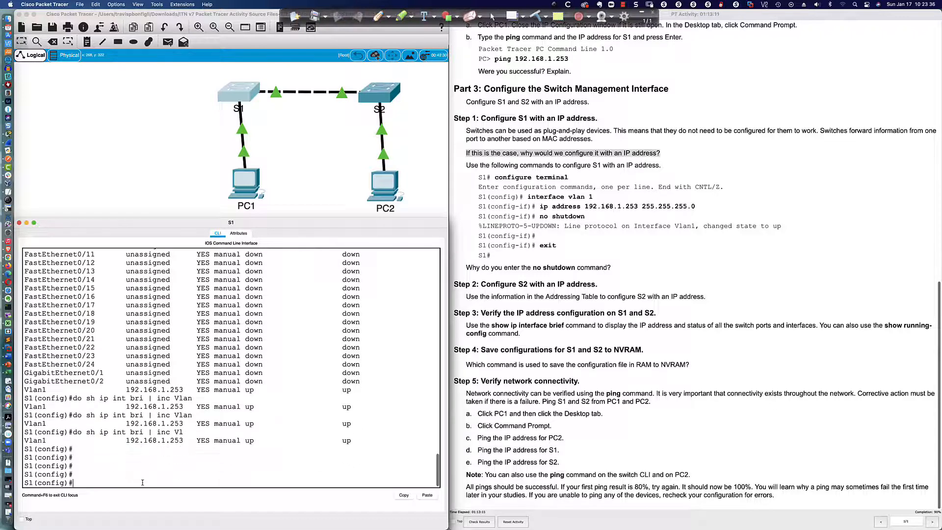
key("Return")
key("Return")
key("Up")
key("Return")
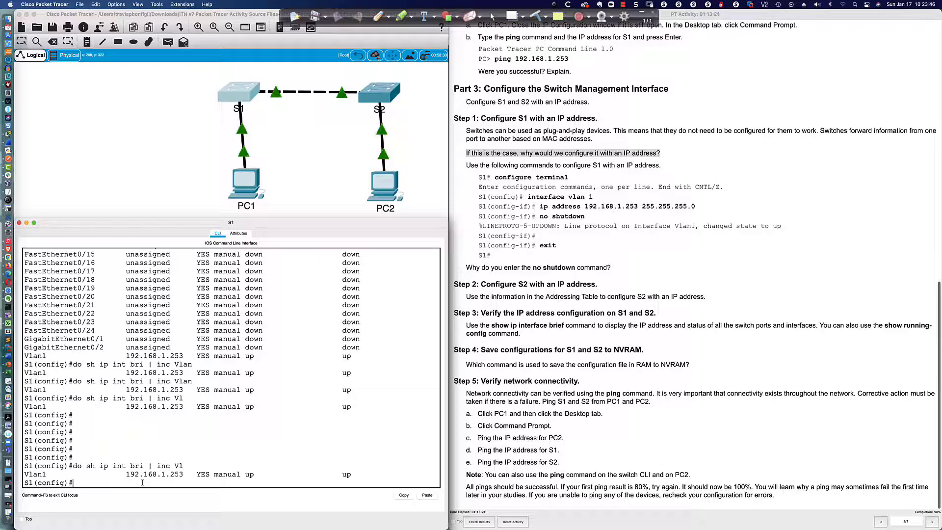
key("Return")
key("Return")
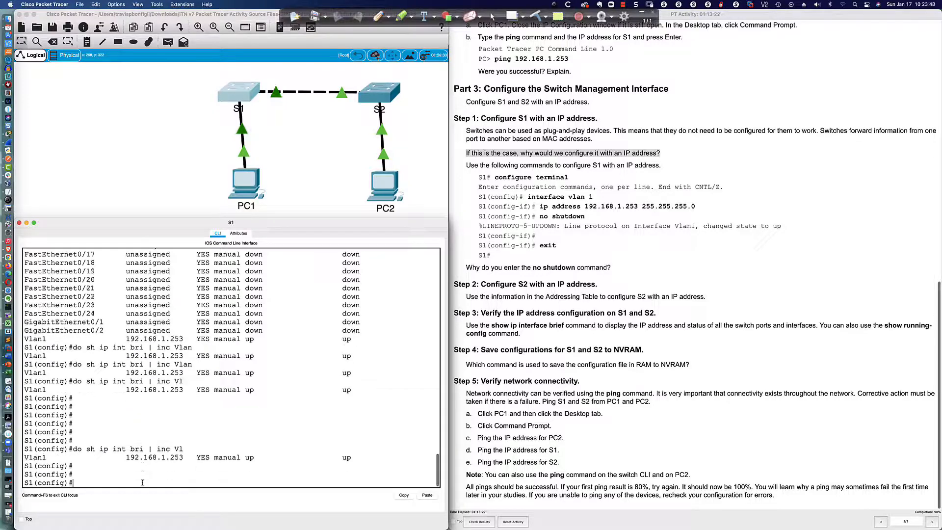
key("Up")
key("BackSpace")
key("BackSpace")
- Filter S1's interface summary with '| inc up' to list Fa0/1, Fa0/2 and Vlan1
type("up")
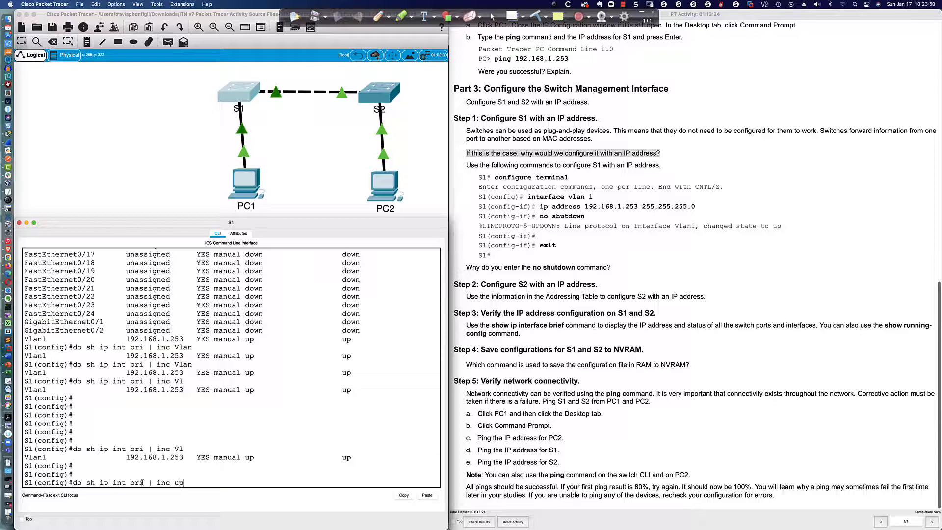
key("Return")
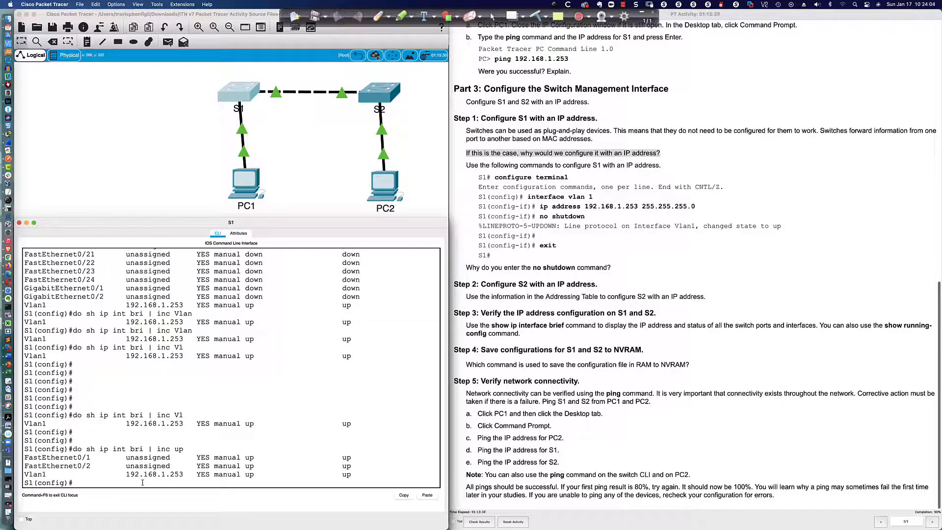
key("Return")
key("Return")
key("Return")
key("Return")
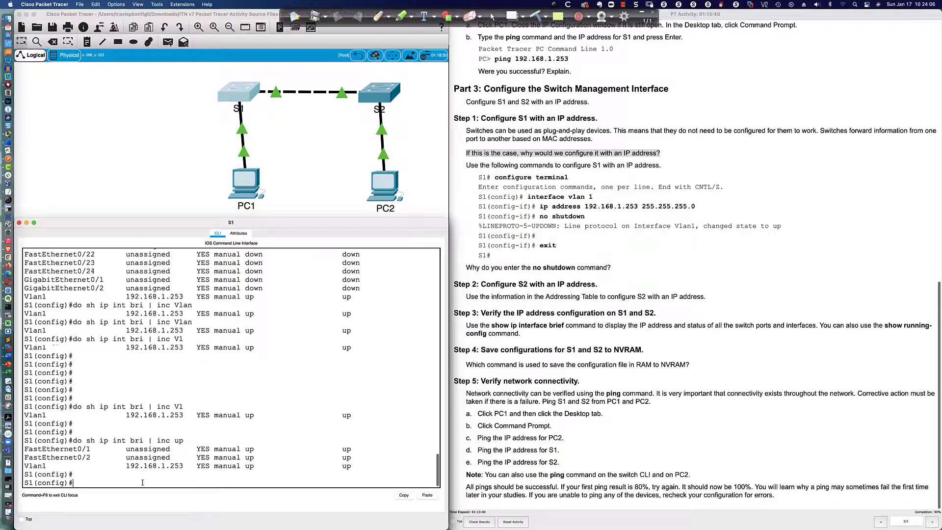
- Rerun the summary with '| inc down', paging through all the down ports
key("Up")
key("BackSpace")
key("BackSpace")
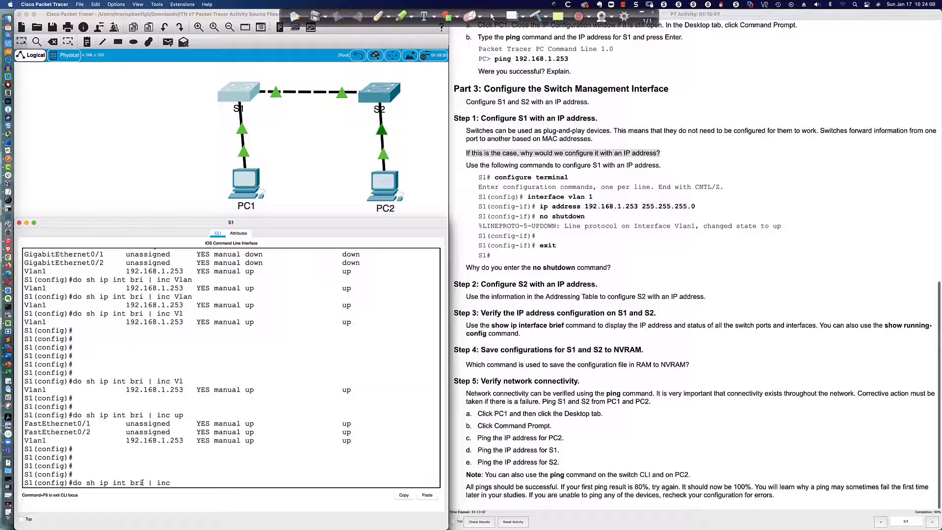
type("down")
key("Return")
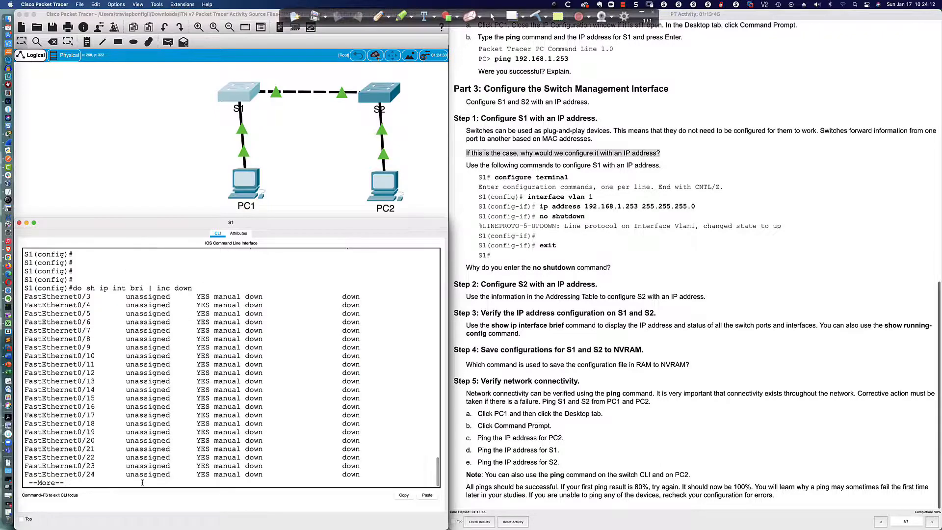
key("space")
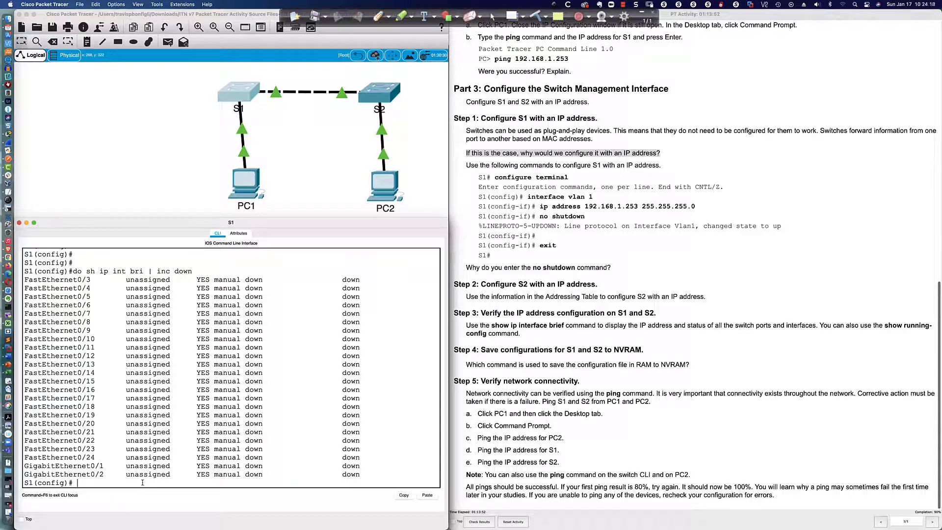
key("Return")
key("Return")
key("Return")
key("Return")
- Rerun the summary with '| inc Vlan' to show Vlan1 at 192.168.1.253 up
key("Up")
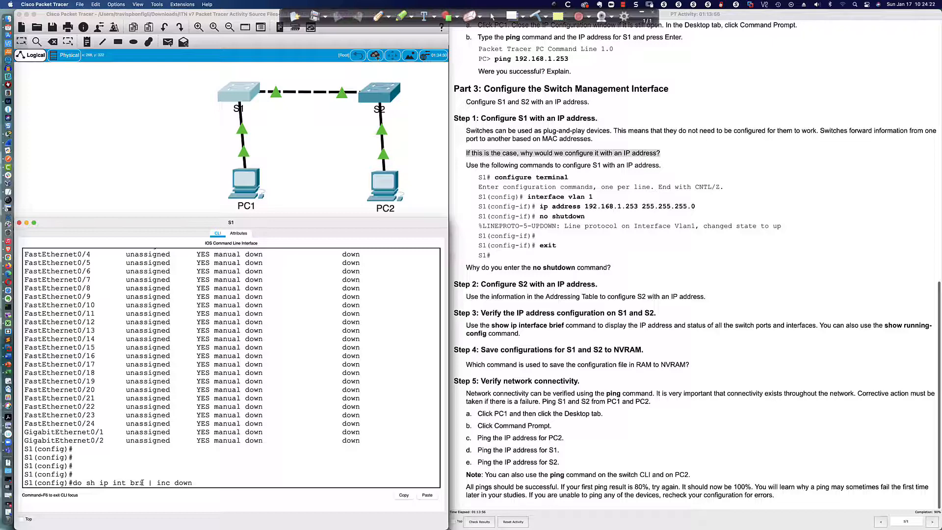
key("BackSpace")
key("BackSpace")
key("BackSpace")
key("BackSpace")
type("Vlan")
key("Return")
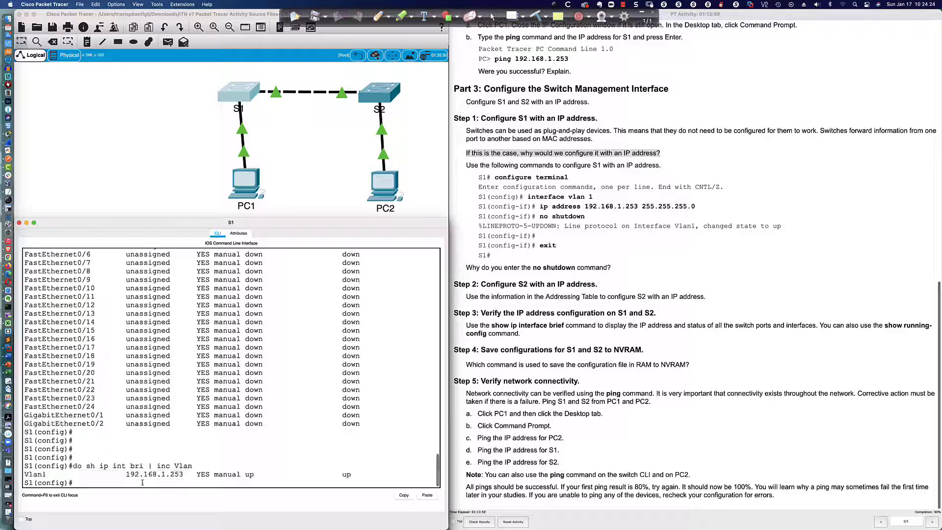
key("Return")
key("Return")
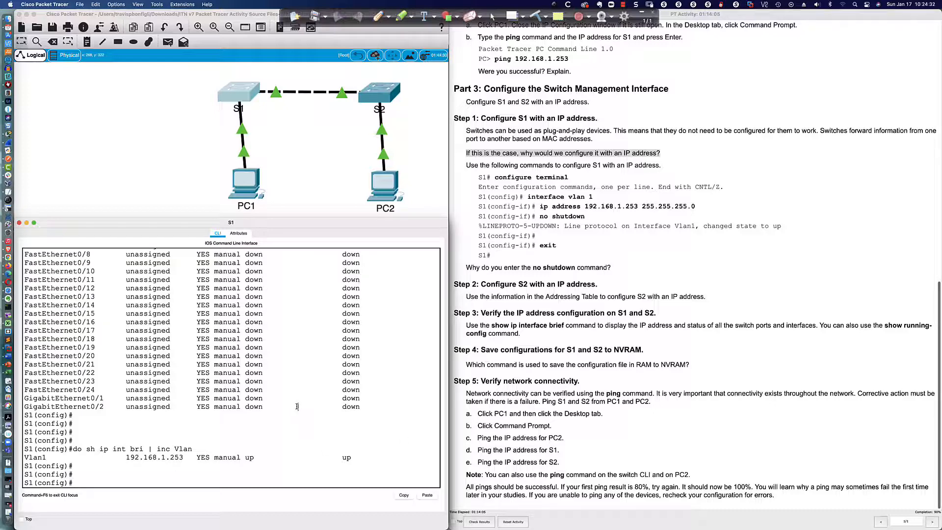
- Exit configuration mode and save S1 with copy running-config startup-config
type("exit")
key("Return")
key("Return")
key("Return")
key("Return")
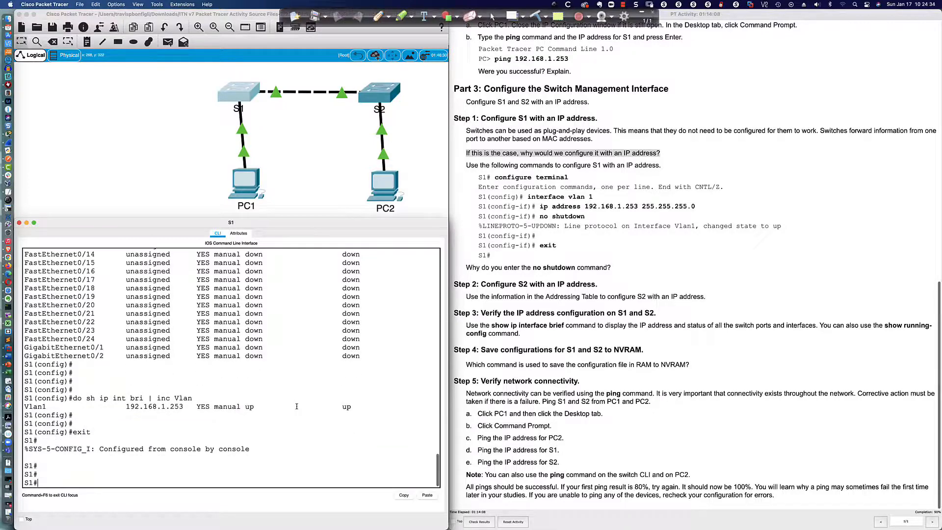
type("copy run")
key("Tab")
type("st")
key("Tab")
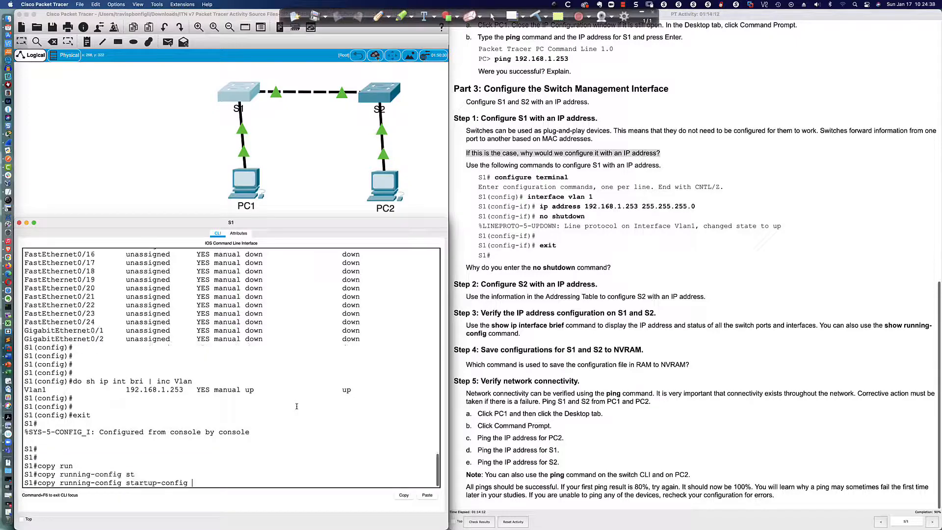
key("Return")
key("Return")
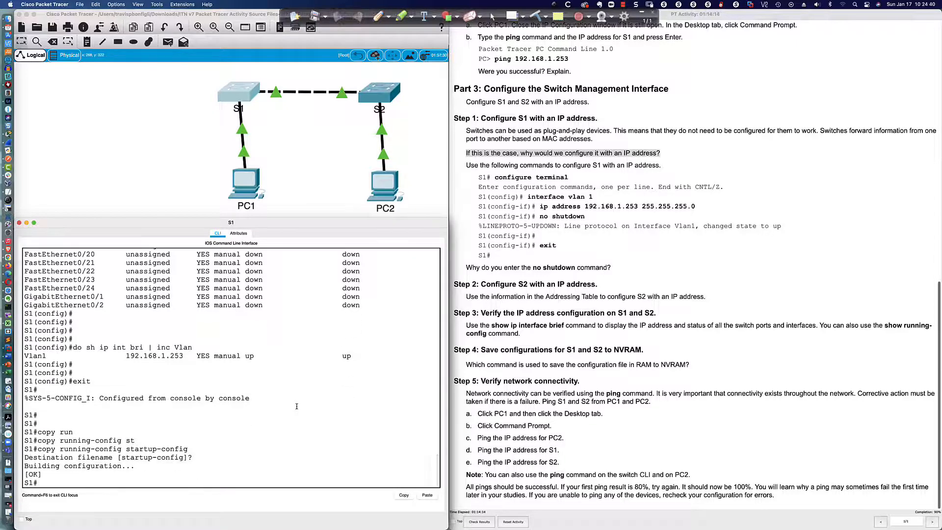
key("Return")
key("Return")
key("Return")
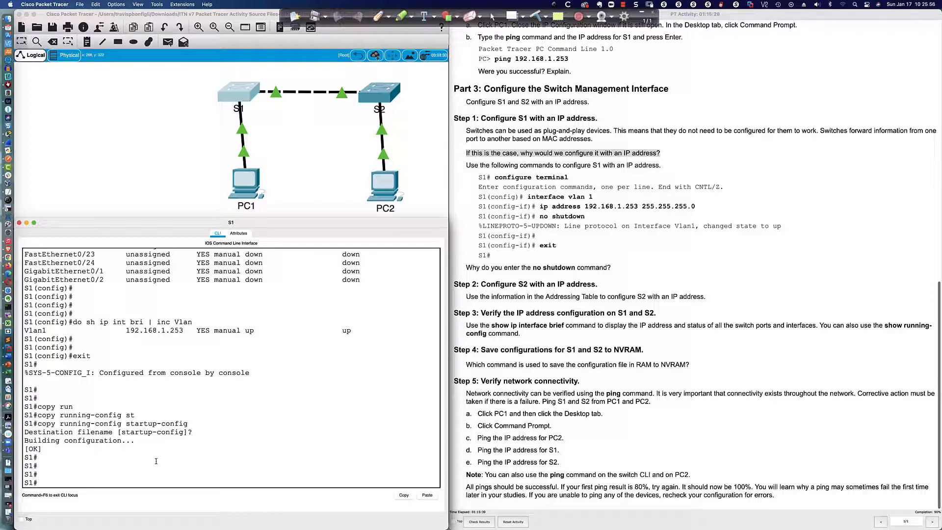
- Save S1 again with 'write memory' and the abbreviated 'w me'
type("write")
key("Tab")
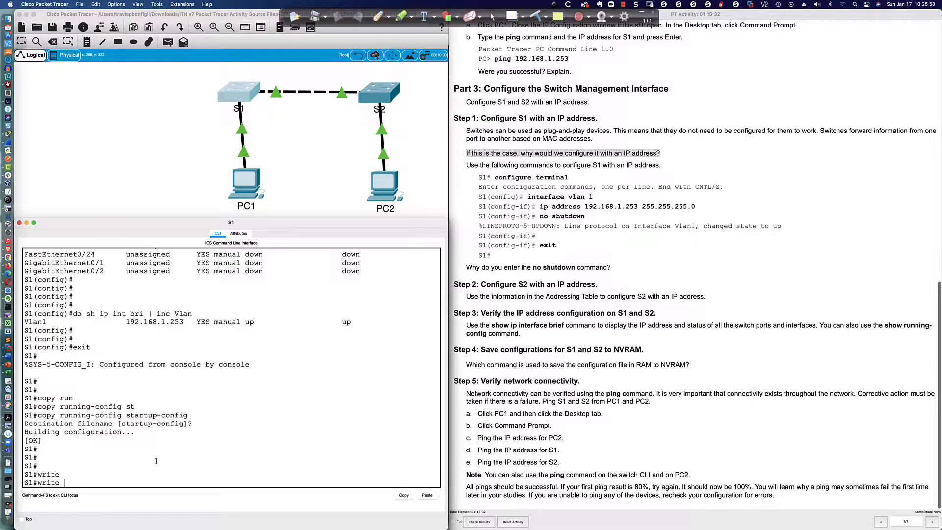
type("mem")
key("Tab")
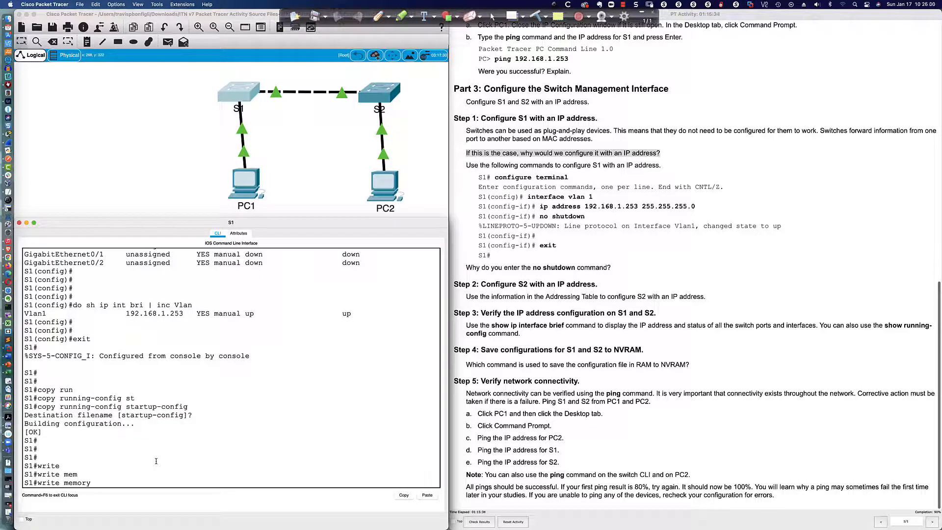
key("Return")
type("w m")
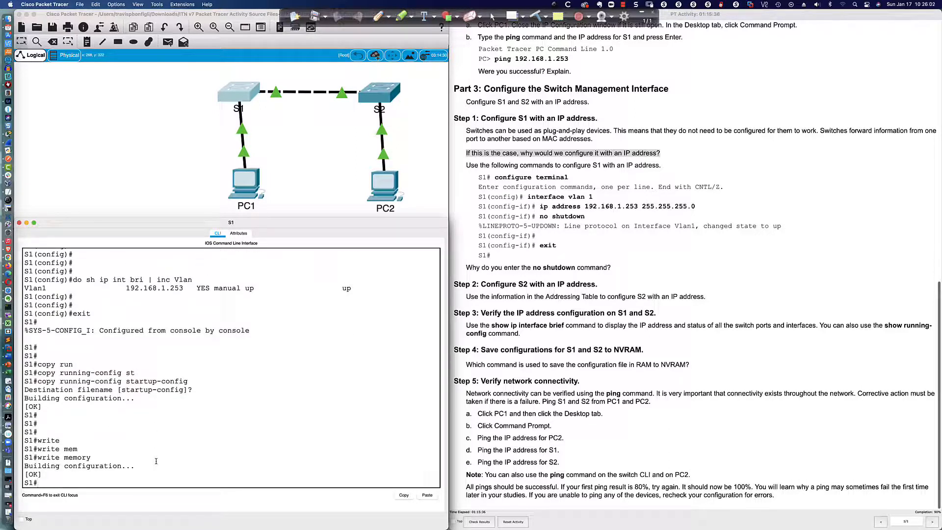
type("e")
key("Return")
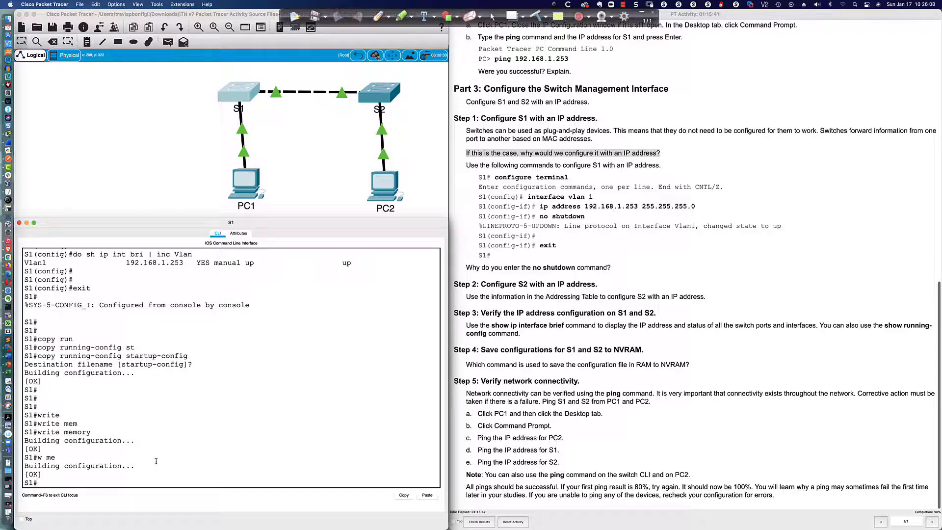
- List the privileged commands with ? and save once more with 'w m'
type("?")
key("space")
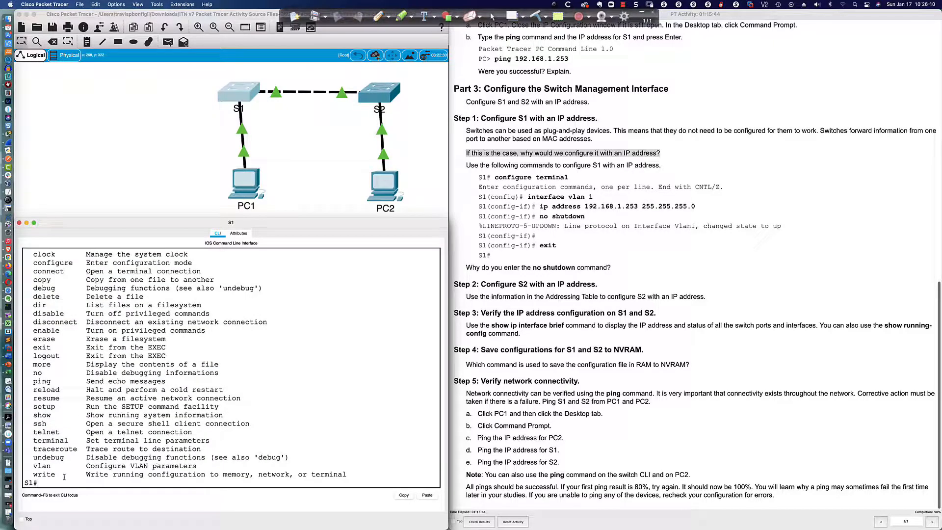
type("w m")
key("Return")
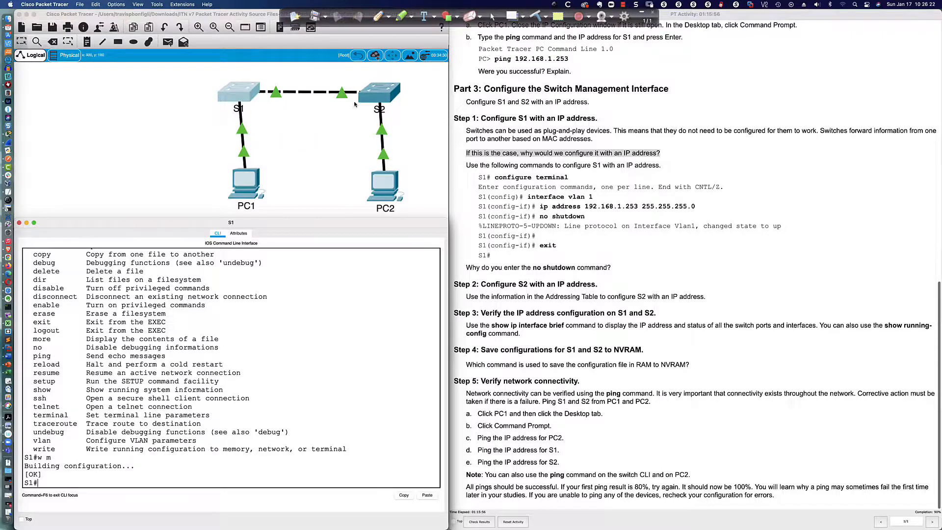
- Save S2 with 'do copy run start' and 'do wri mem', then highlight the Step 4 question
left_click(357, 103)
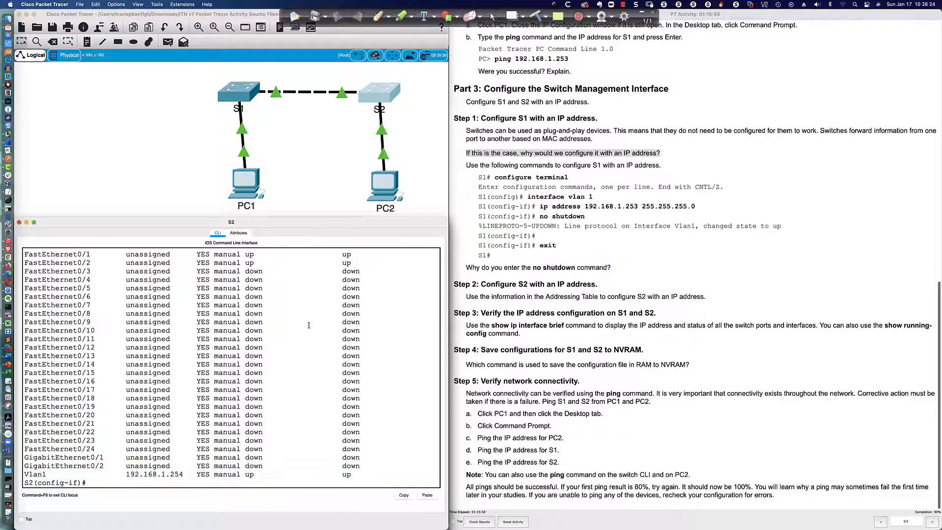
type("do copy run start")
key("Return")
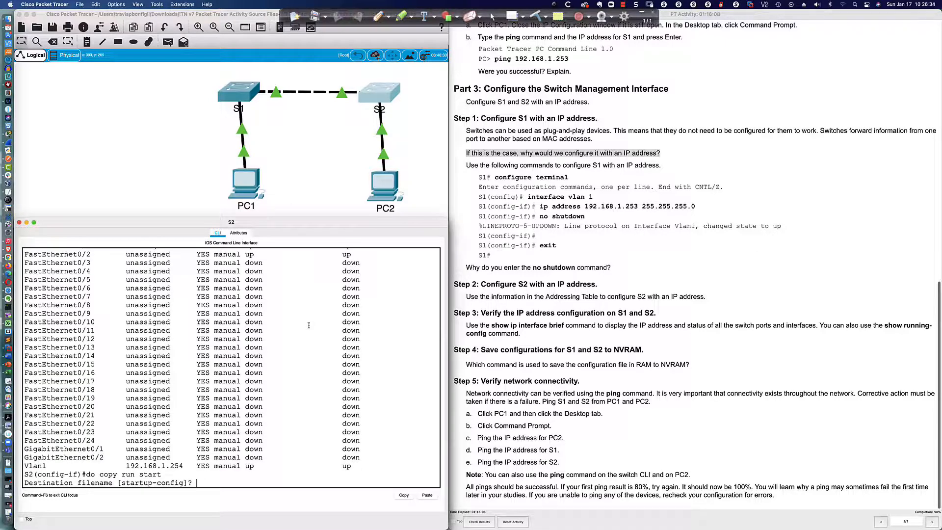
key("Return")
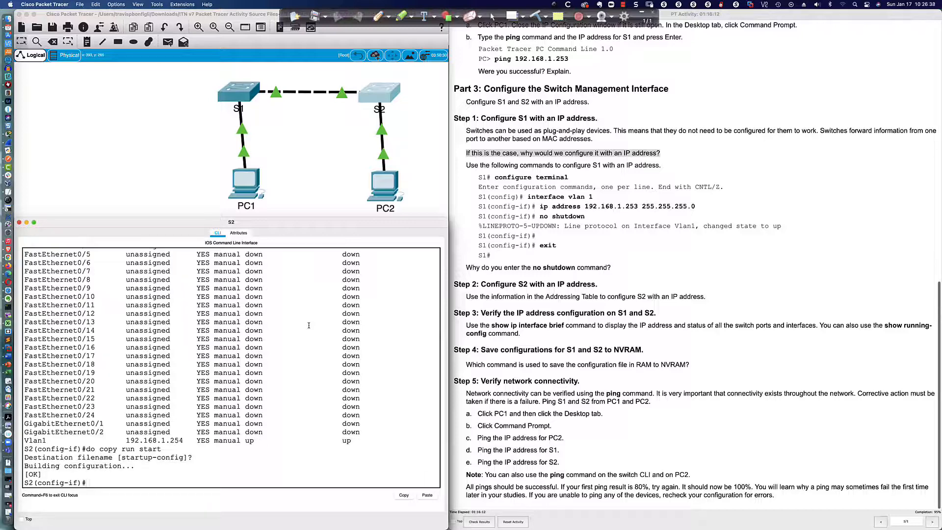
type("do wri mem")
key("Return")
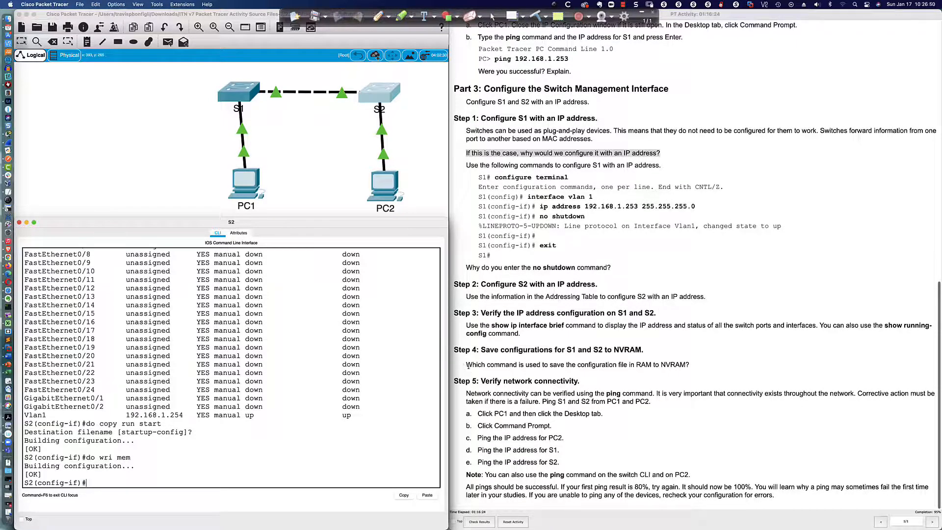
left_click_drag(462, 365, 692, 365)
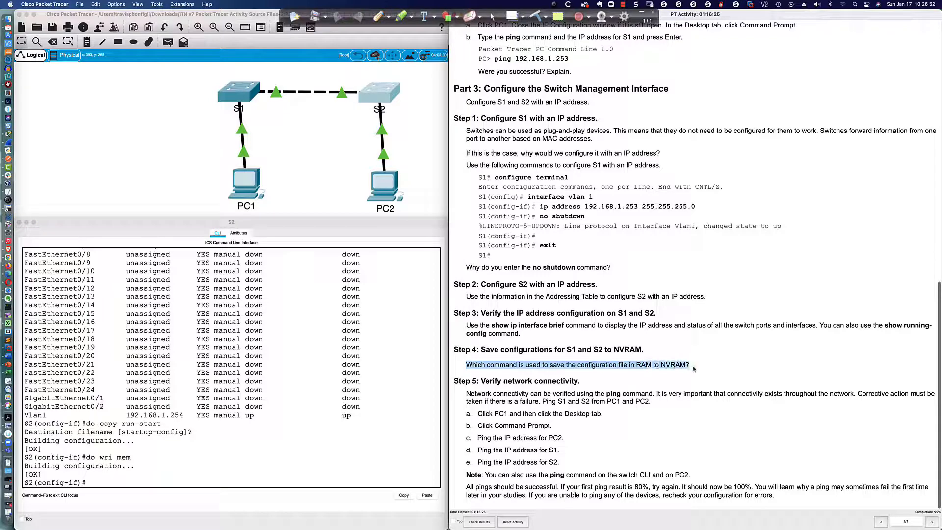
left_click(639, 364)
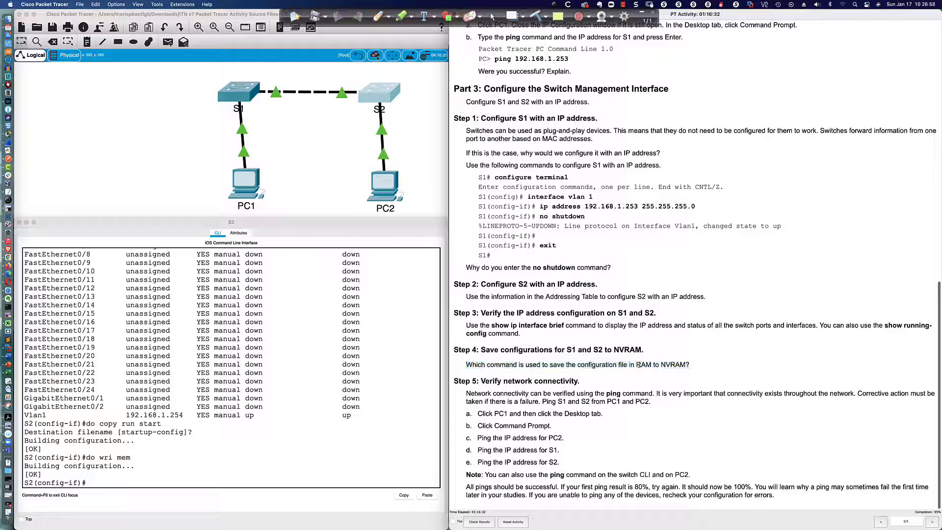
double_click(639, 365)
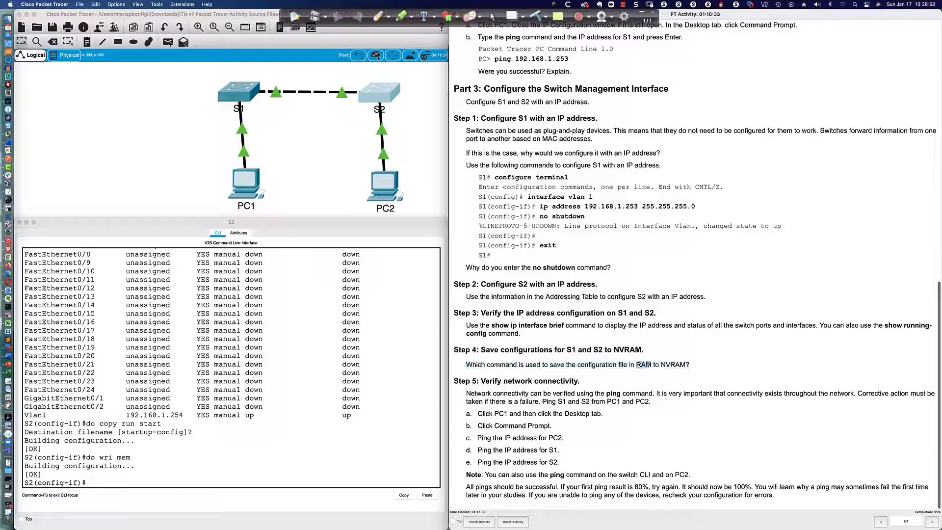
double_click(663, 364)
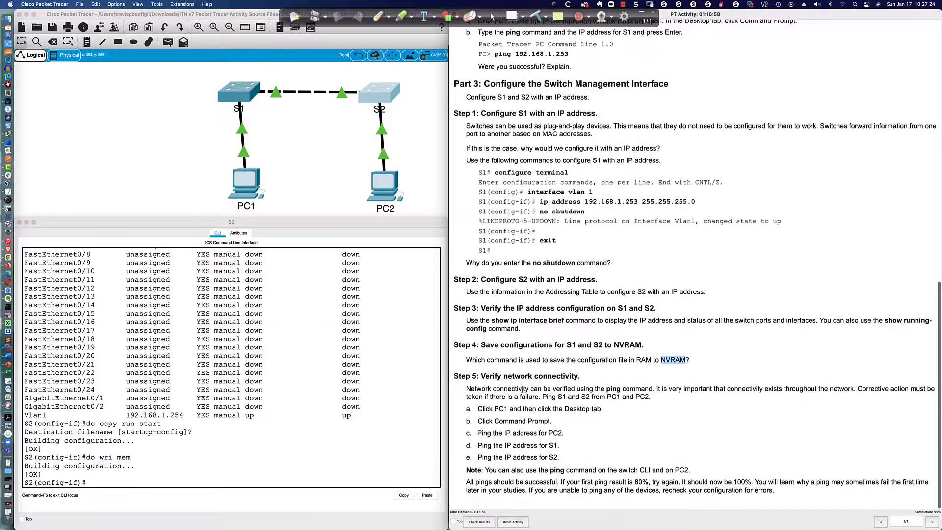
left_click(518, 404)
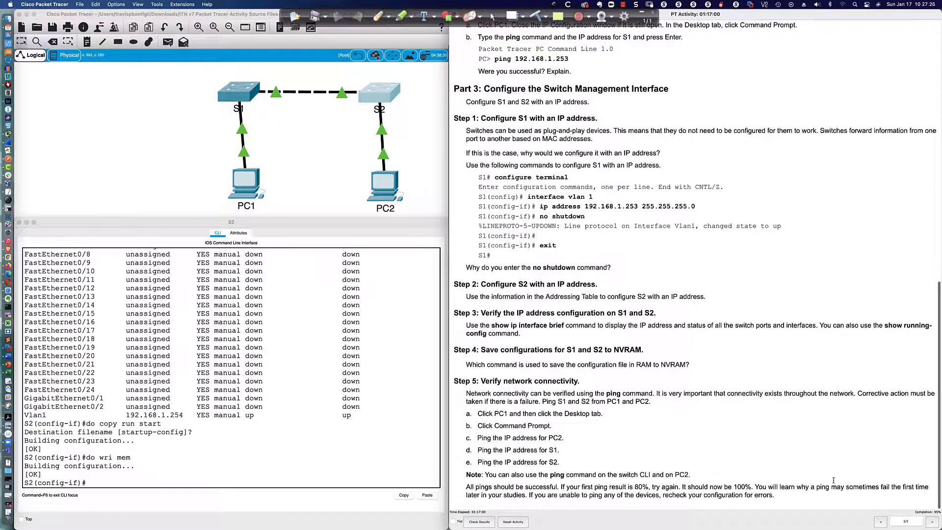
left_click(293, 461)
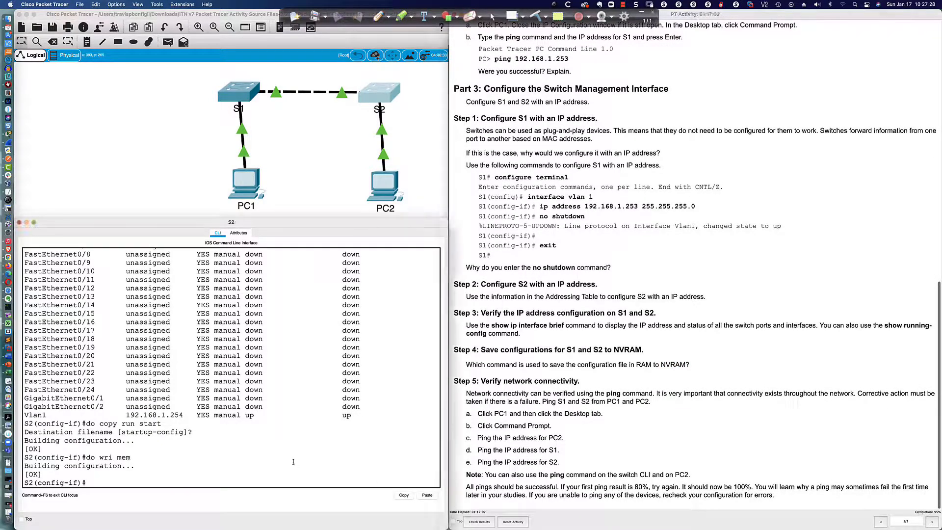
- End configuration mode on S2 and save it with copy running-config startup-config
type("end")
key("Return")
type("copy")
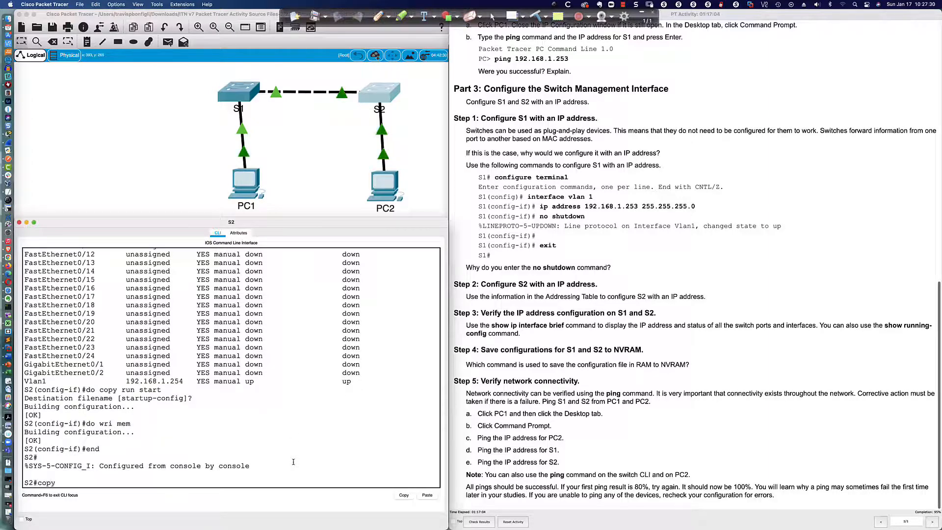
type(" run")
key("Tab")
type("st")
key("Tab")
key("Return")
key("Return")
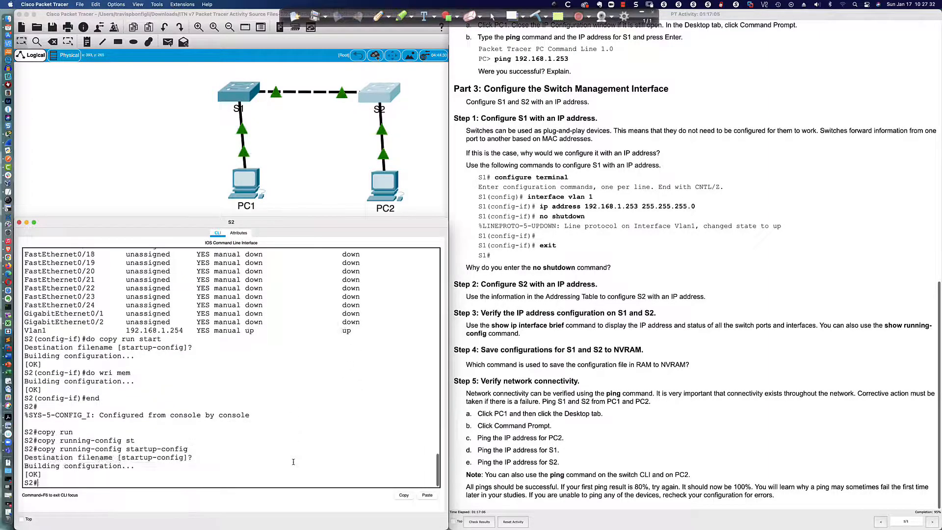
key("Return")
key("Return")
key("Return")
key("Return")
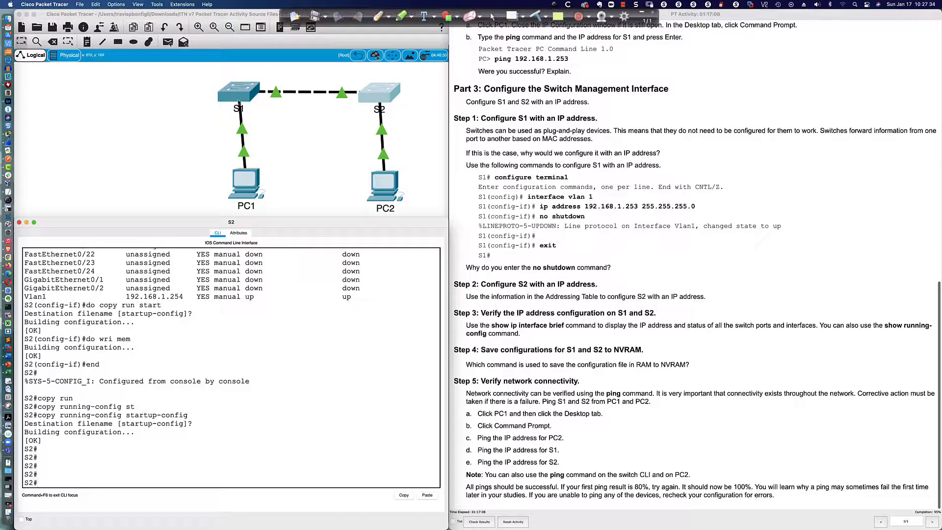
- Save S1 with copy running-config startup-config, accepting the default filename
left_click(238, 99)
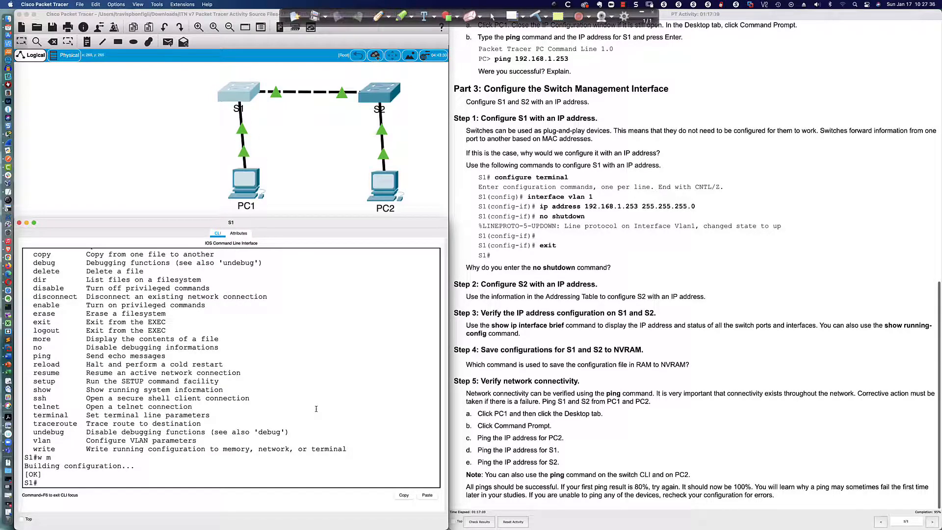
type("copy run")
key("Tab")
type("st")
key("Tab")
key("Return")
key("Return")
key("Return")
key("Return")
key("Return")
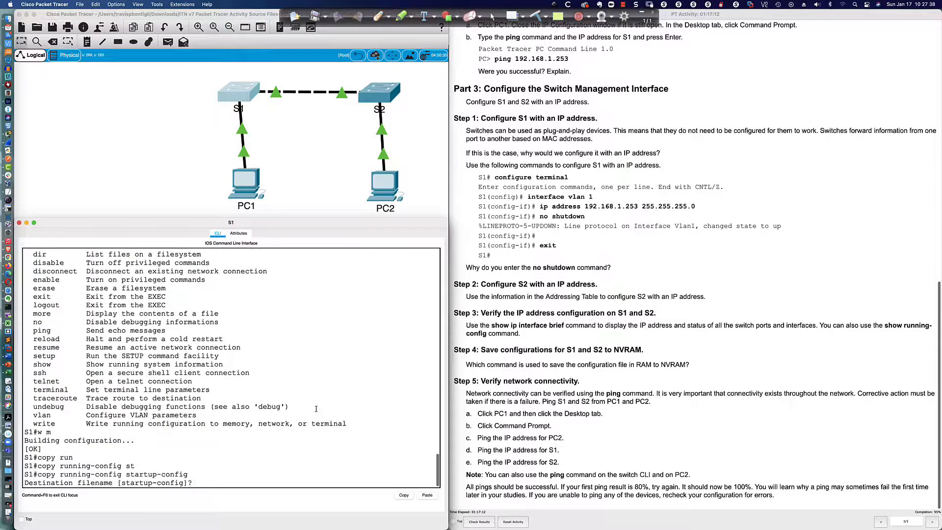
scroll(316, 409, "up", 1)
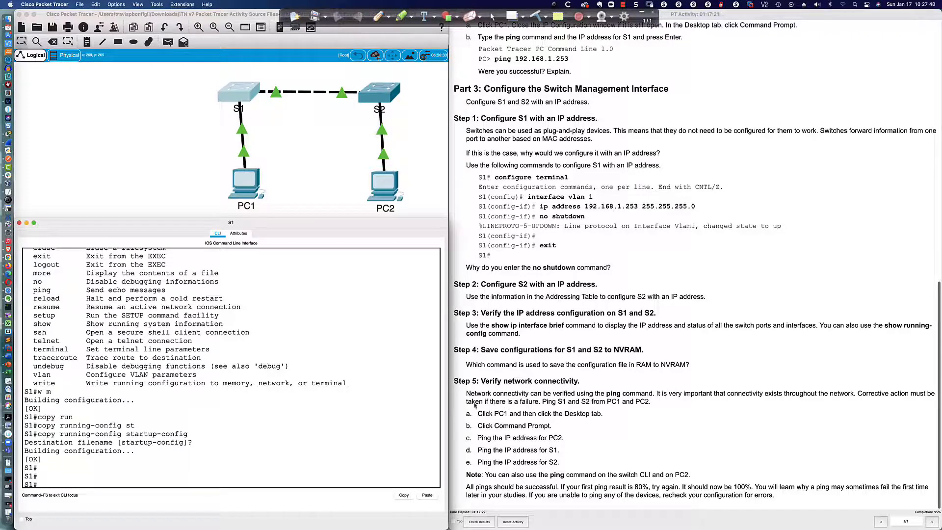
- Rerun PC1's ping to 192.168.1.253 and highlight the timed-out line and the address
left_click(245, 182)
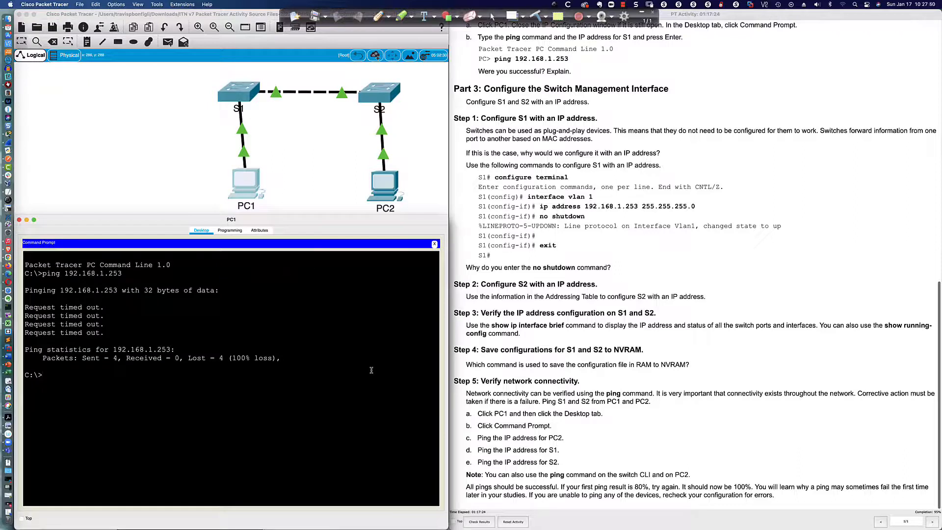
key("Up")
key("Return")
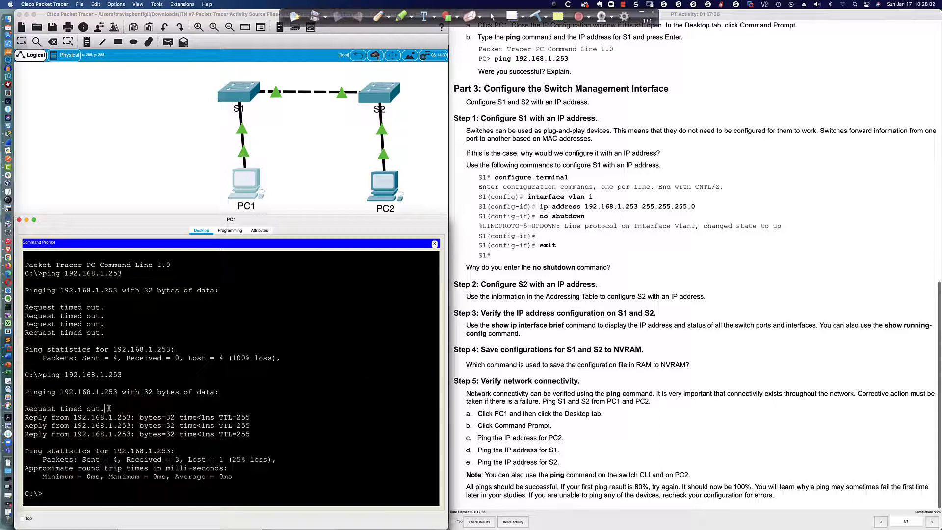
left_click_drag(105, 409, 24, 409)
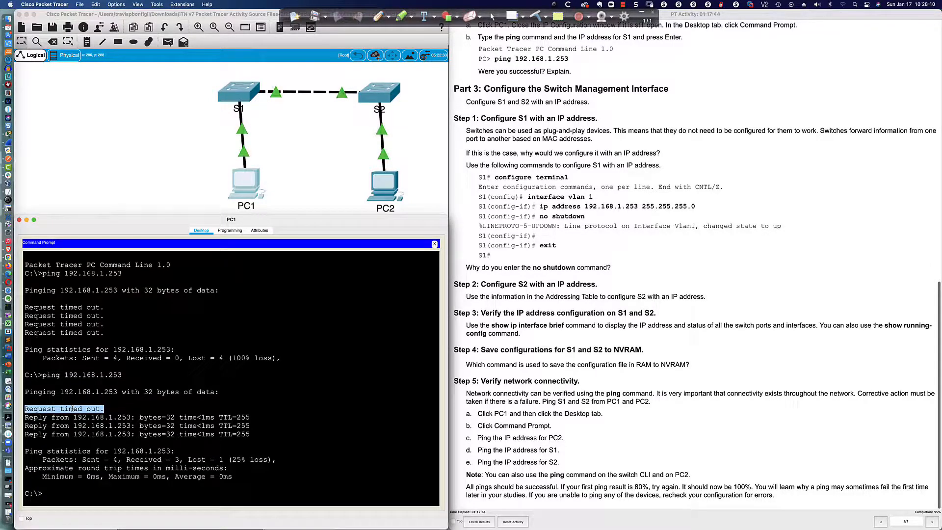
left_click(107, 409)
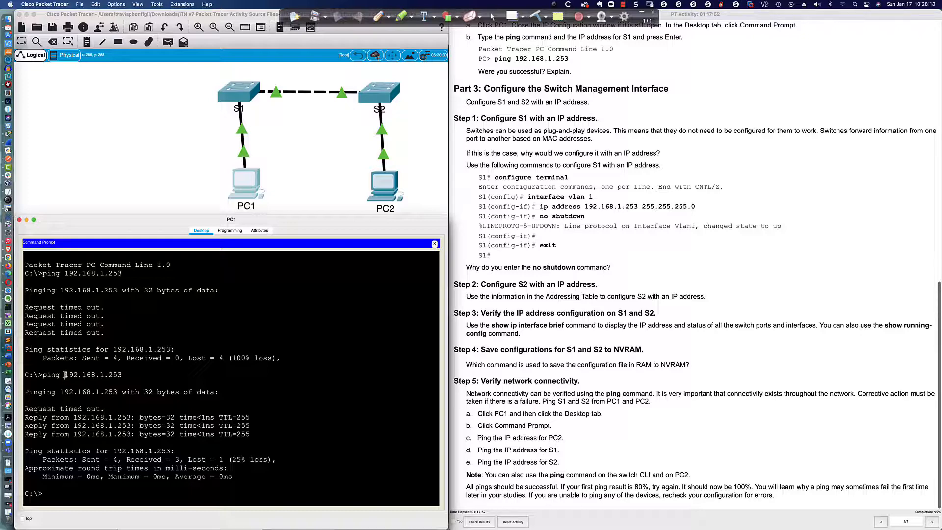
left_click_drag(64, 374, 122, 375)
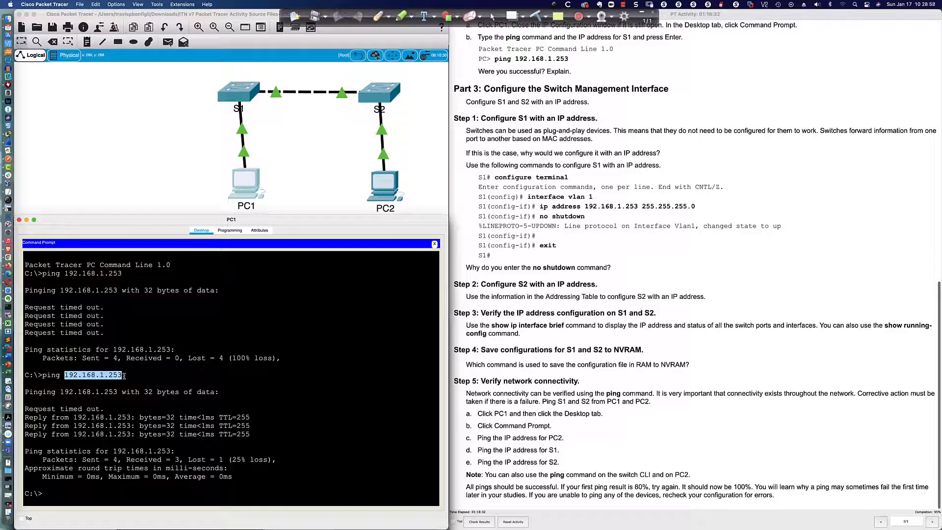
- List PC1's ARP table with arp -a and highlight S1's entry 192.168.1.253 / 0002.1714.2963
left_click(85, 491)
type("a")
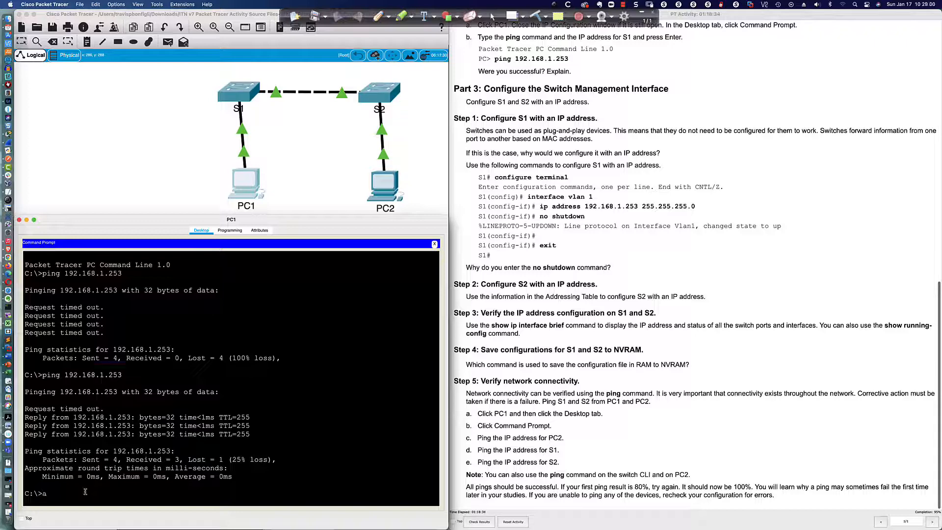
type("rp -a")
key("Return")
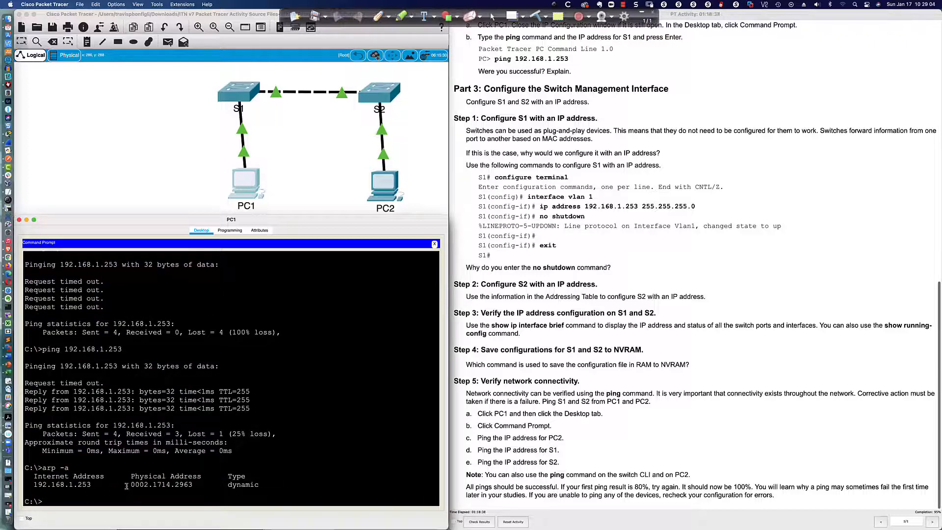
left_click_drag(127, 485, 191, 491)
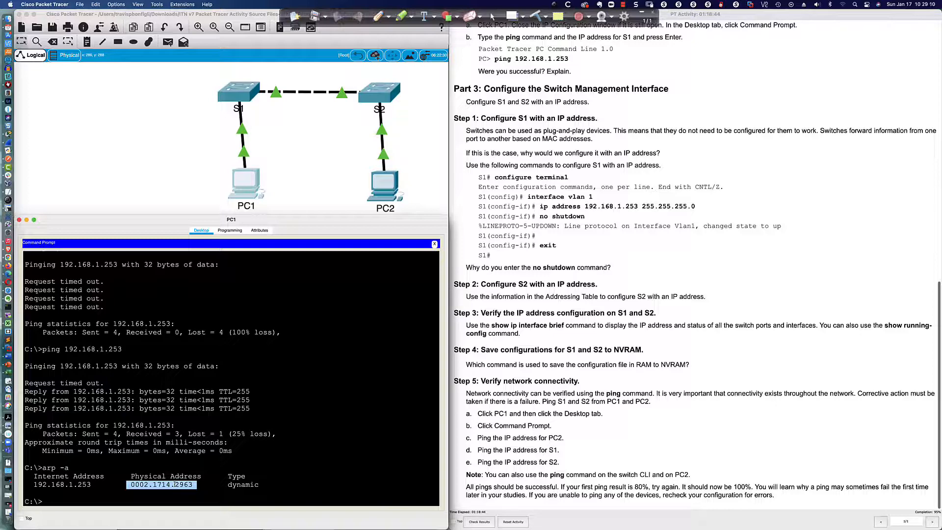
left_click_drag(97, 484, 34, 485)
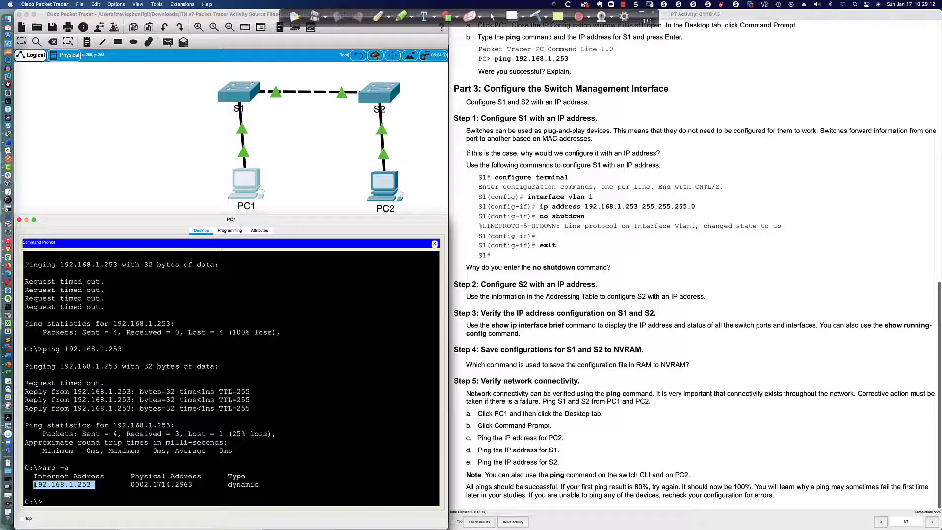
left_click(137, 499)
- Ping S2 at 192.168.1.254 from PC1 and highlight the Request timed out line
type("ping")
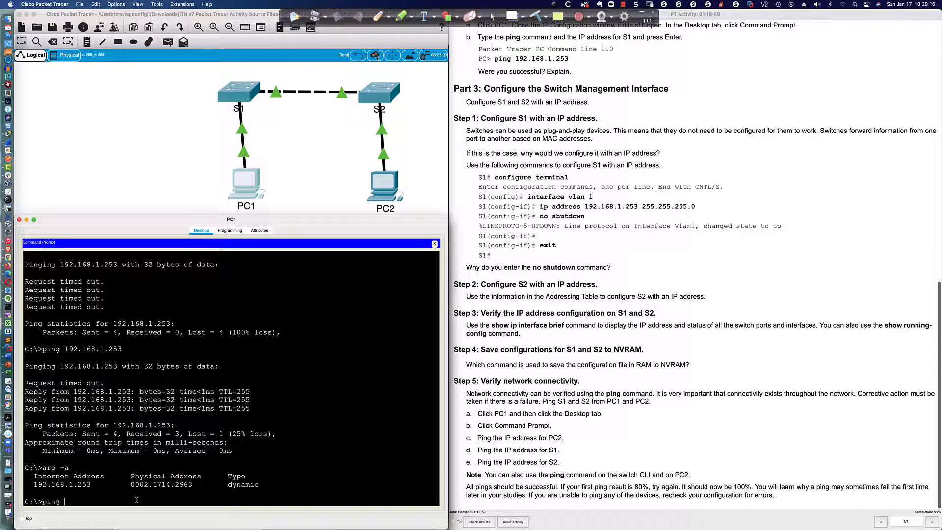
type(" 192.168.1.254")
key("Return")
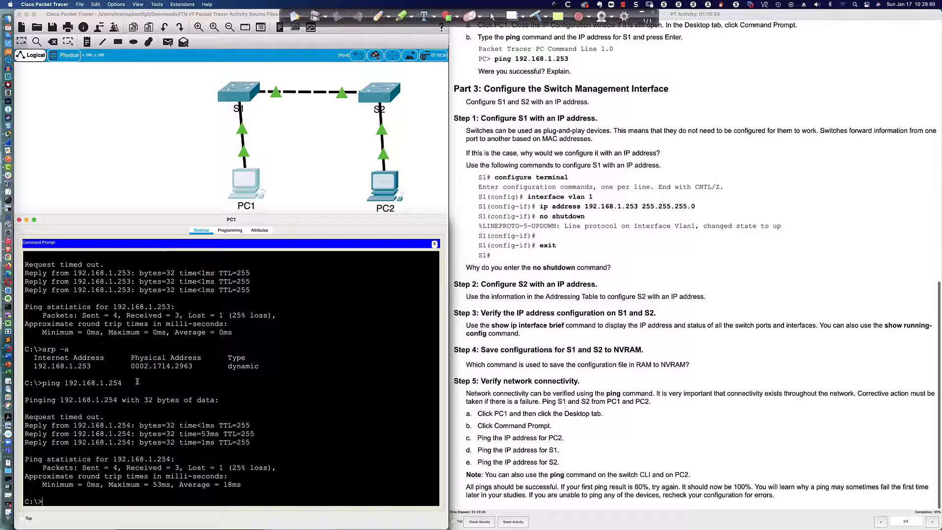
left_click_drag(103, 416, 24, 416)
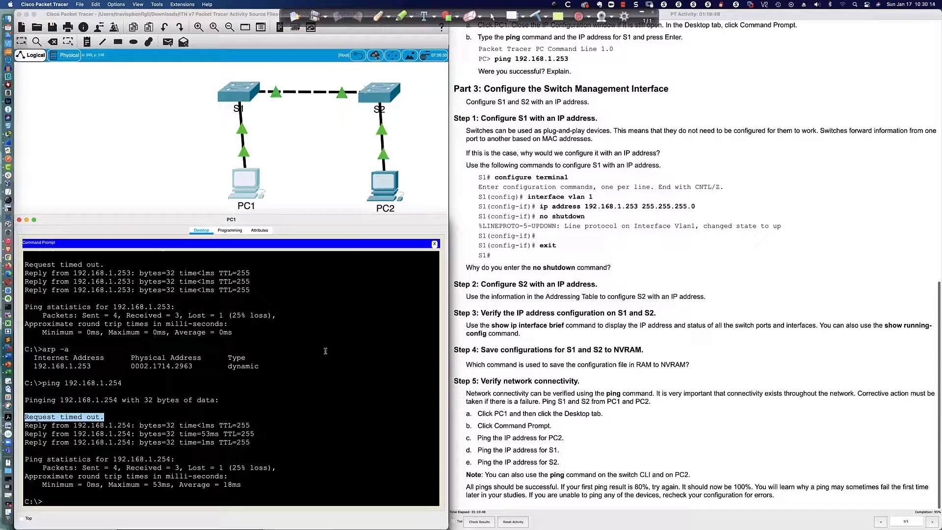
- Ping 192.168.1.254 again, then rerun arp -a and mark S2's MAC address
left_click(356, 472)
key("Up")
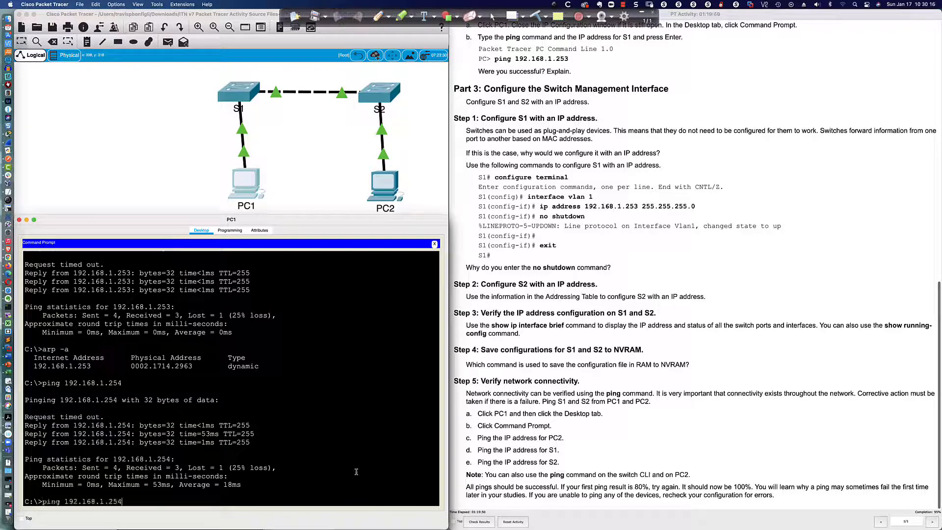
key("Return")
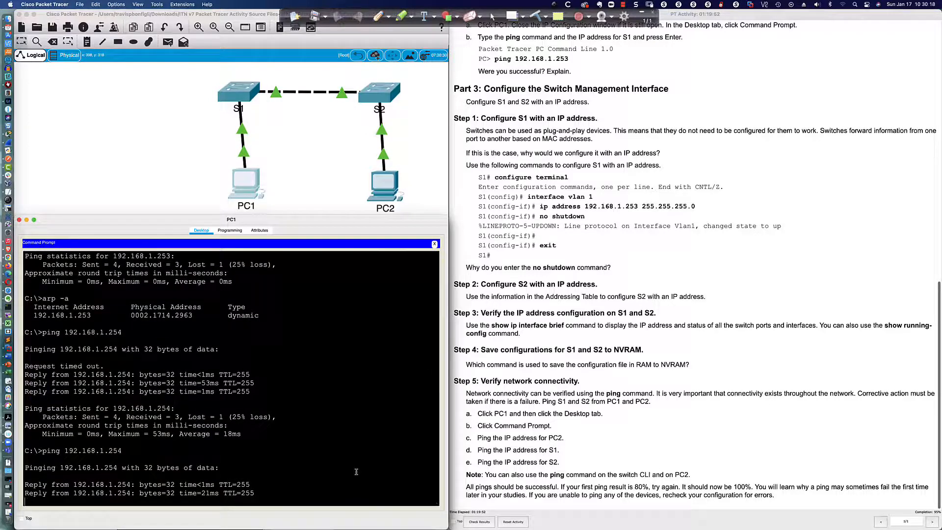
type("arp -a")
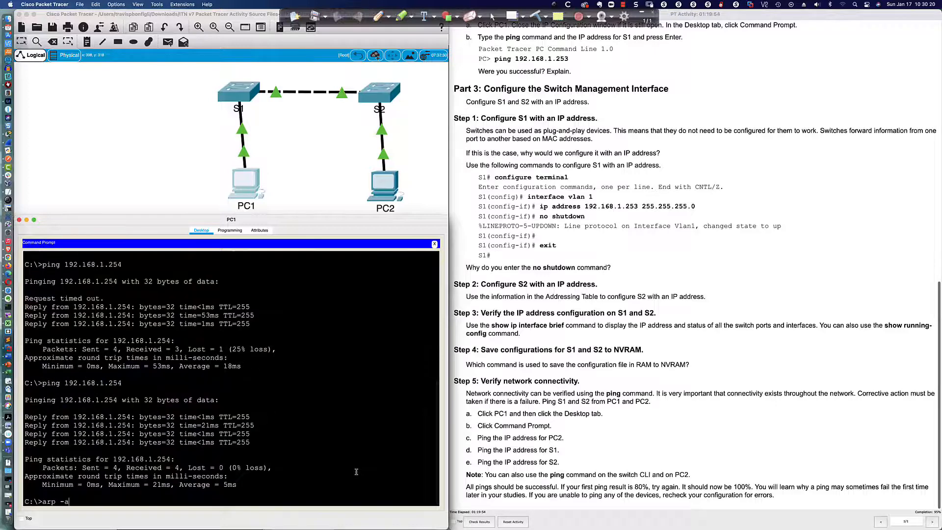
key("Return")
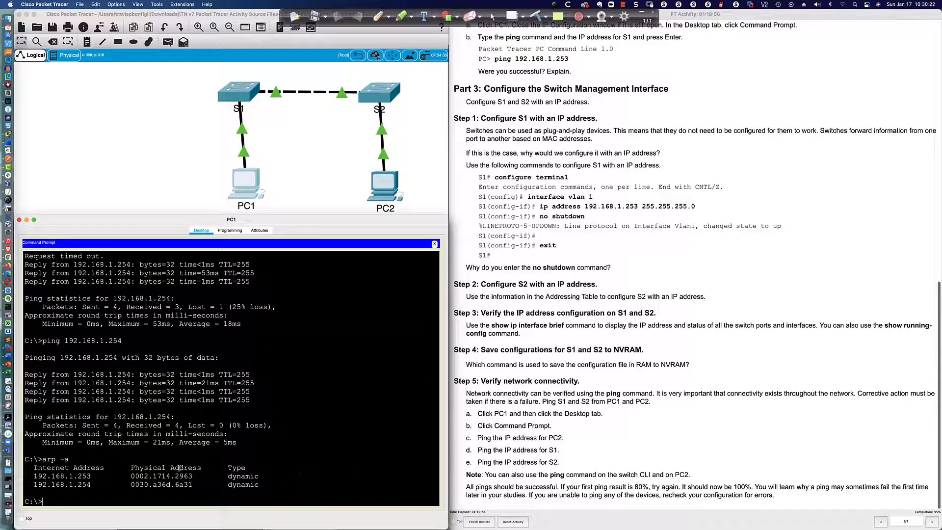
left_click_drag(130, 484, 193, 484)
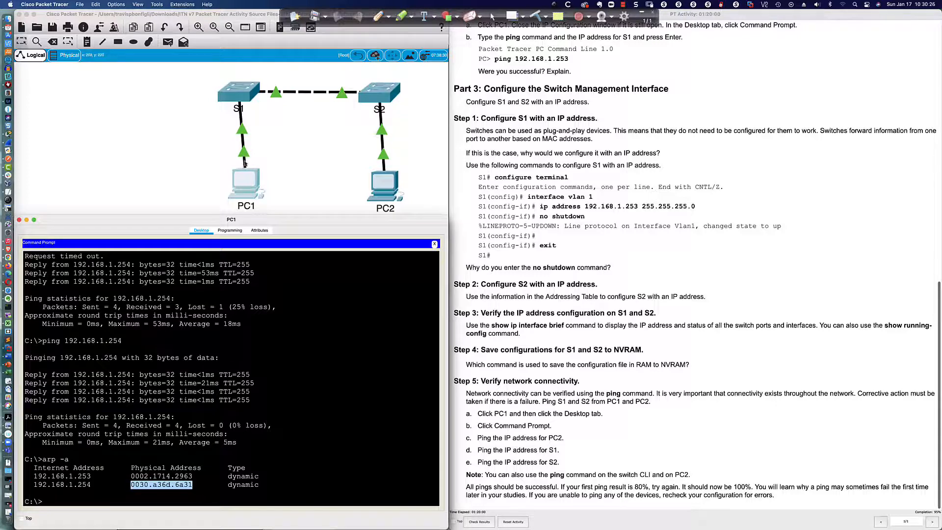
- Annotate the PC1–S1–S2 path with the pen, then bring up S1's console
left_click(379, 17)
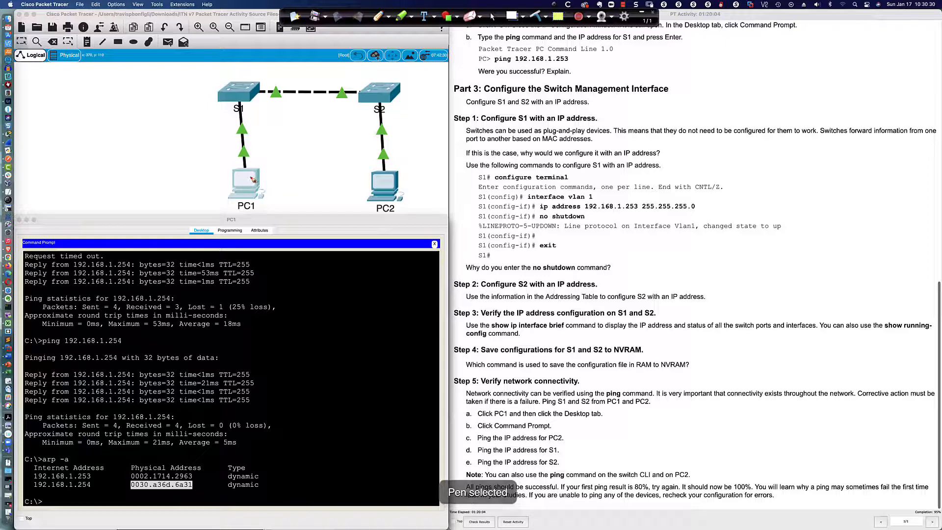
mouse_move(251, 179)
left_mouse_down()
mouse_move(245, 100)
mouse_move(369, 95)
left_mouse_up()
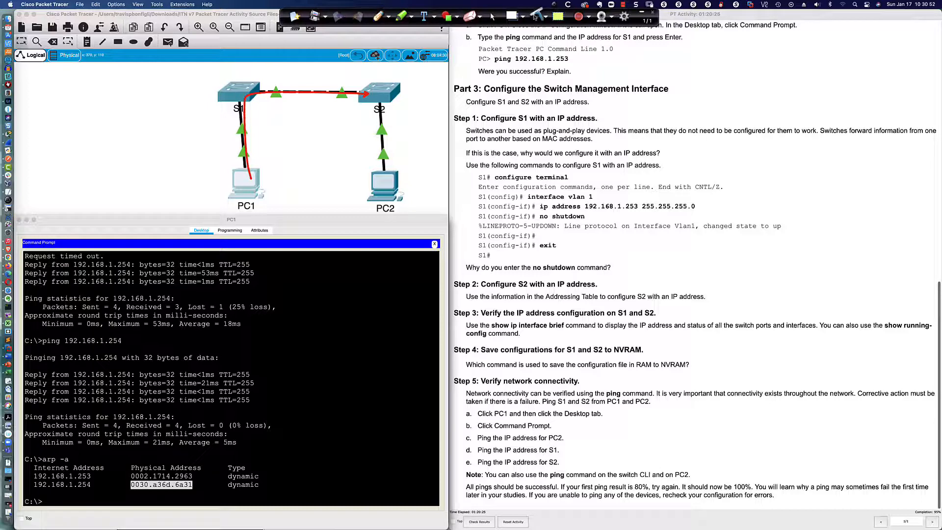
left_click(491, 16)
left_click(286, 471)
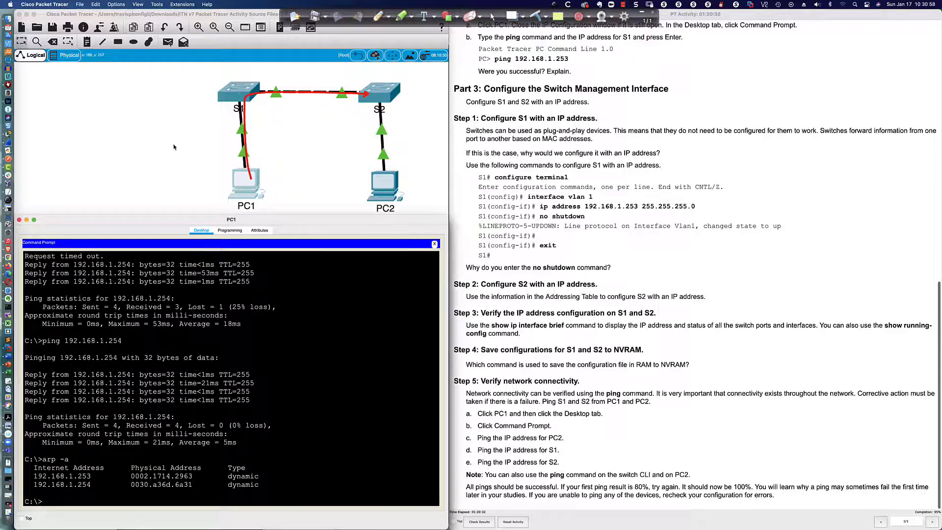
left_click(241, 91)
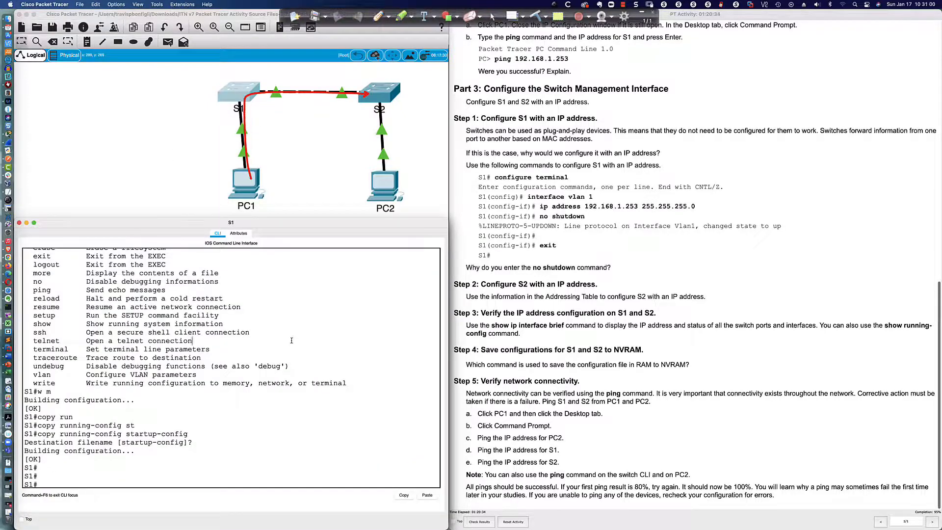
key("Return")
key("Return")
key("Return")
- List S1's MAC address table with 'sh mac address-table'
type("sh mac")
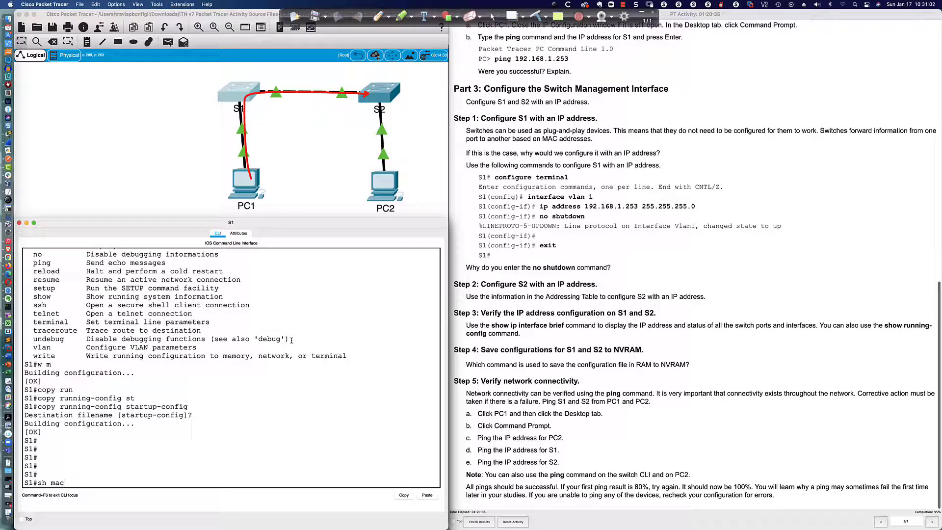
type(" ad")
key("Tab")
key("Return")
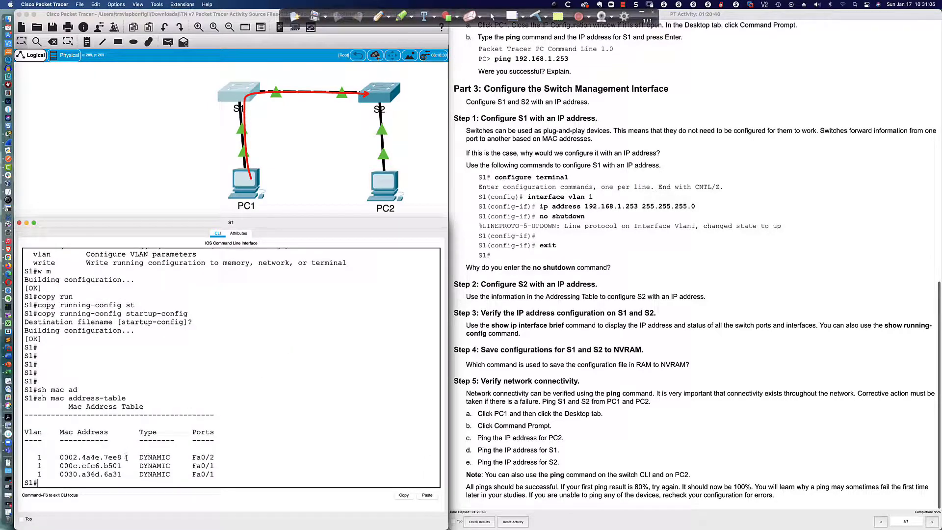
- Compare PC1's ARP MAC for 192.168.1.254 with S1's entries 0030.a36d.6a31 and 000c.cfc6.b501
left_click(249, 183)
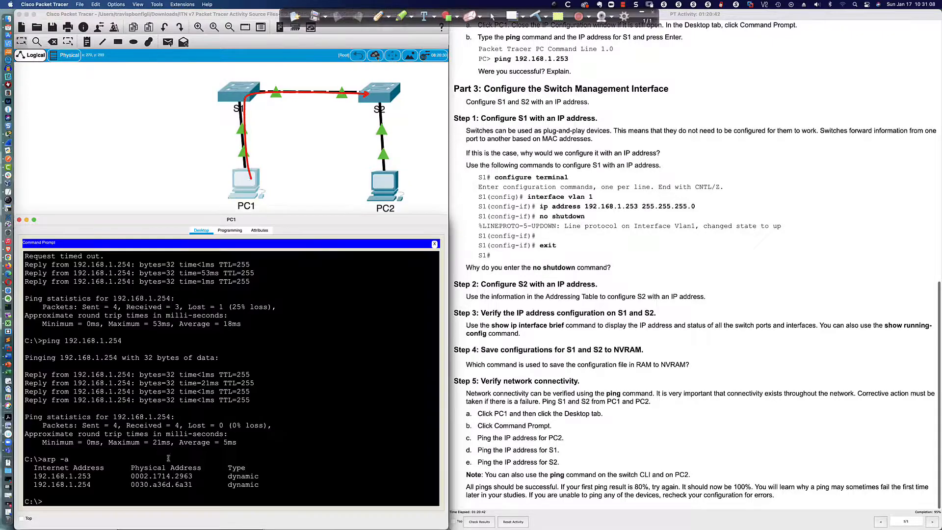
left_click_drag(131, 484, 193, 485)
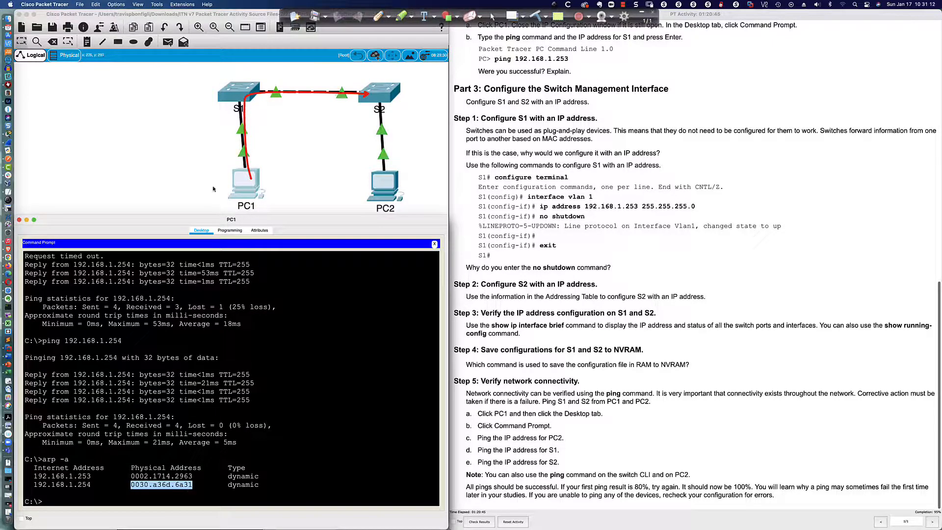
left_click(229, 93)
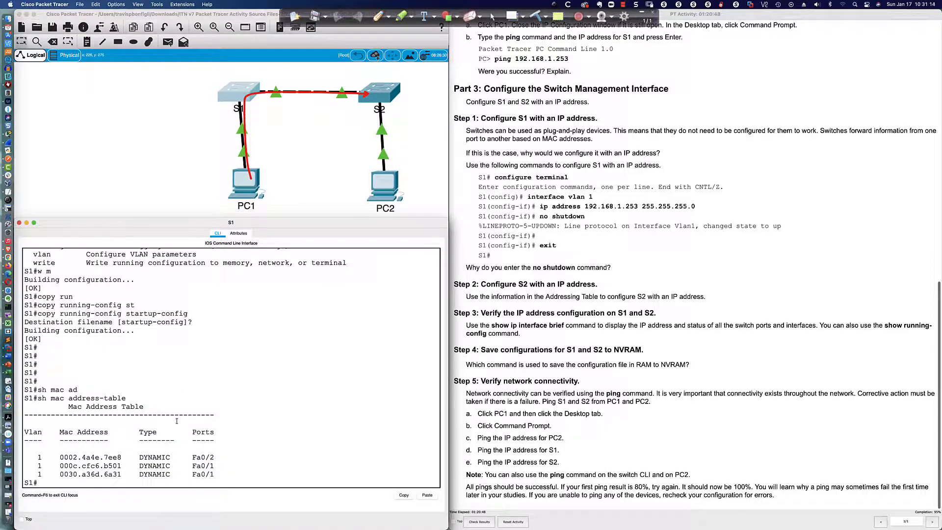
left_click_drag(60, 474, 214, 475)
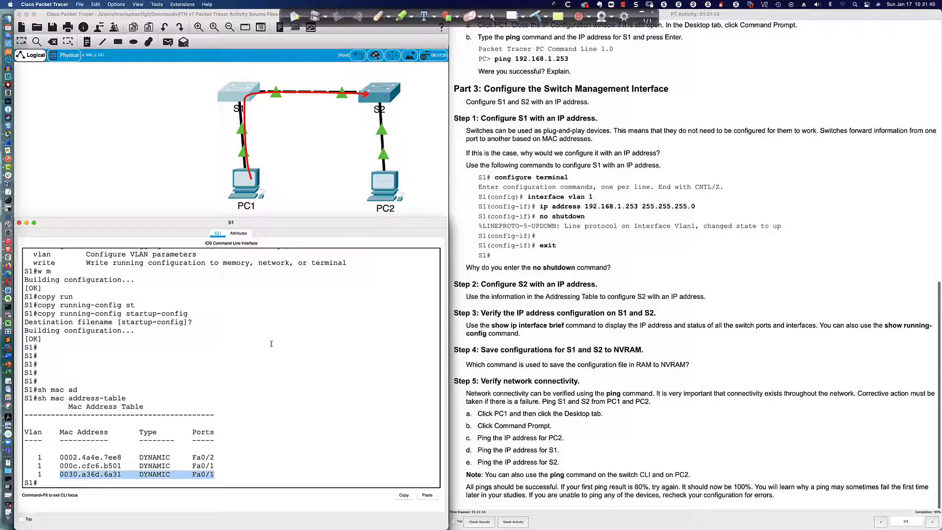
left_click_drag(57, 465, 215, 467)
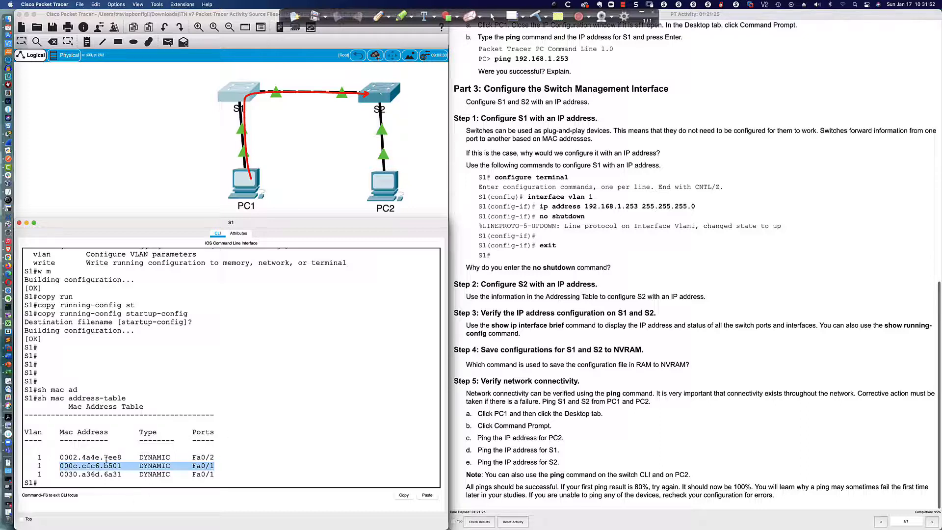
left_click_drag(103, 465, 122, 466)
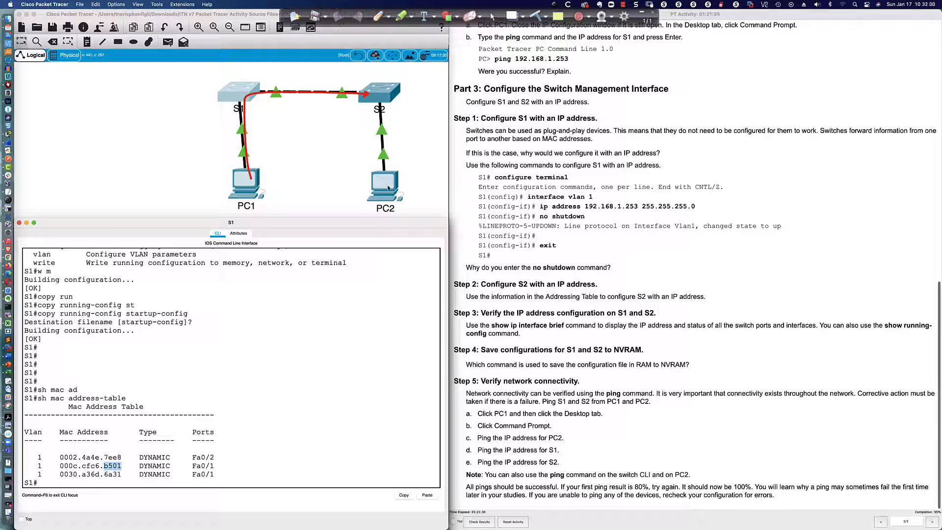
left_click(244, 182)
left_click(312, 410)
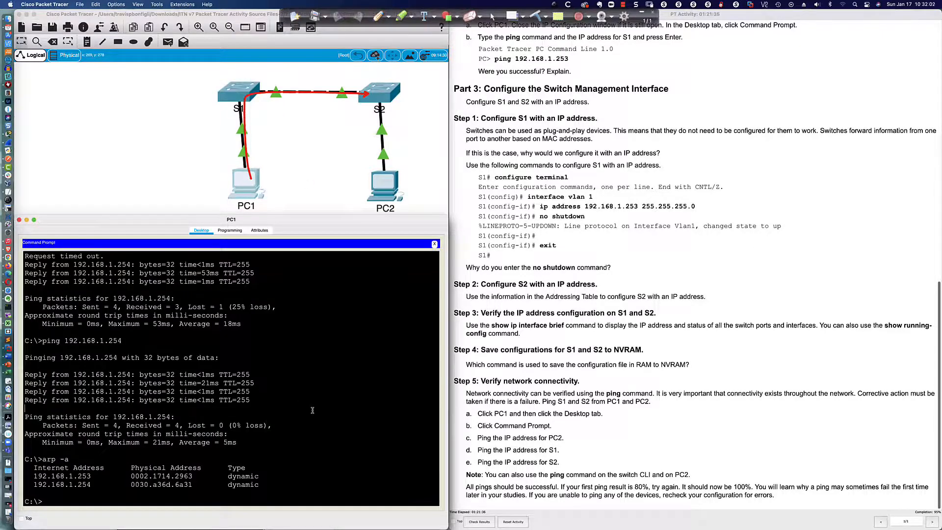
- Ping 192.168.1.2 from PC1, then list S2's MAC address table
type("ping 192.168.1.2")
key("Return")
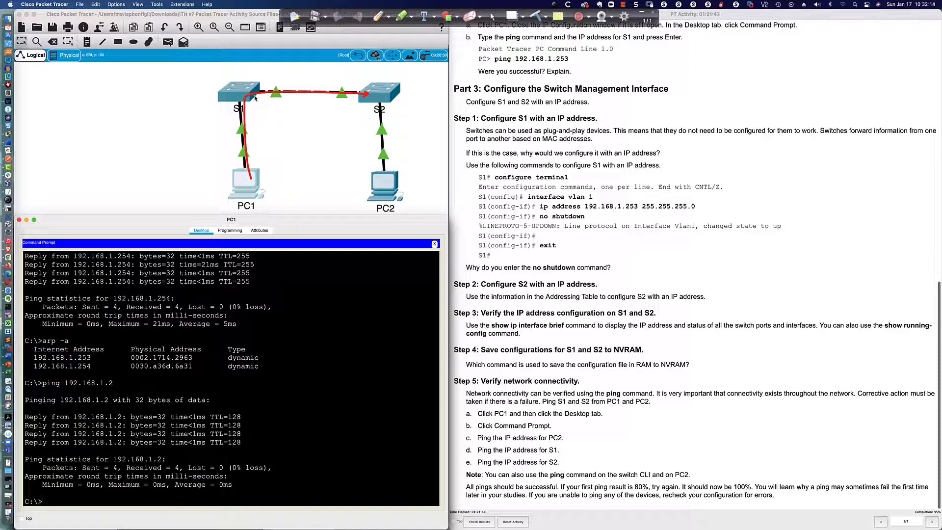
left_click(382, 96)
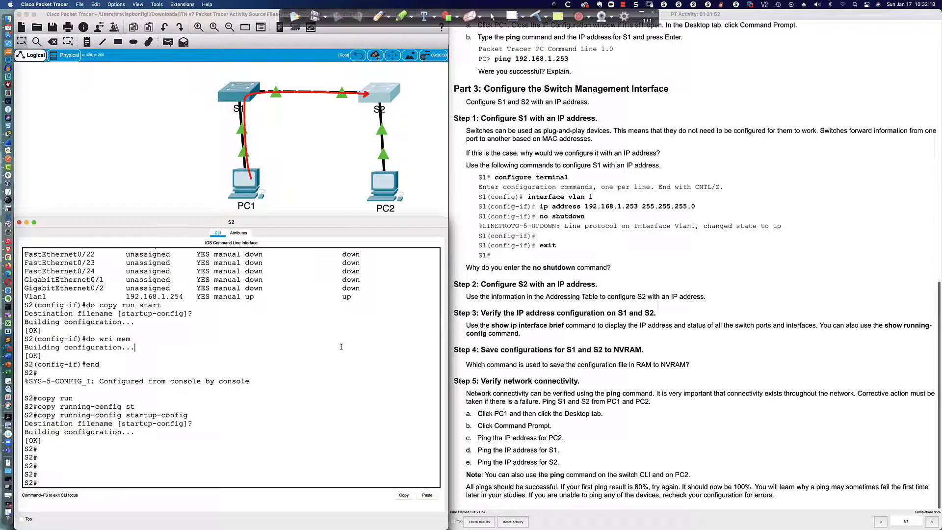
type("sh mac add")
key("Tab")
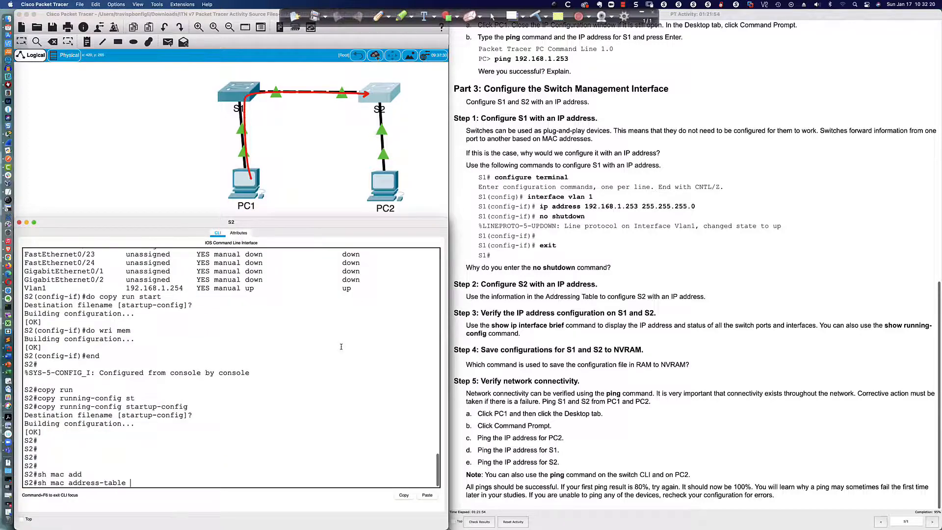
key("Return")
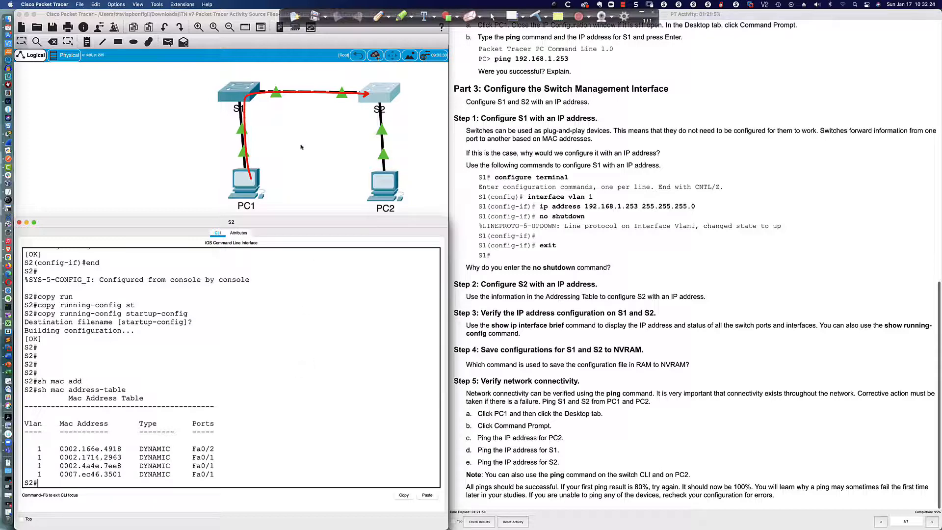
- Compare the S1 and S2 consoles, then open PC2's device window
left_click(234, 95)
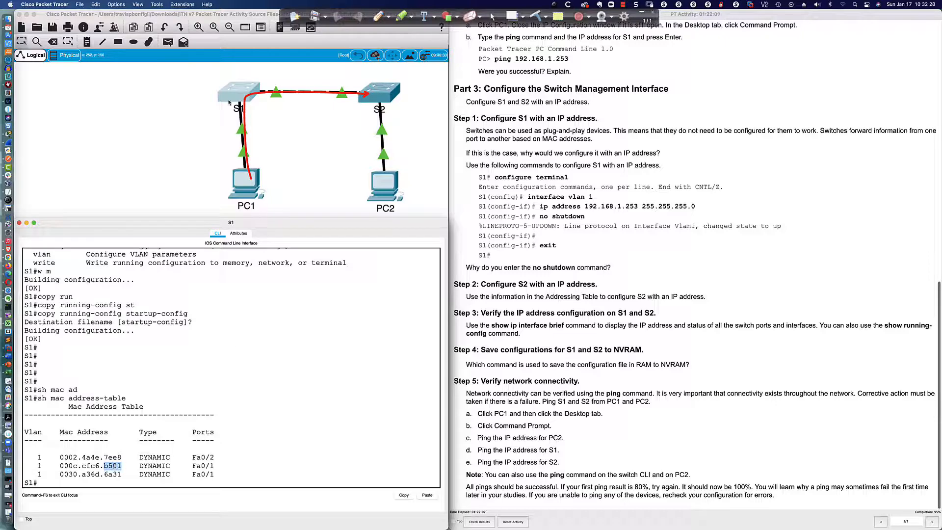
left_click(379, 94)
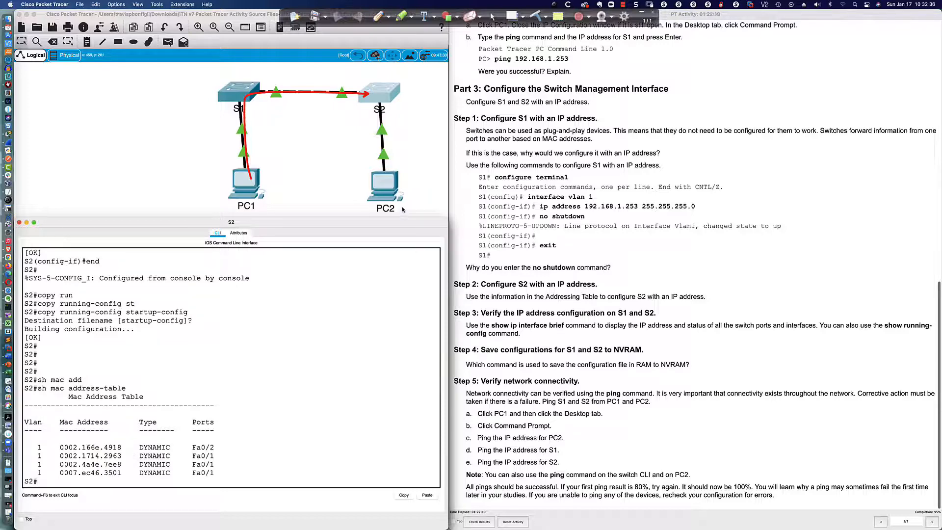
left_click(386, 193)
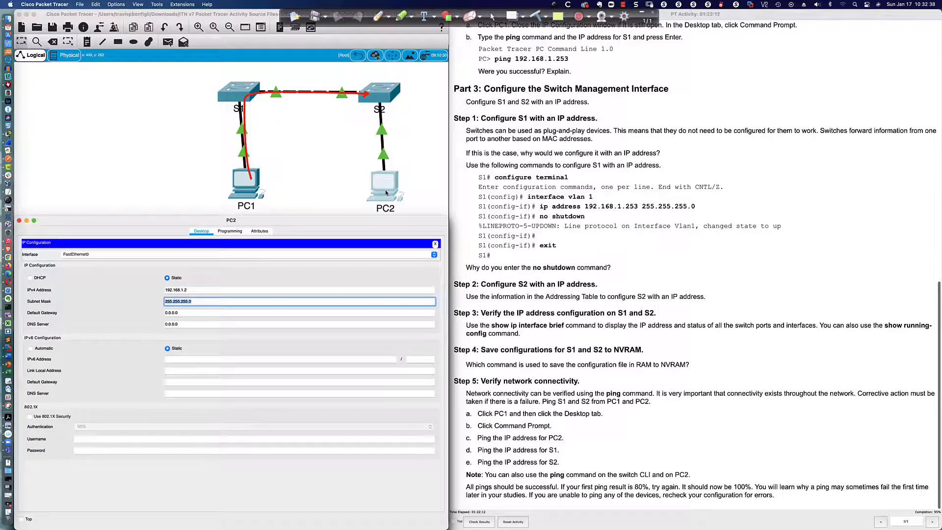
- Close PC2's IP configuration, check S1's MAC entry 000c.cfc6.b501 on Fa0/1, then return to PC1
left_click(434, 244)
left_click(310, 257)
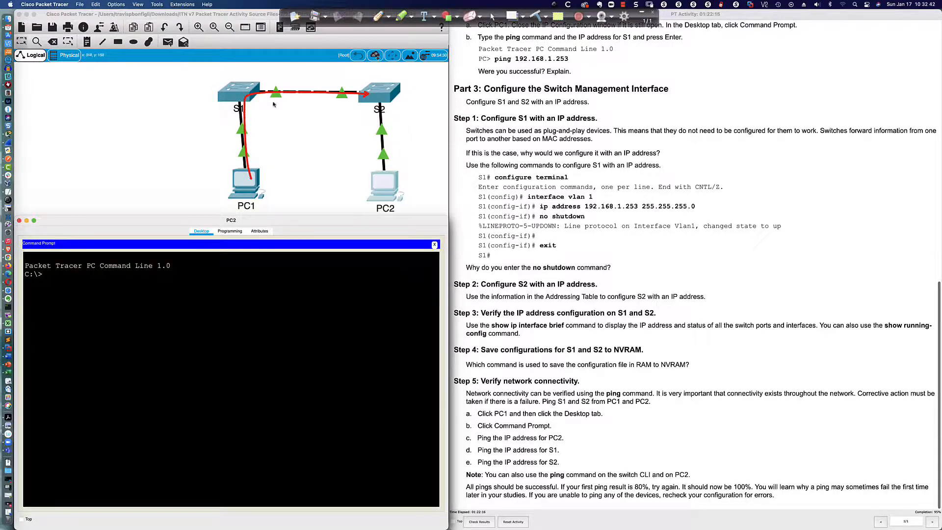
left_click(237, 96)
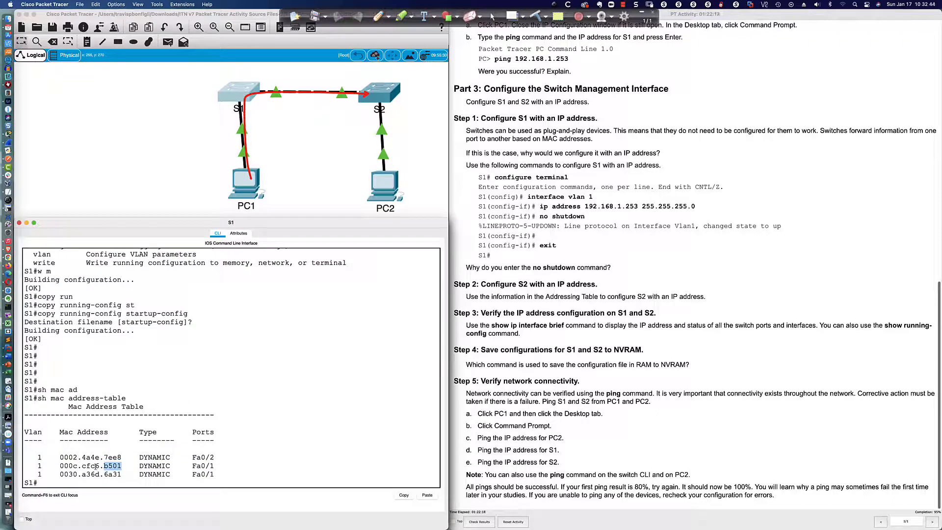
left_click_drag(191, 465, 220, 466)
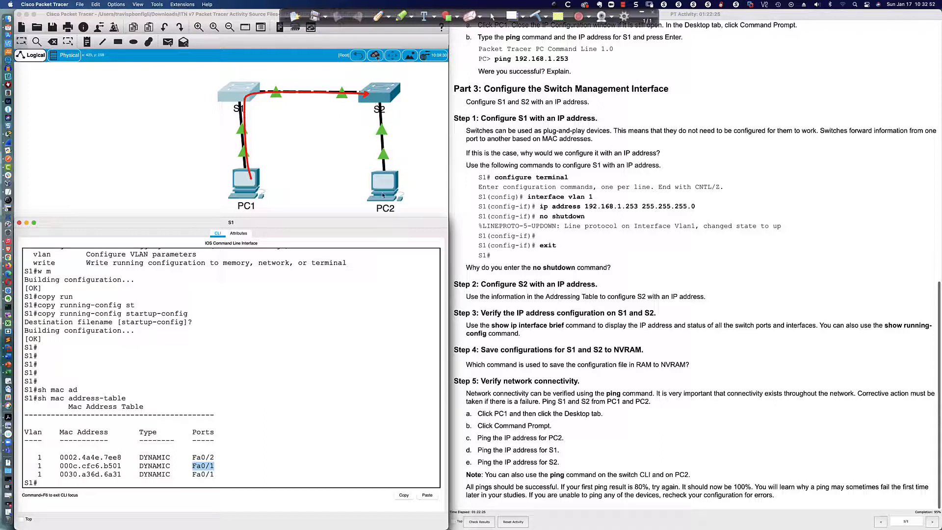
left_click(246, 187)
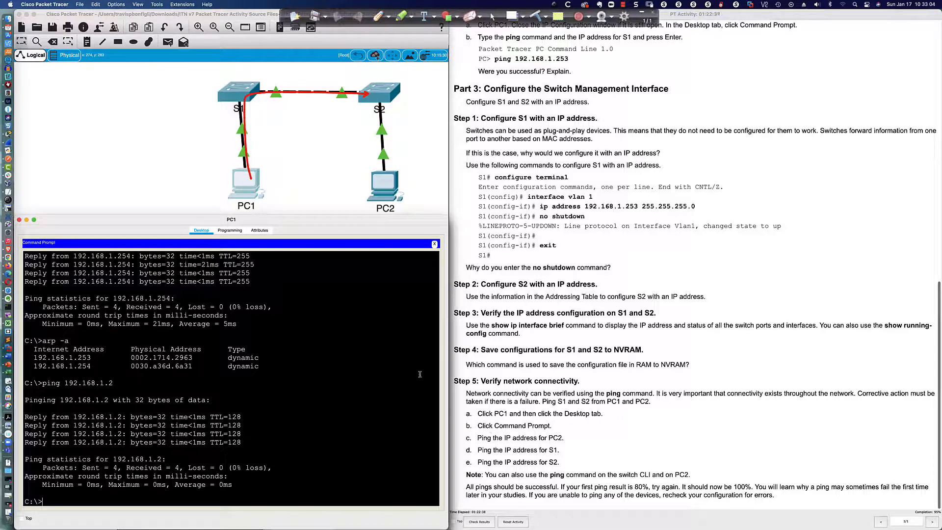
- Ping PC1 at 192.168.1.1 from PC2's command prompt
left_click(386, 184)
type("pi")
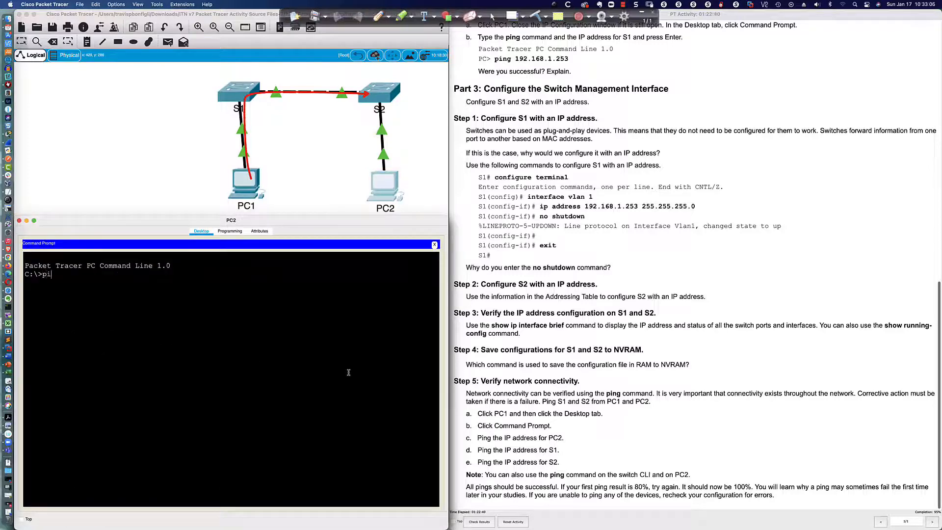
type("ng 192.168.1.1")
key("Return")
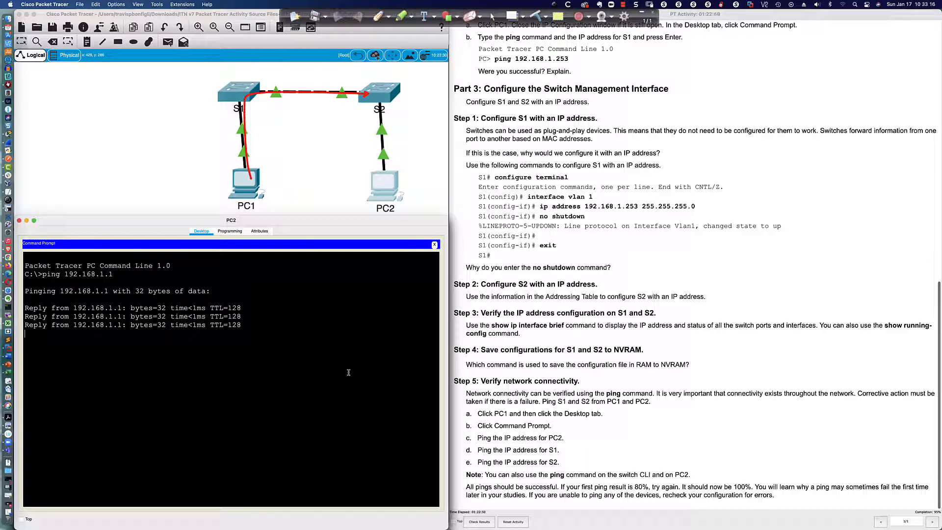
- Ping S1 at 192.168.1.253 from PC2, noting the first reply timed out
key("Up")
key("BackSpace")
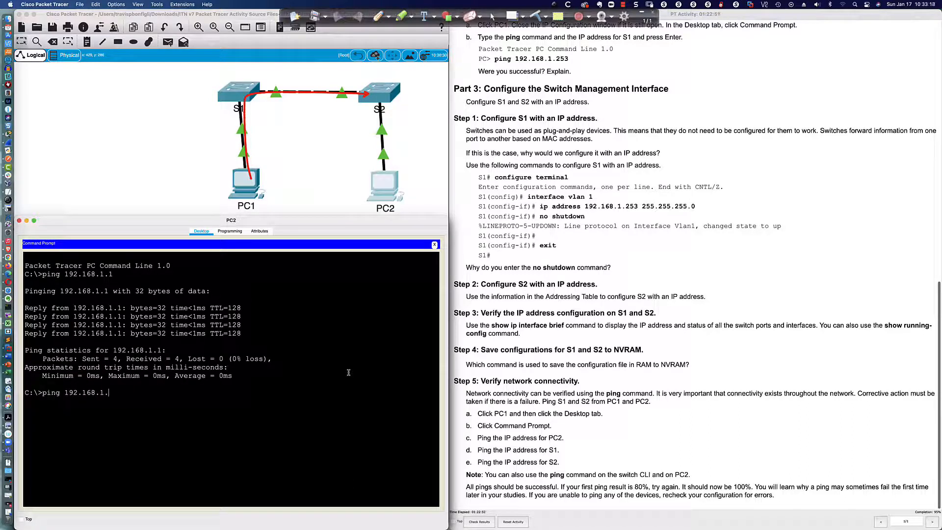
type("253")
key("Return")
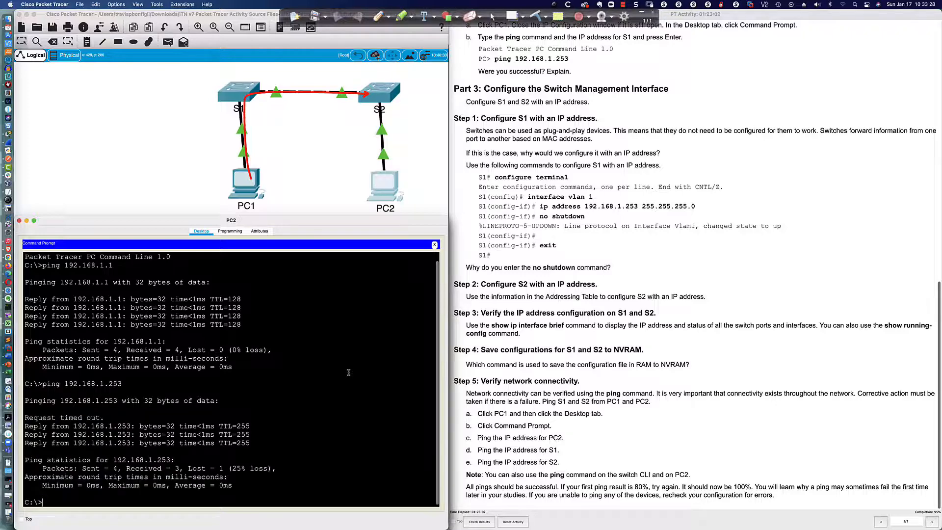
left_click_drag(104, 419, 25, 420)
left_click(364, 493)
- Ping S2 at 192.168.1.254 from PC2
key("Up")
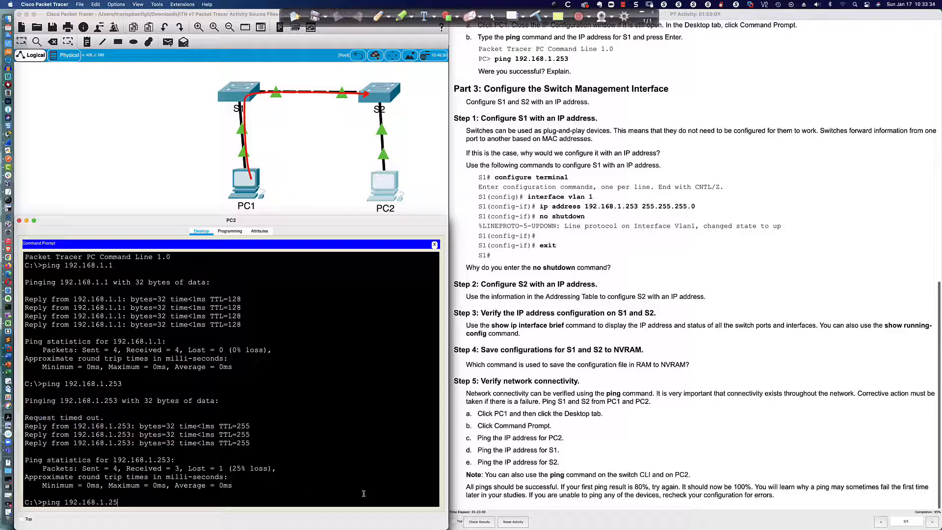
type("4")
key("Return")
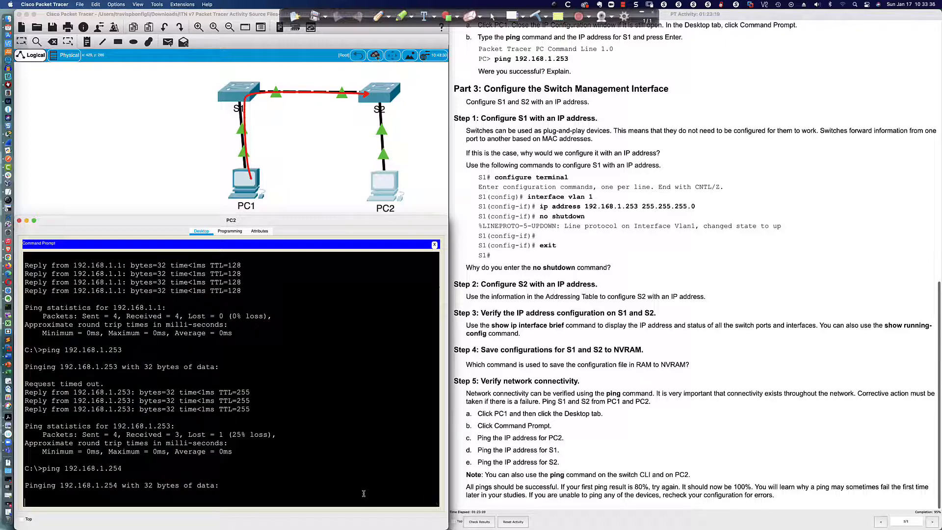
scroll(363, 492, "up", 1)
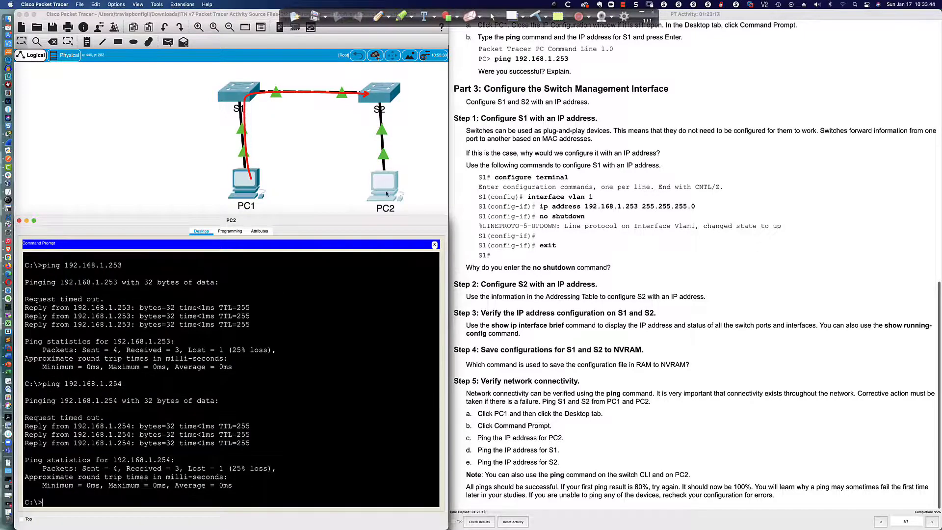
- Display PC2's ARP table with arp -a
left_click(346, 470)
type("arp -a")
key("Return")
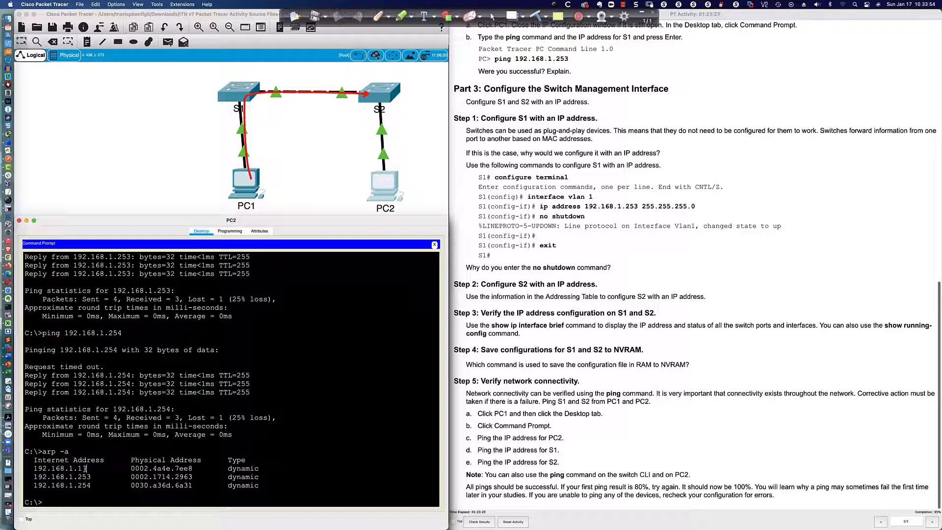
- Highlight PC2's ARP entries for 192.168.1.1, 192.168.1.253 and 192.168.1.254
left_click_drag(85, 468, 33, 469)
left_click_drag(95, 476, 33, 477)
left_click_drag(96, 485, 33, 485)
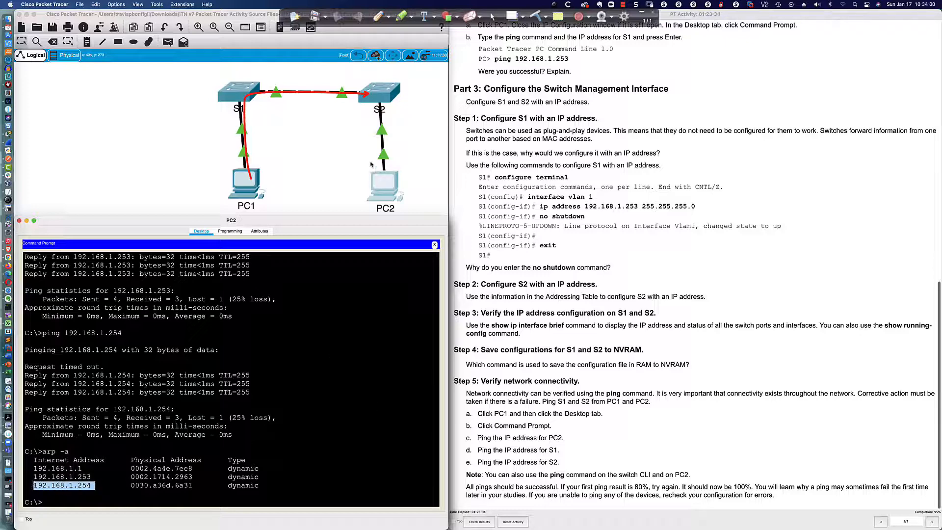
- Rerun show mac address-table on S2's console
left_click(375, 101)
left_click(372, 103)
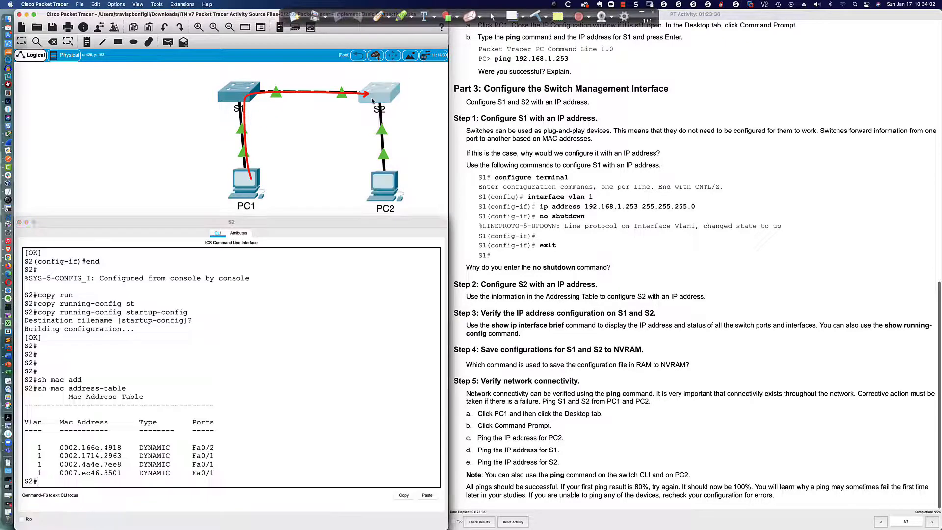
key("Up")
key("Return")
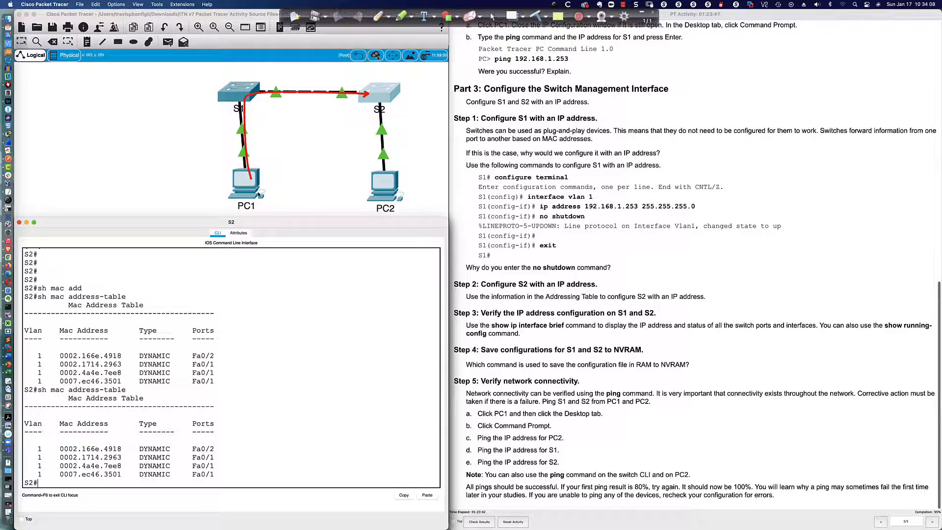
- Glance at PC1's prompt and S1's console, then return to S2
left_click(249, 188)
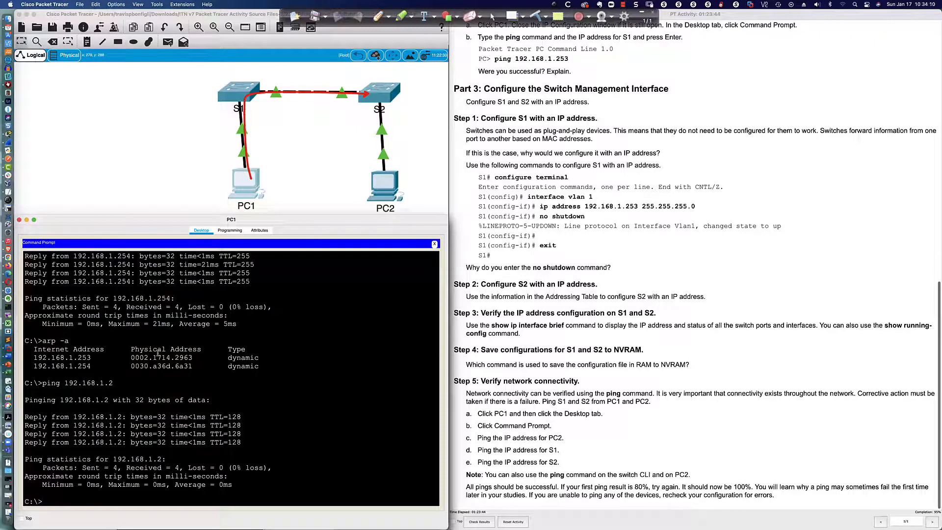
left_click(238, 91)
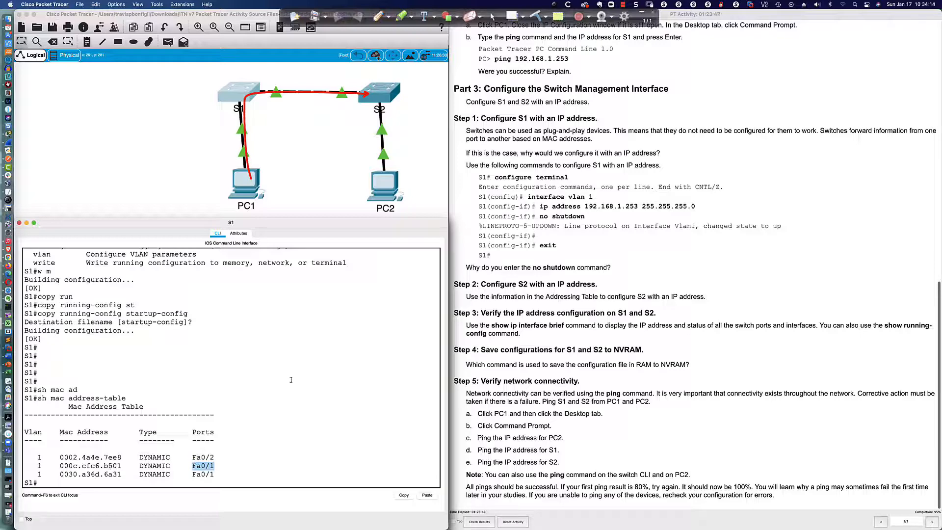
left_click(377, 98)
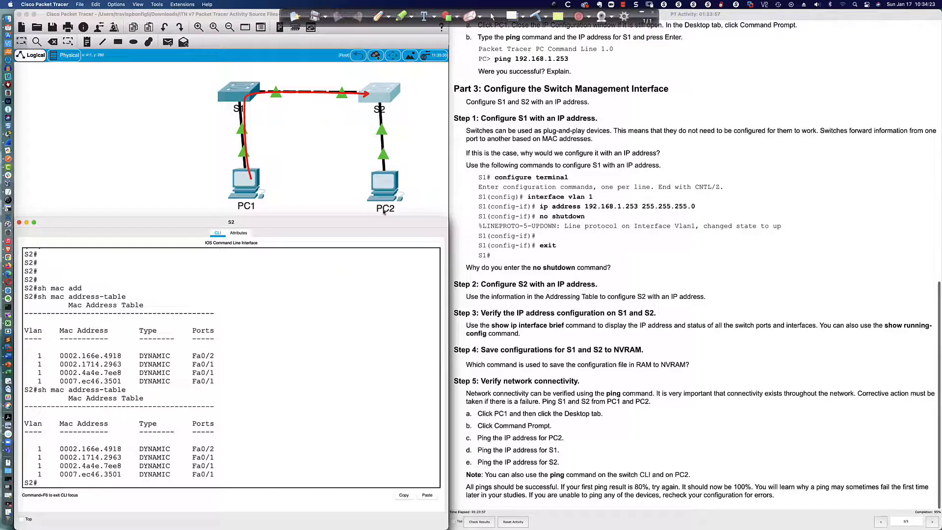
- Run ipconfig /all on PC2, correcting the misspelled command
left_click(384, 183)
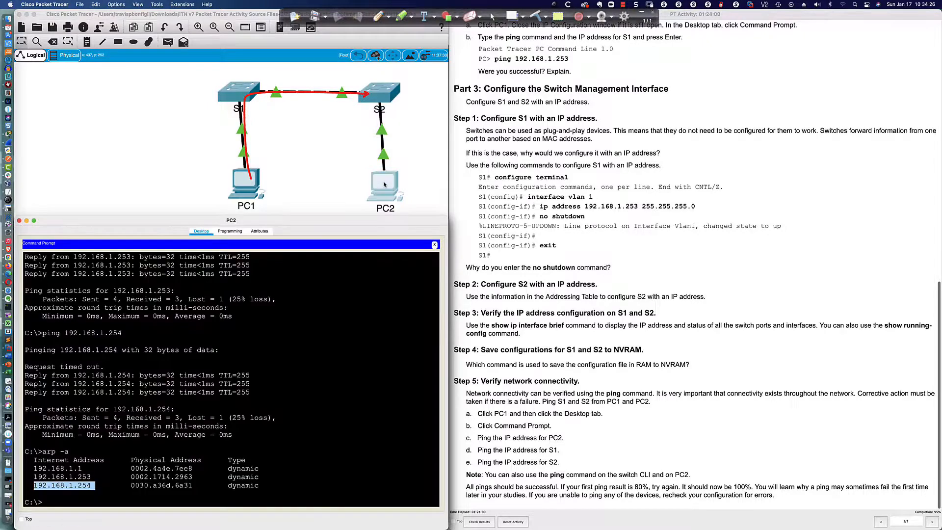
type("ip")
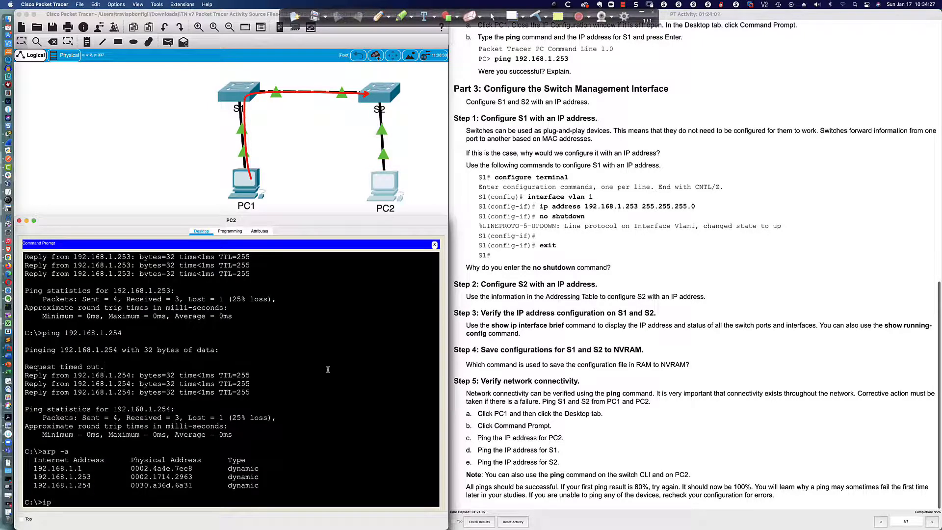
type("confifg /all")
key("Return")
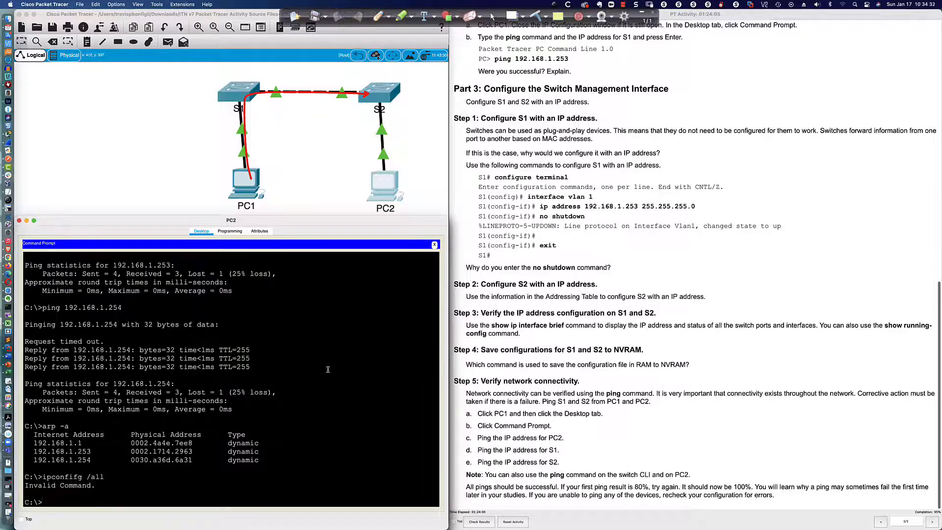
key("Up")
key("BackSpace")
key("BackSpace")
key("BackSpace")
key("BackSpace")
key("BackSpace")
key("BackSpace")
key("BackSpace")
key("BackSpace")
key("BackSpace")
type("fig /all")
key("Return")
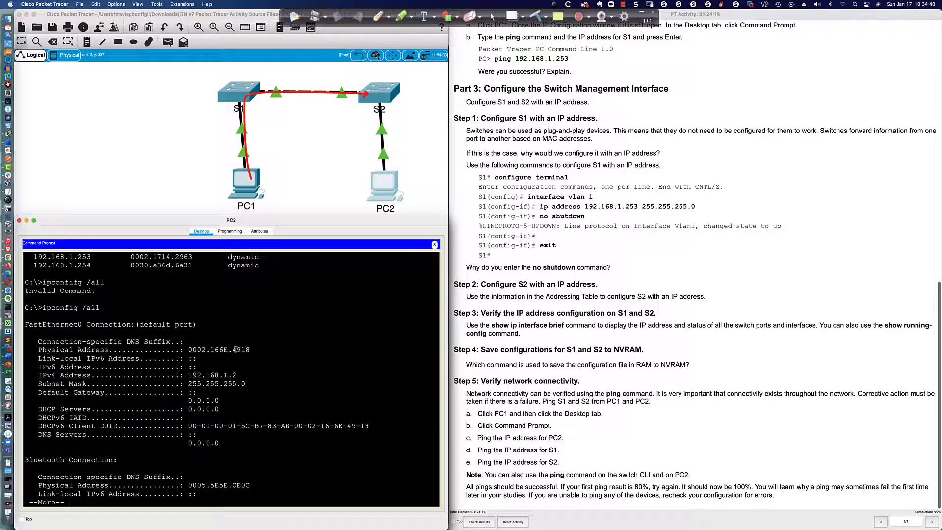
- Match PC2's physical address 0002.166E.4918 to S2's MAC entry on Fa0/2
left_click_drag(235, 349, 254, 350)
left_click(374, 117)
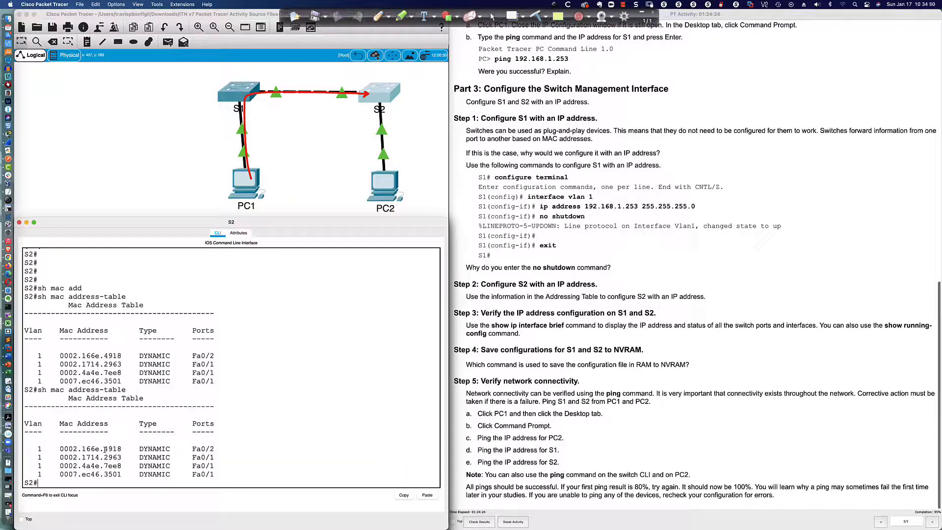
left_click_drag(104, 448, 215, 450)
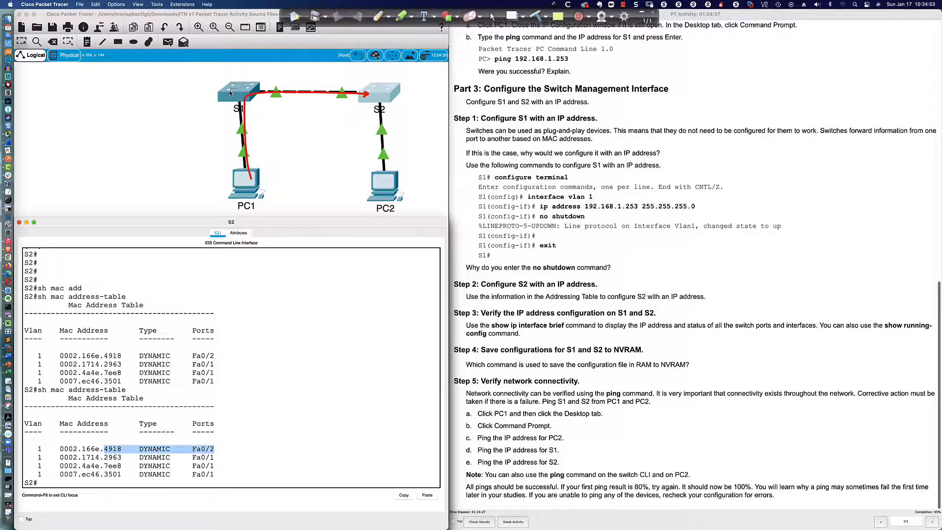
- Refresh S1's MAC address table and highlight PC2's entry on Fa0/1
left_click(229, 90)
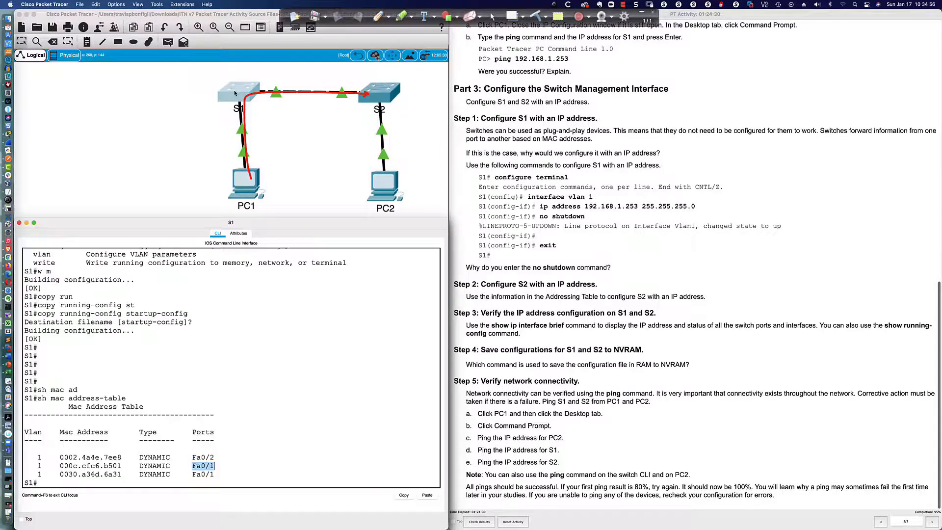
left_click(234, 472)
key("Up")
key("Return")
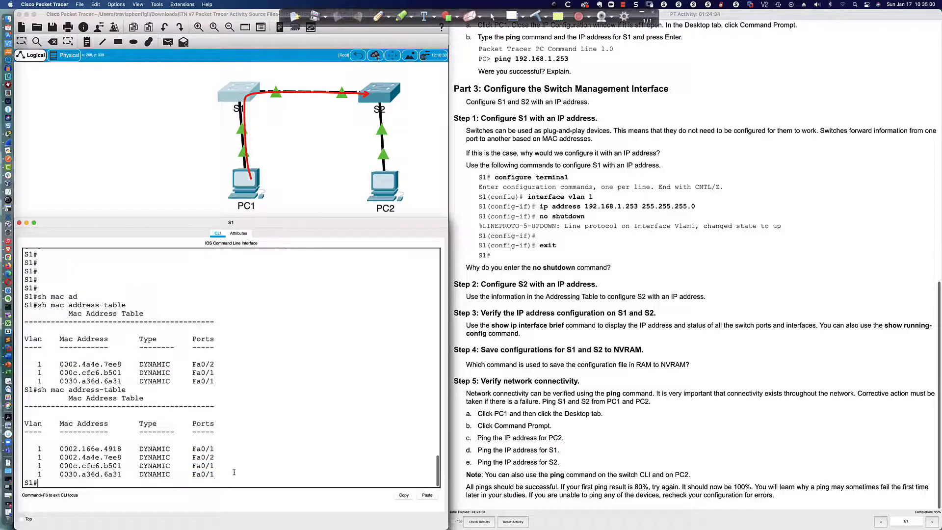
scroll(234, 471, "up", 3)
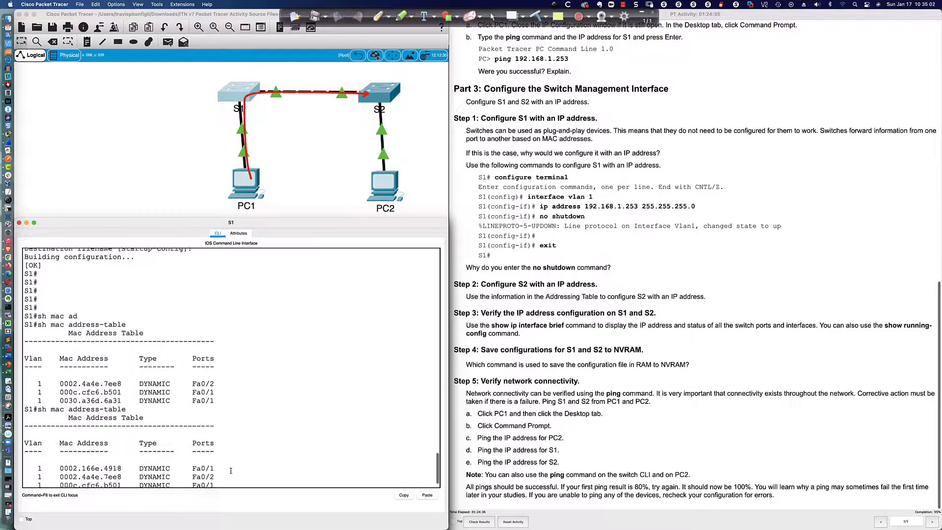
scroll(220, 458, "down", 4)
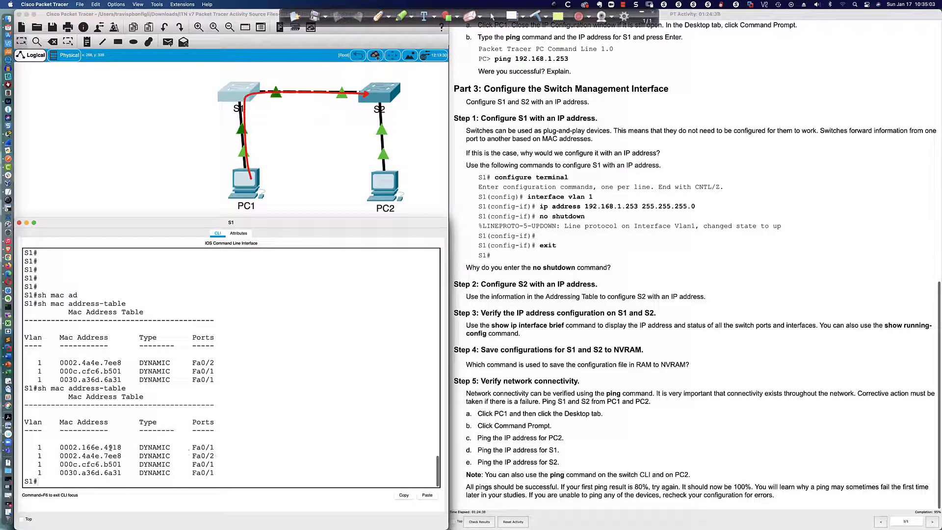
left_click_drag(104, 447, 219, 448)
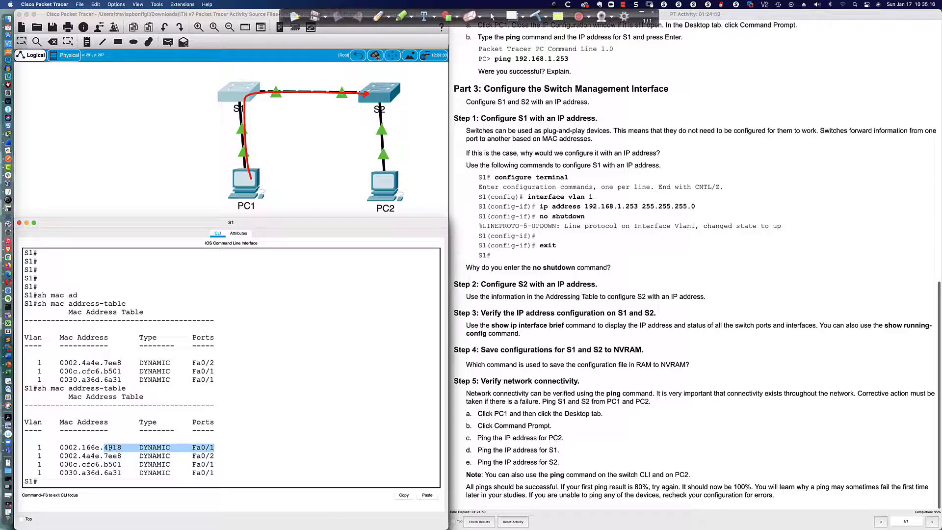
- Rerun arp -a on PC1 to show 192.168.1.2 in its ARP table
left_click(260, 196)
key("Up")
key("Up")
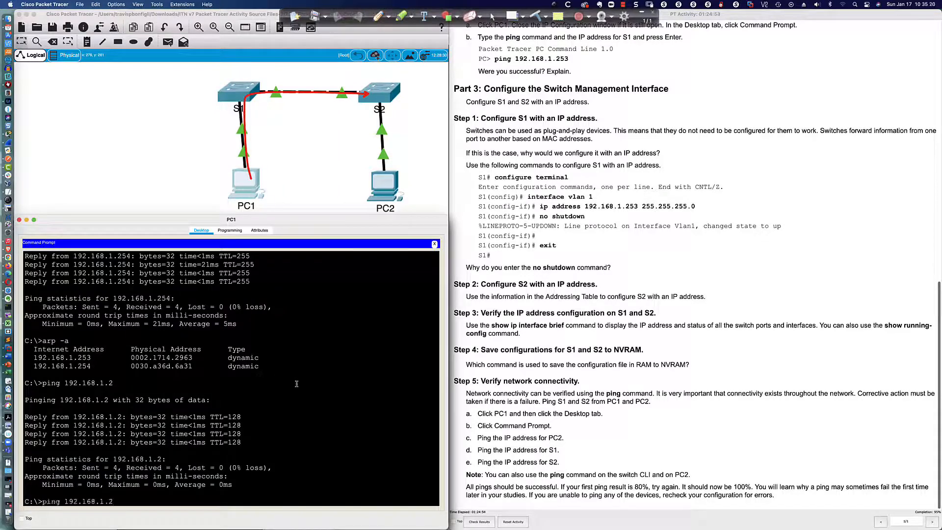
key("Return")
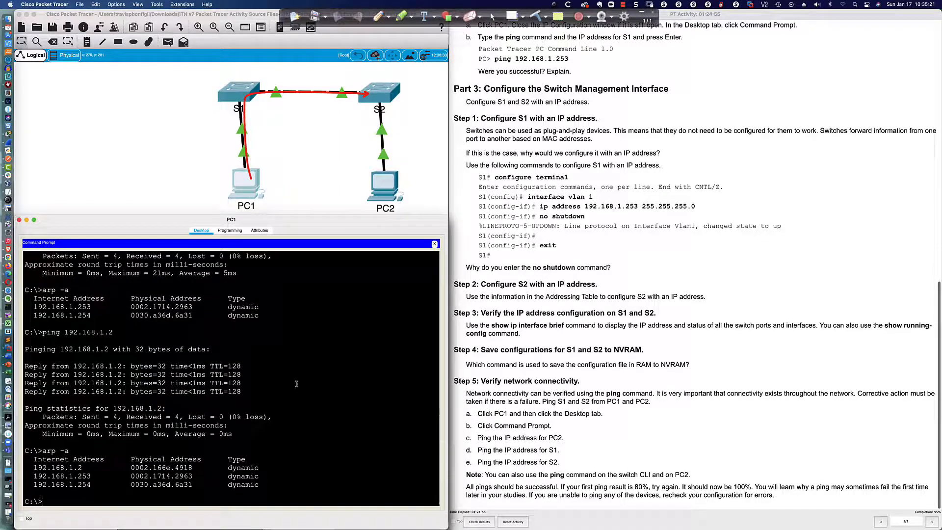
left_click_drag(171, 468, 192, 468)
- Compare with S2's table, highlighting the 4918 MAC entry on port Fa0/2
left_click(234, 89)
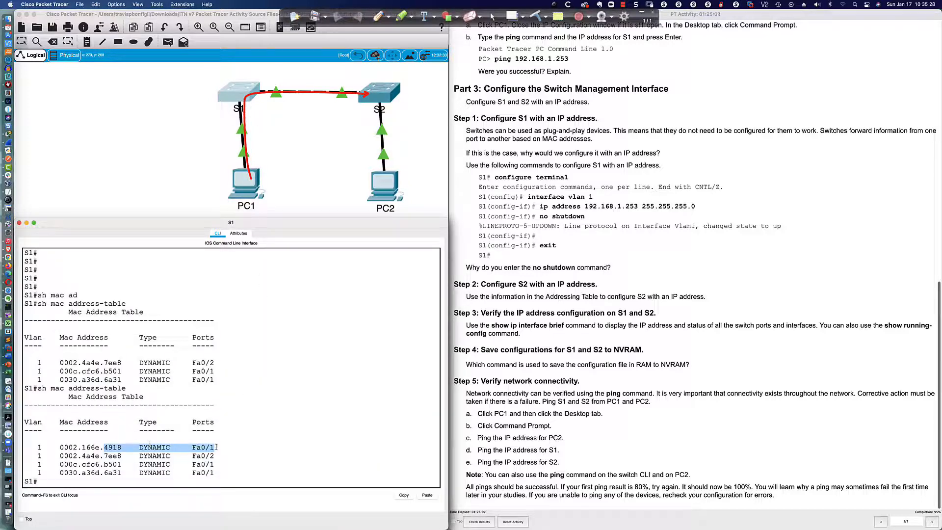
left_click(377, 96)
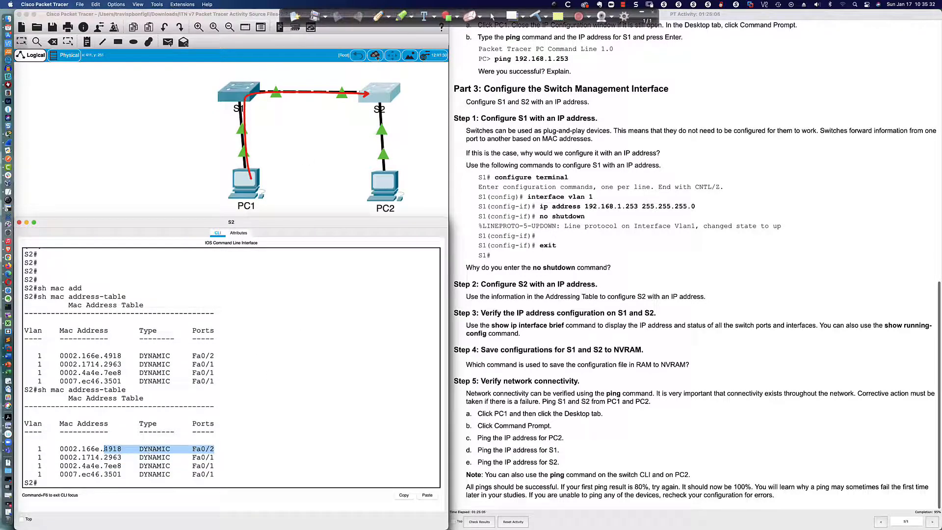
left_click(105, 449)
left_click_drag(105, 448, 122, 449)
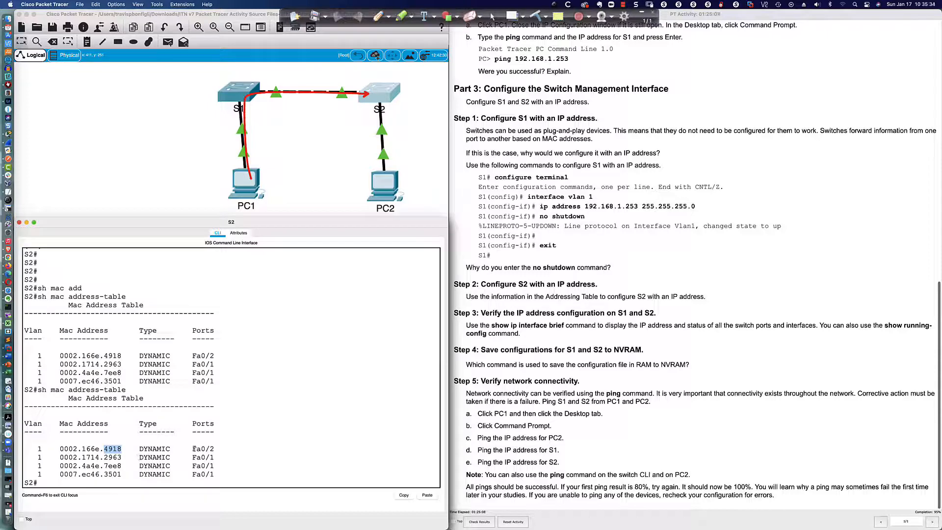
left_click_drag(192, 449, 217, 449)
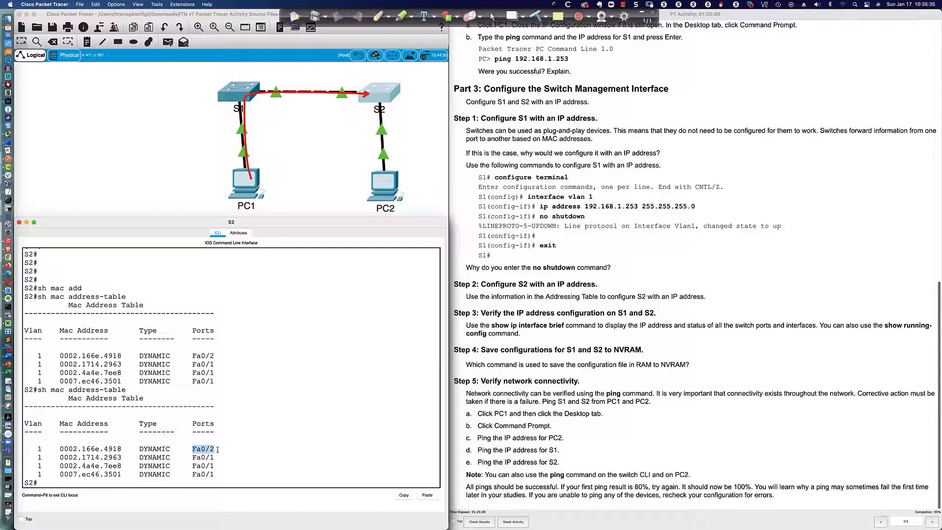
left_click(385, 184)
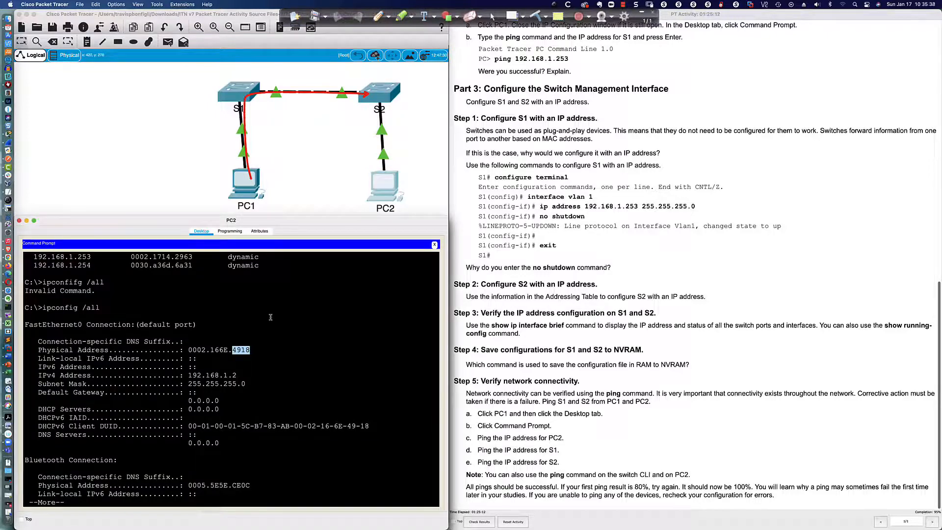
left_click_drag(251, 350, 188, 350)
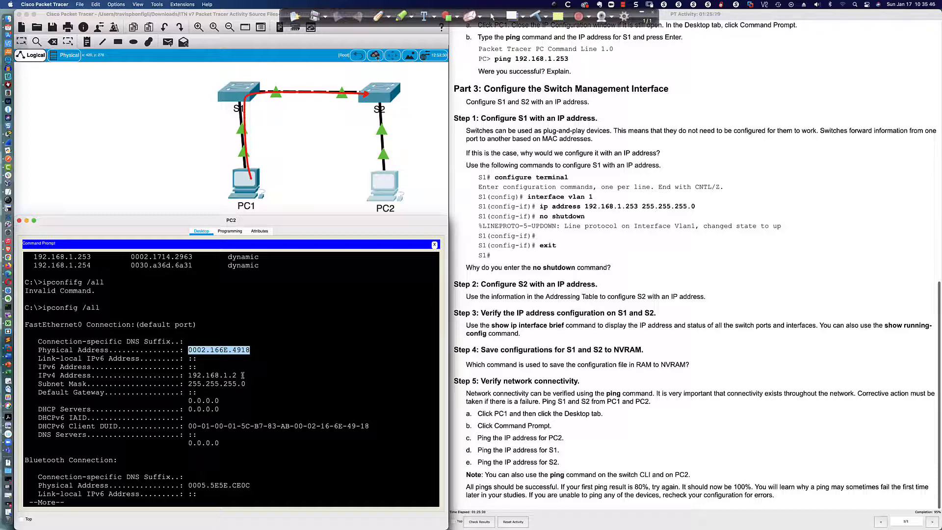
left_click_drag(242, 375, 188, 375)
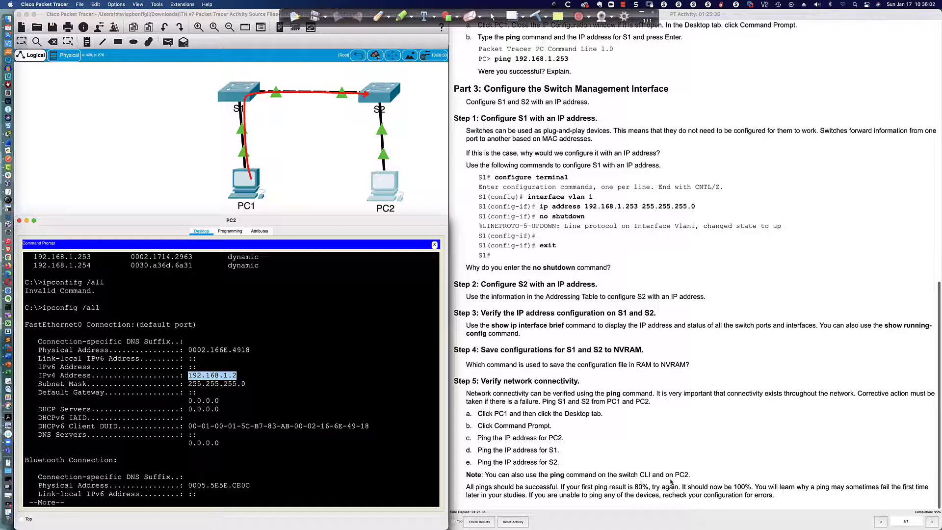
scroll(567, 484, "down", 1)
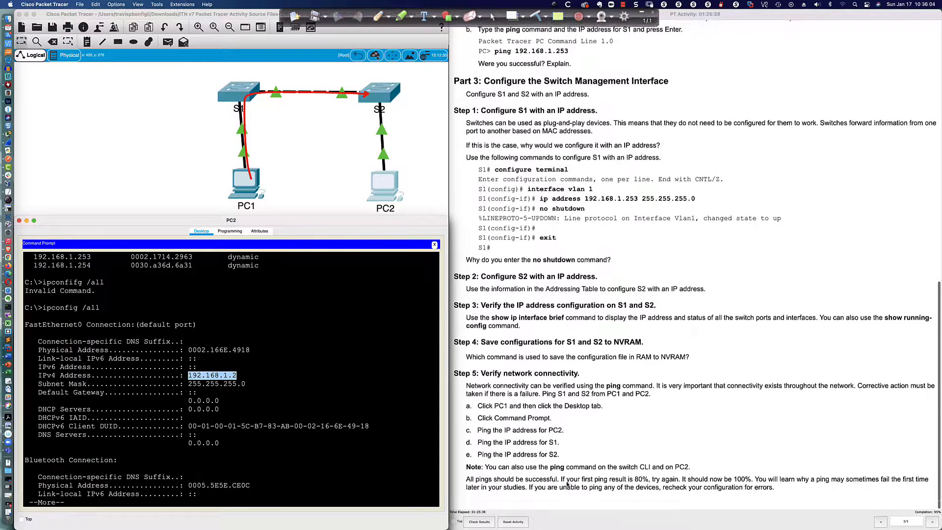
scroll(567, 484, "up", 1)
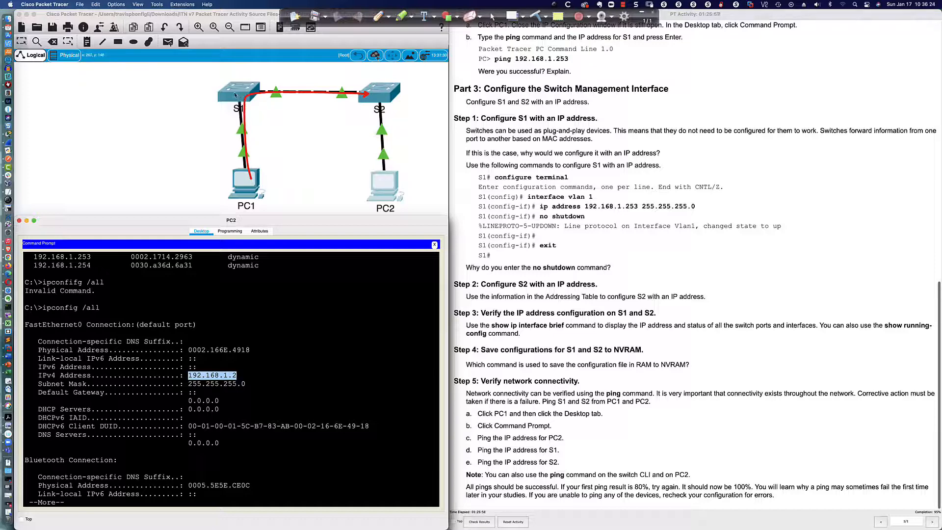
- Clear PC2's paged ipconfig output and telnet to S1 at 192.168.1.253
left_click(337, 415)
key("Return")
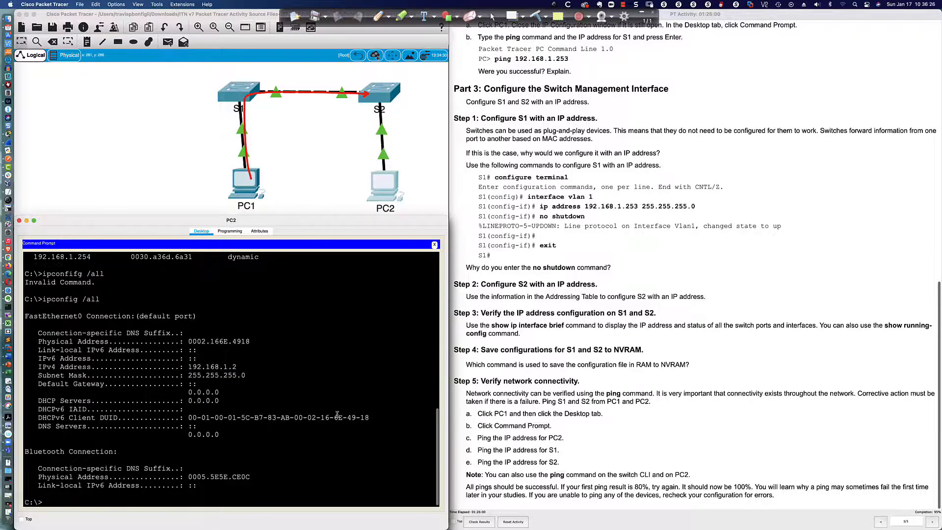
type("telnet 192.168.")
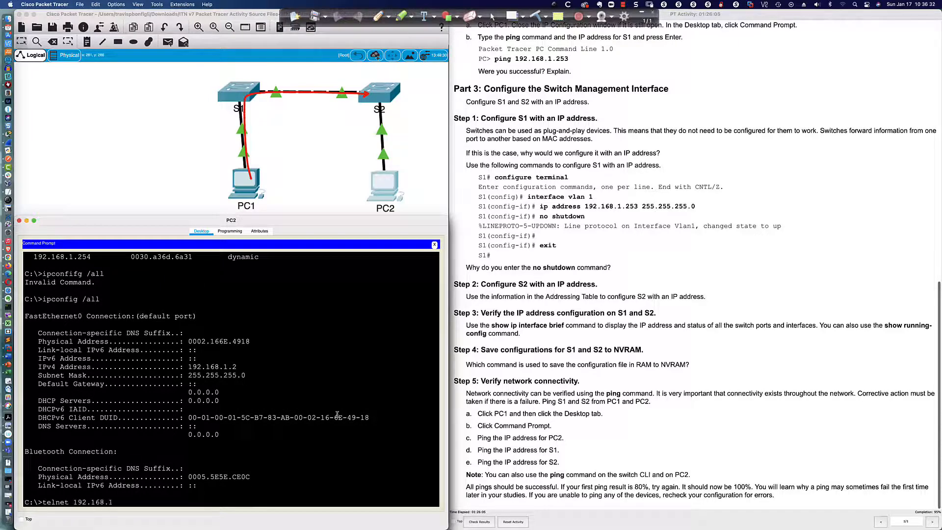
type("1.253")
key("Return")
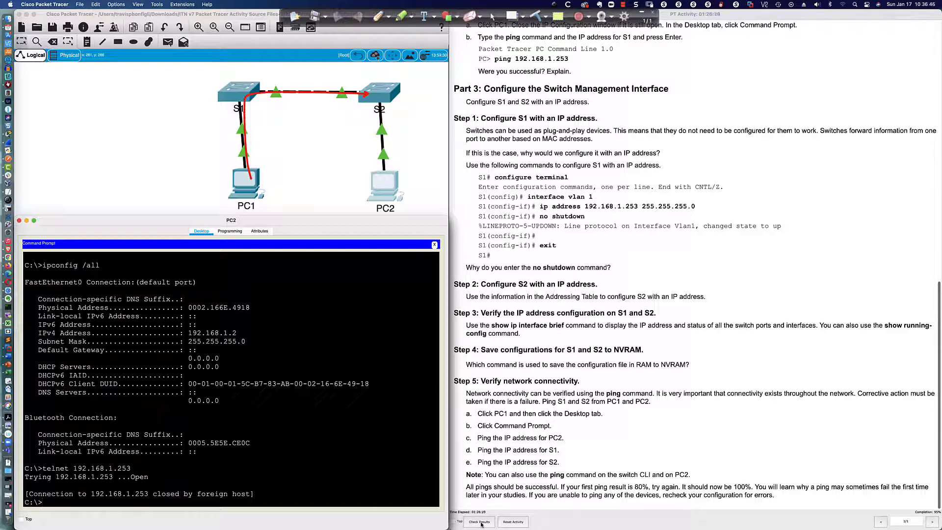
- Log out of S2 and log back in with the console and enable passwords
left_click(374, 102)
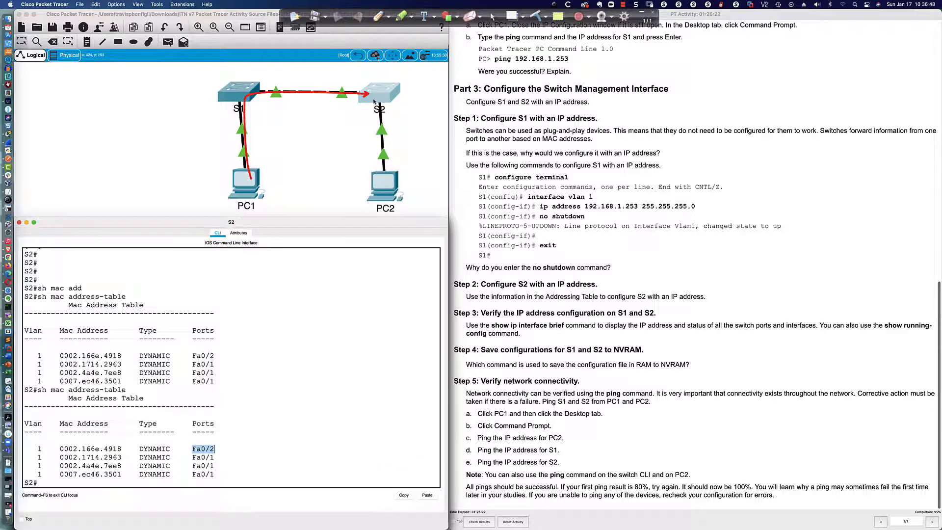
left_click(340, 345)
key("Return")
key("Return")
key("Return")
type("e")
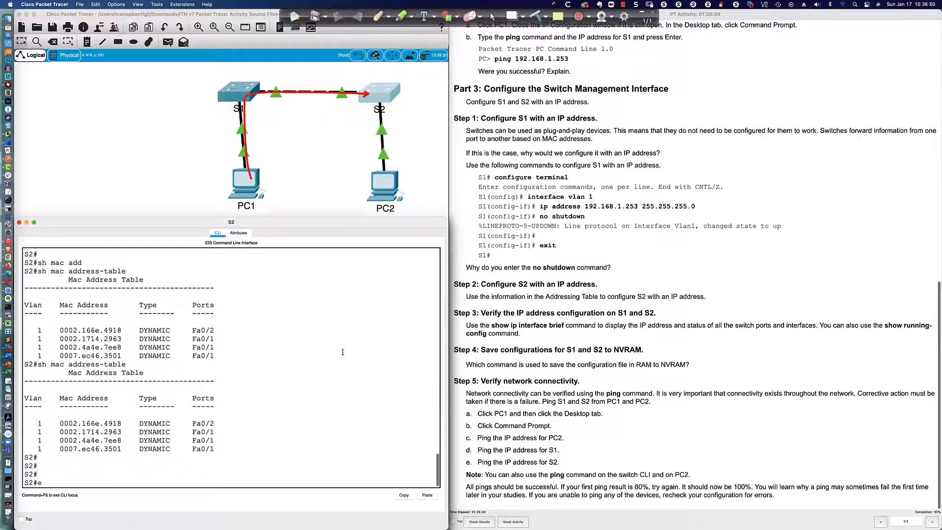
type("xit")
key("Return")
key("Return")
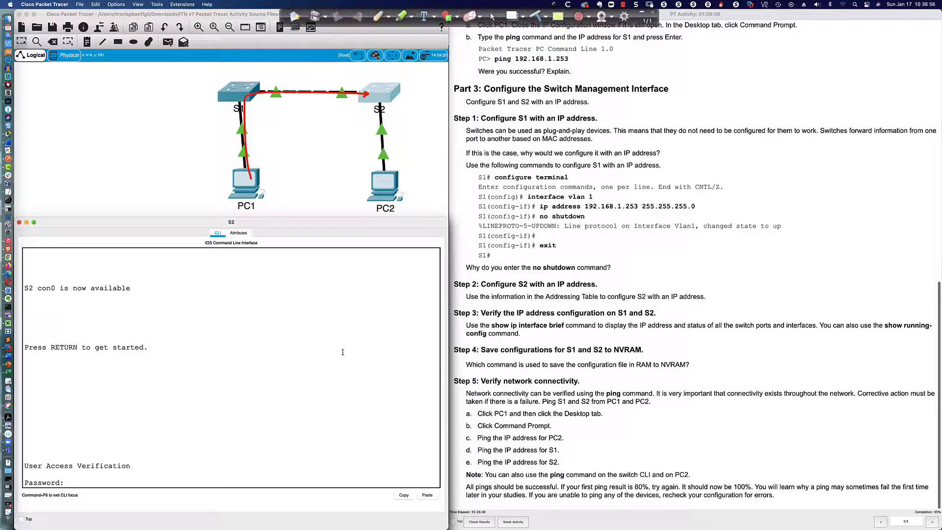
type("cisco")
key("Return")
type("en")
key("Return")
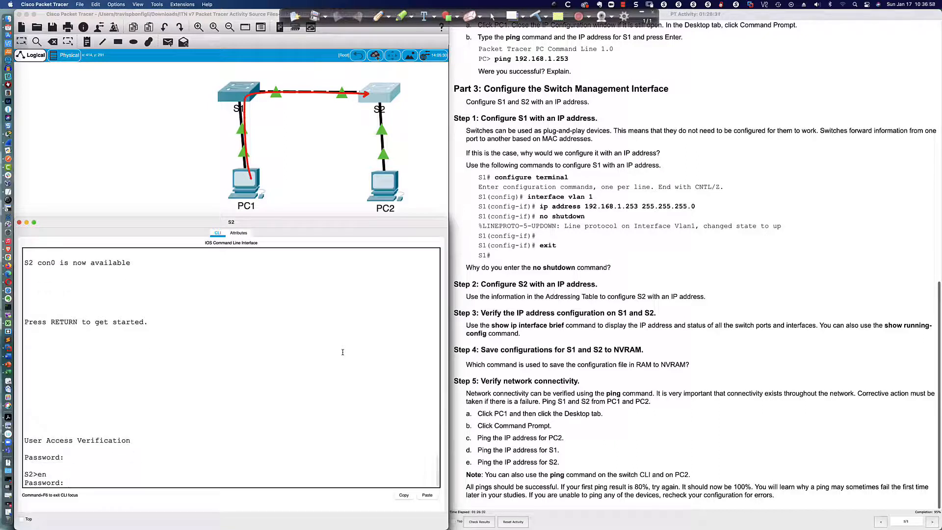
type("class")
key("Return")
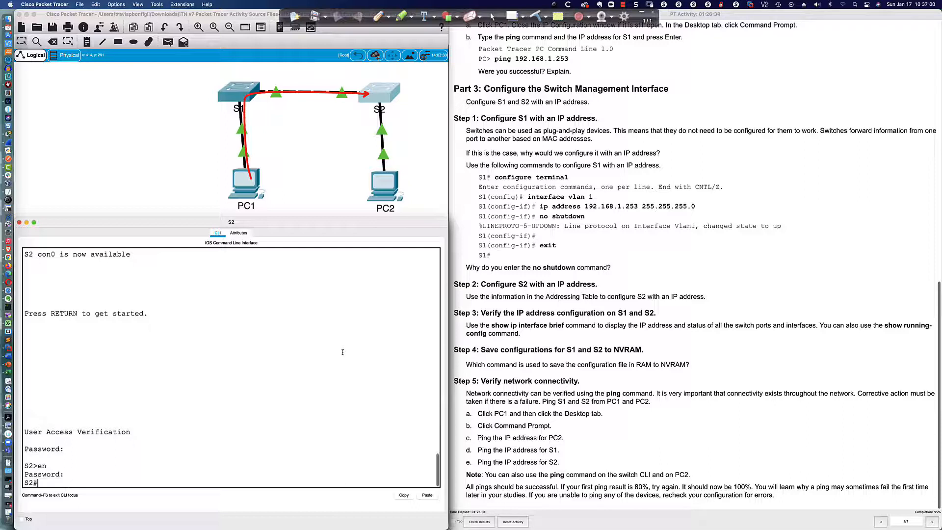
- Enter global configuration and set a placeholder MOTD banner "kdjkdkfjdjfdkjdf"
type("conf t")
key("Return")
type("banner motd")
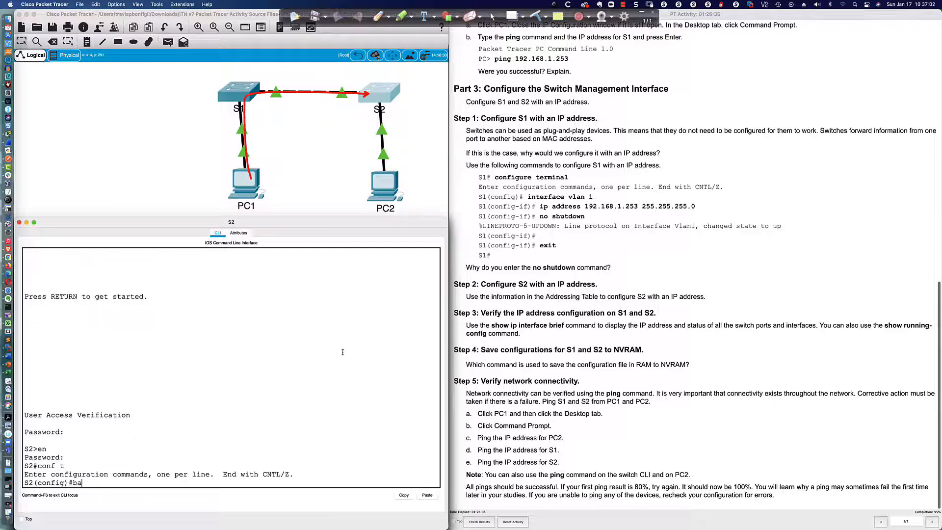
key("Tab")
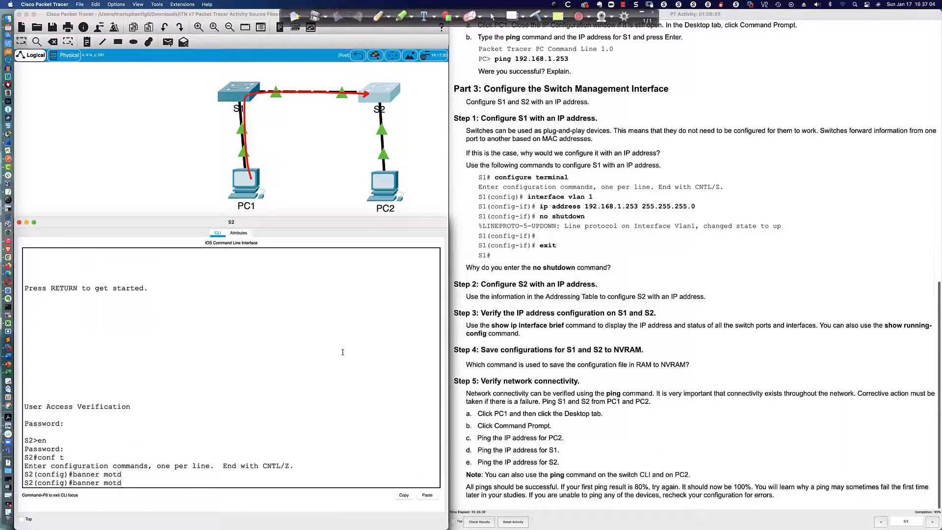
type("\"kdjkdkfjdjfdkjdf\"")
key("Return")
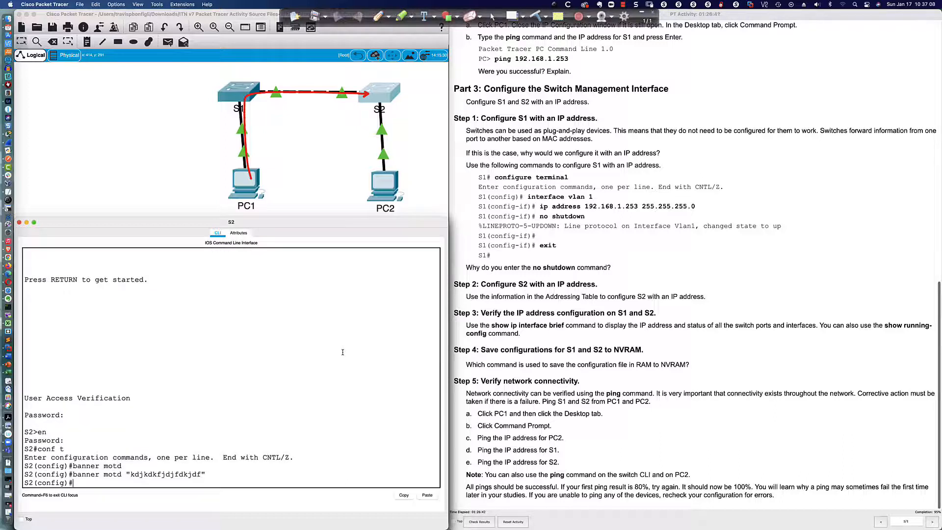
type("banner motd :")
- Set S2's MOTD banner to "Authorized access only. Violatos will be prosecuted to the full extent of the law"
scroll(554, 250, "up", 5)
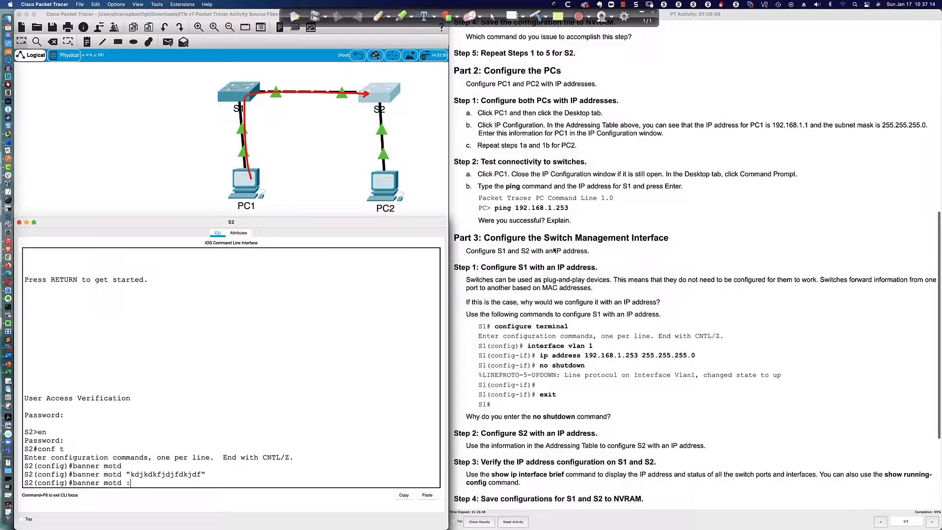
scroll(554, 251, "up", 5)
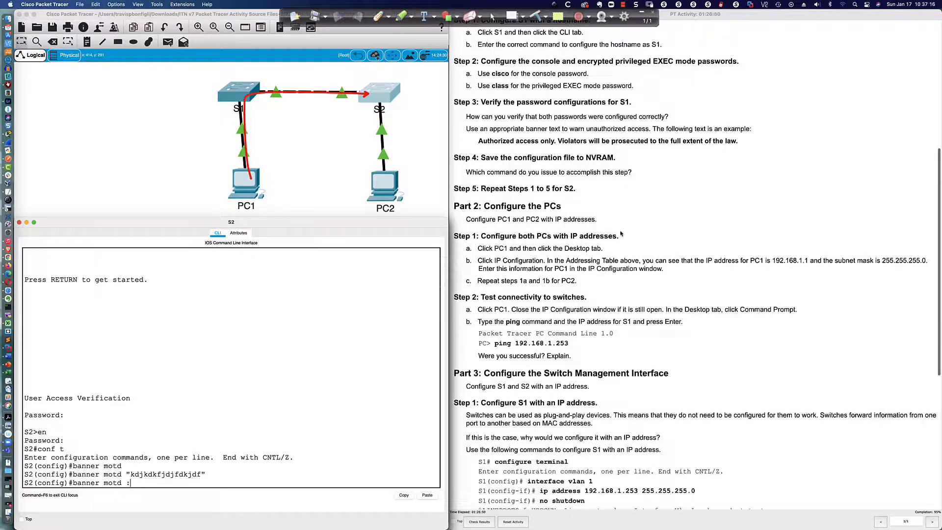
type("\"Authorized access only. Violatos")
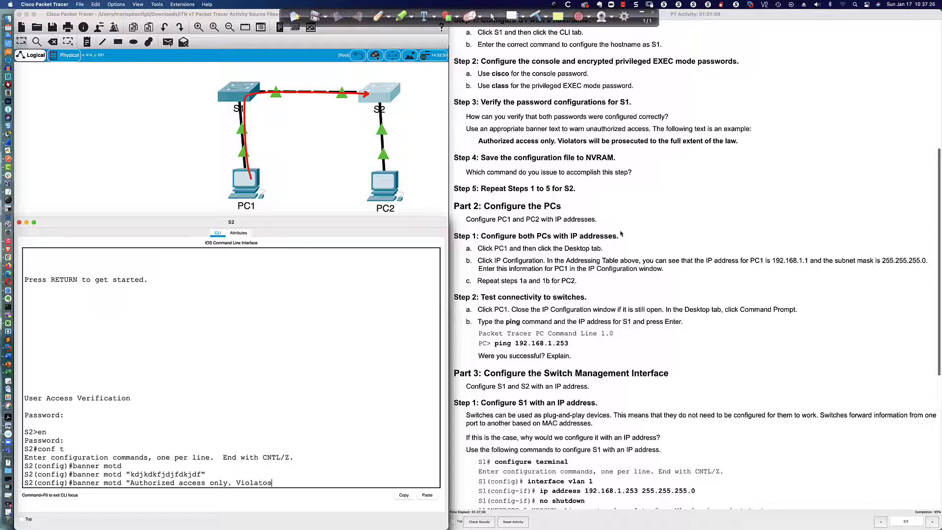
type(" will be prosecuted to the full extent of the ")
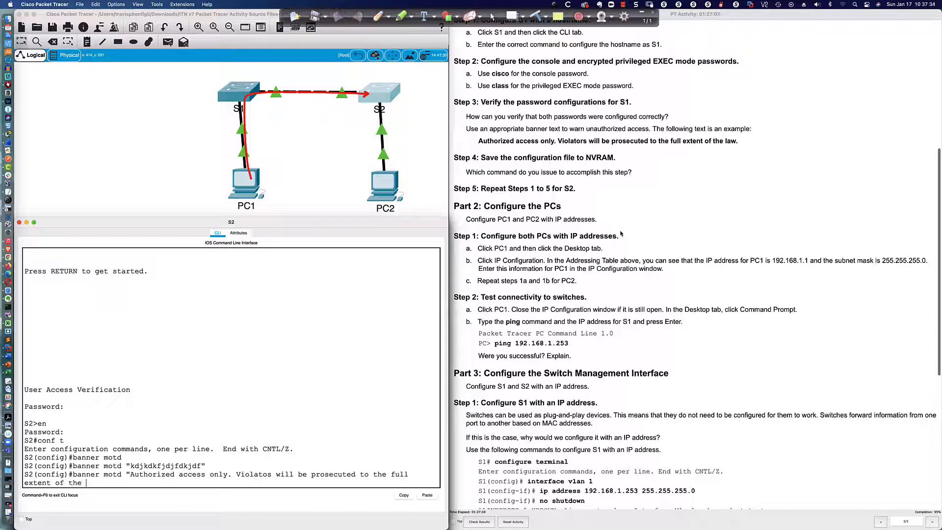
type("law.\"")
key("Return")
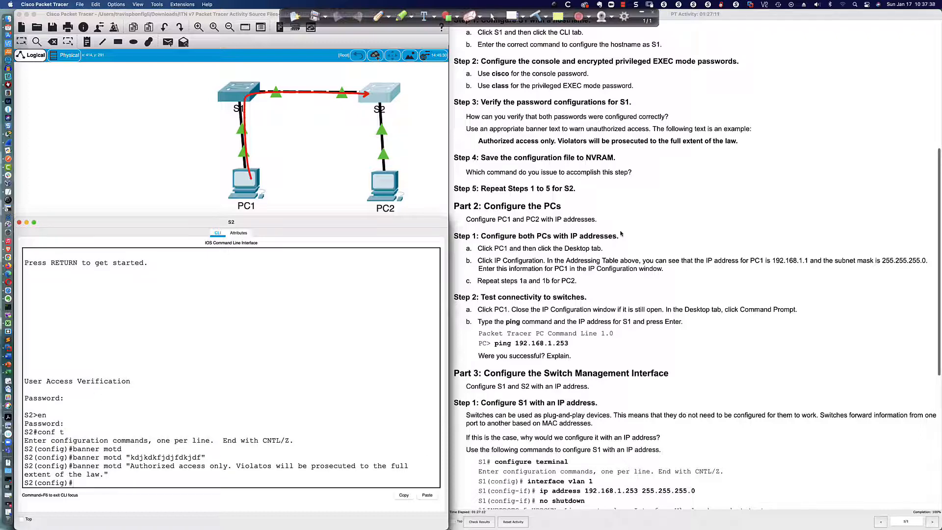
- Leave configuration mode and save S2's configuration with wri me
type("end")
key("Return")
type("wri me")
key("Return")
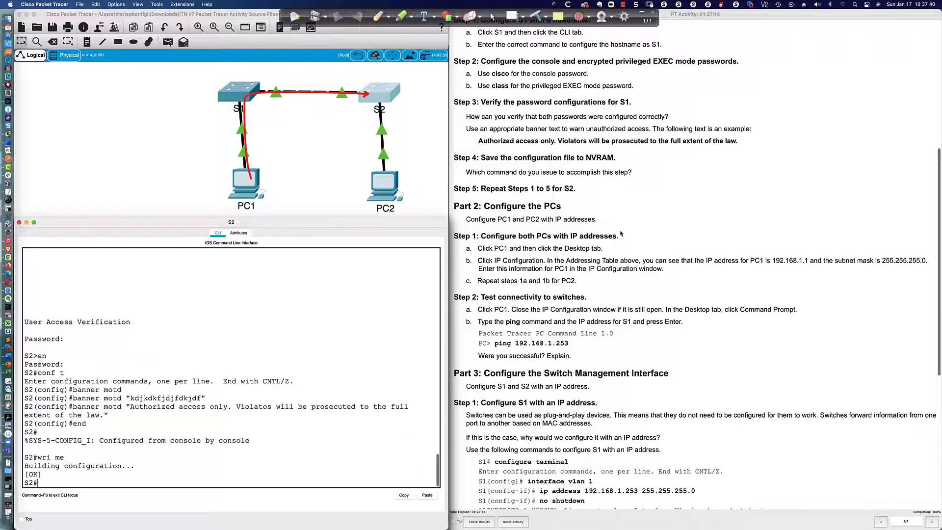
scroll(536, 198, "down", 4)
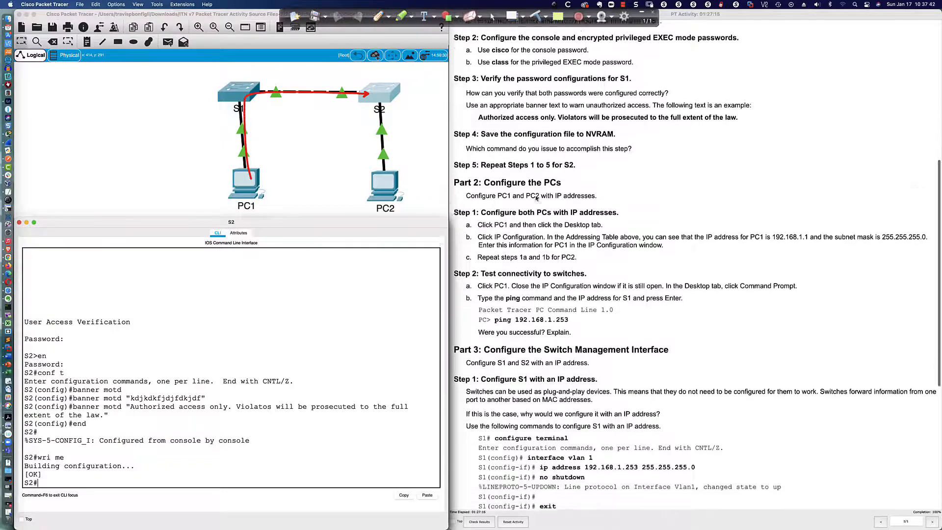
scroll(536, 197, "down", 10)
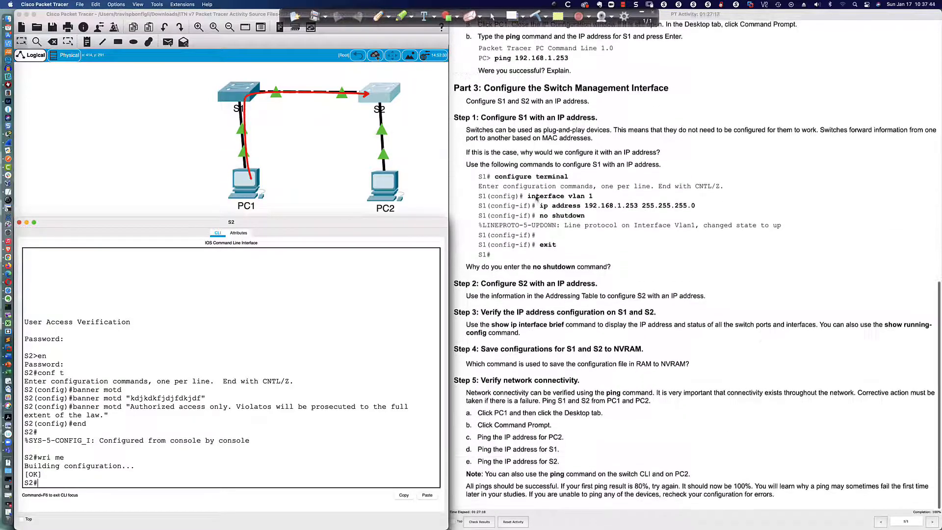
scroll(694, 265, "up", 1)
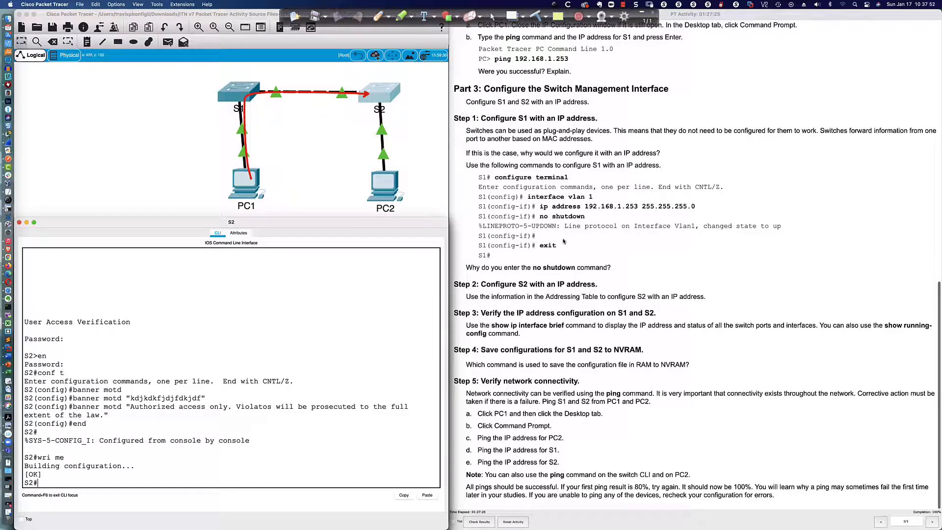
key("super+Tab")
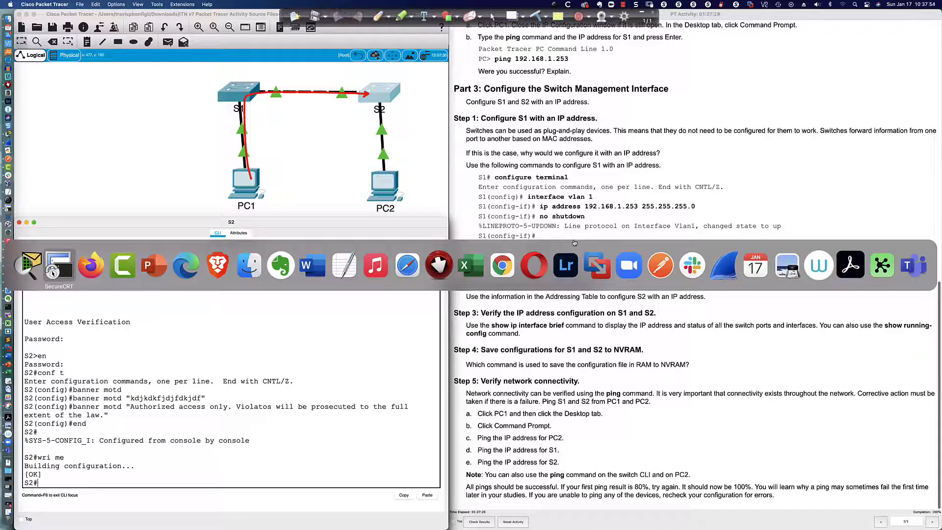
- Return to the PowerPoint title slide and erase the red arrow annotation
key("super+Tab")
key("super+Tab")
key("super+Tab")
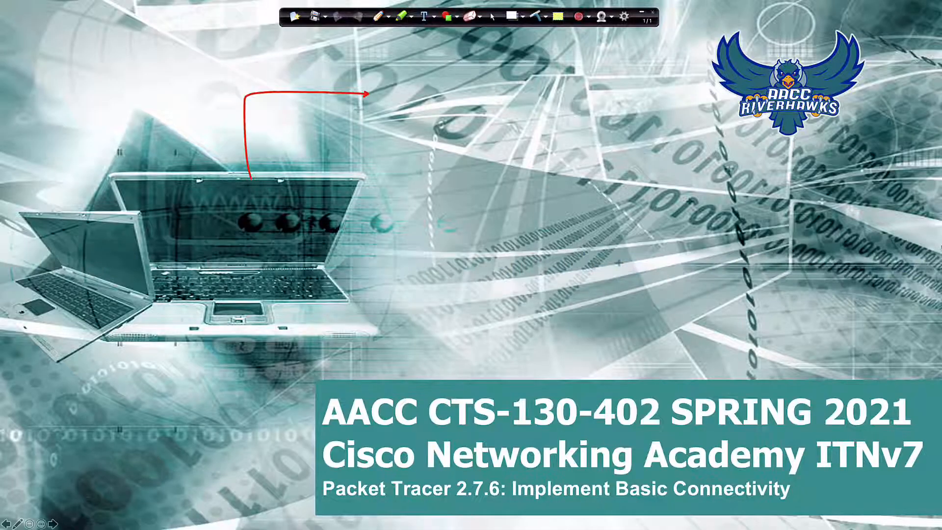
left_click(537, 17)
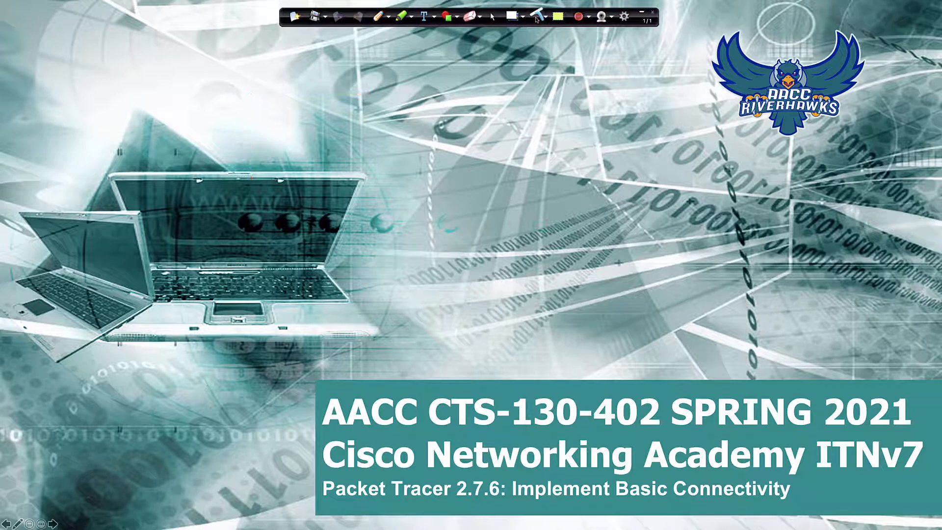
mouse_move(3, 14)
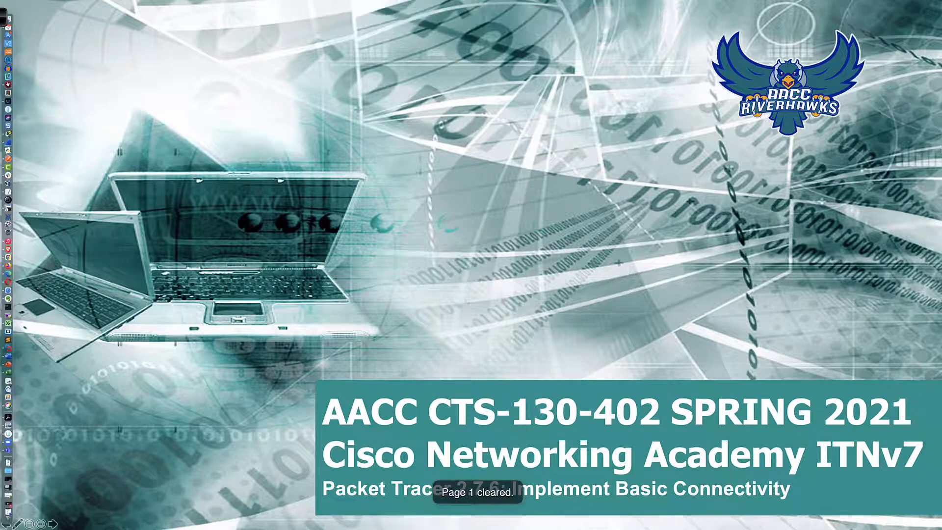